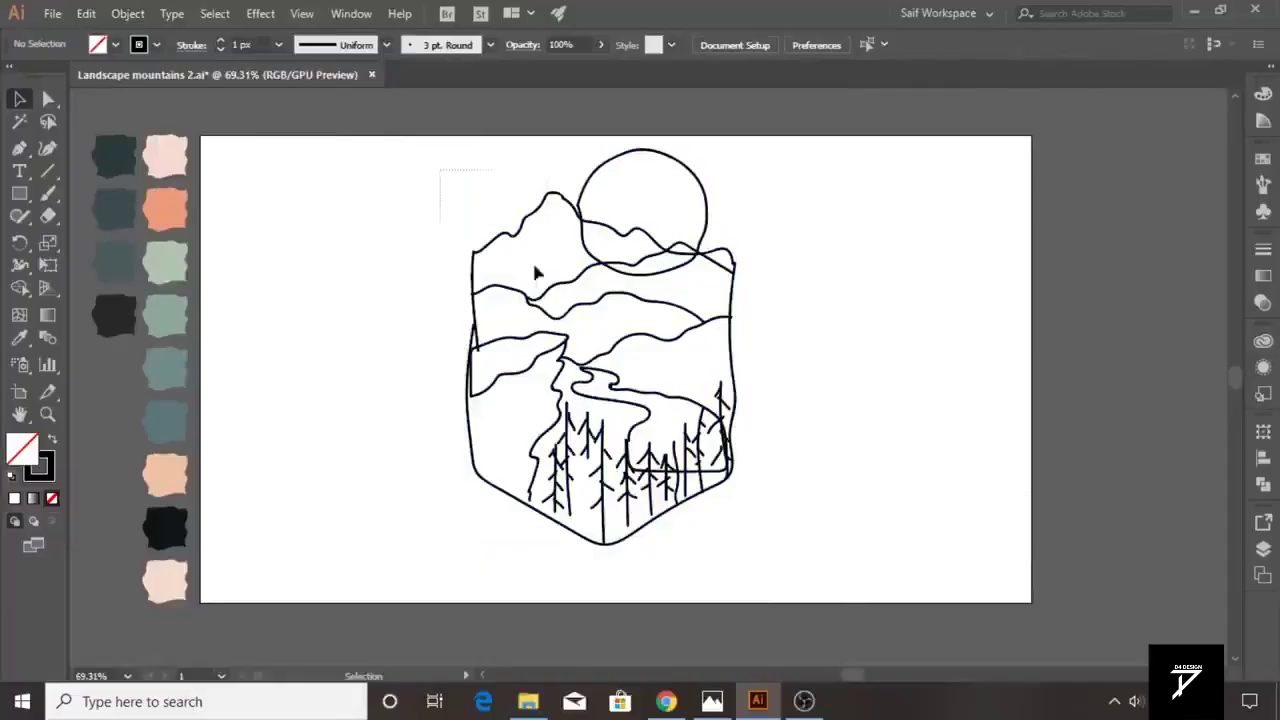
# - Select the landscape line-art group and lock it with Object > Lock > Selection
pyautogui.click(720, 514)
pyautogui.click(796, 390)
pyautogui.click(678, 258)
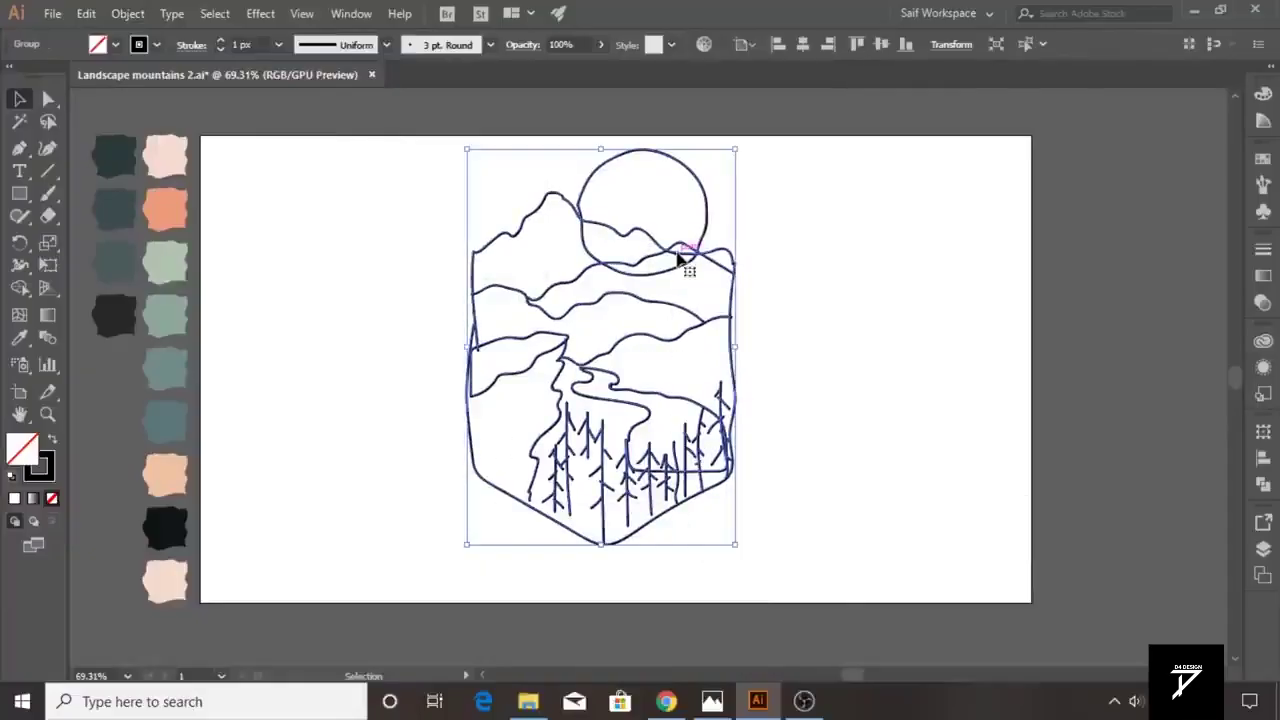
pyautogui.click(772, 258)
pyautogui.click(734, 300)
pyautogui.click(854, 349)
pyautogui.click(648, 253)
pyautogui.click(130, 14)
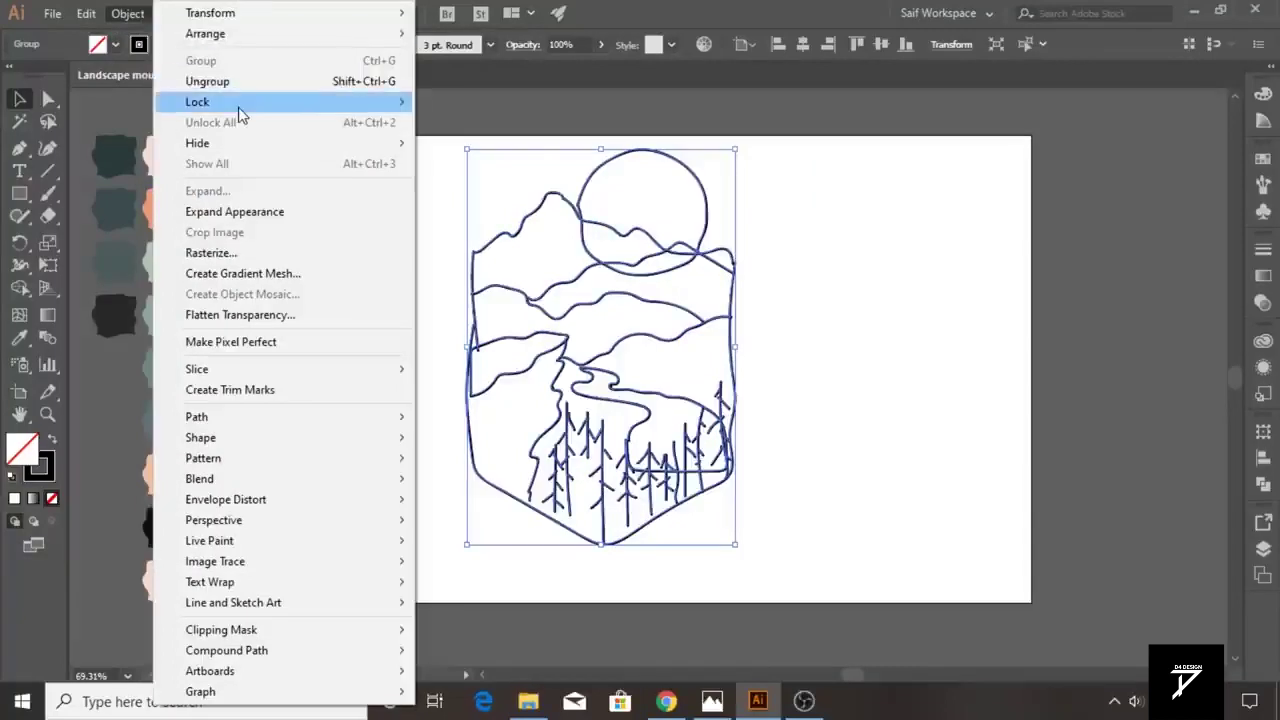
pyautogui.click(468, 103)
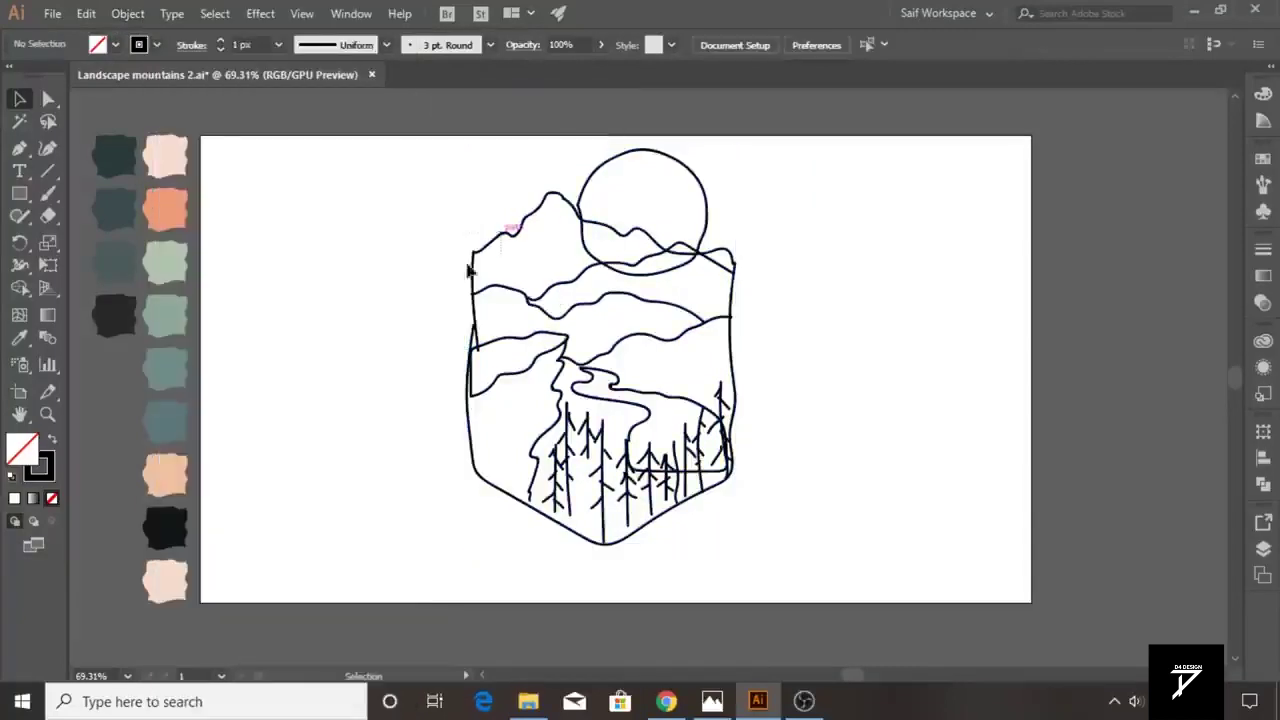
# - Draw a rectangle framing the landscape, with its top stretched above the sun
pyautogui.click(19, 193)
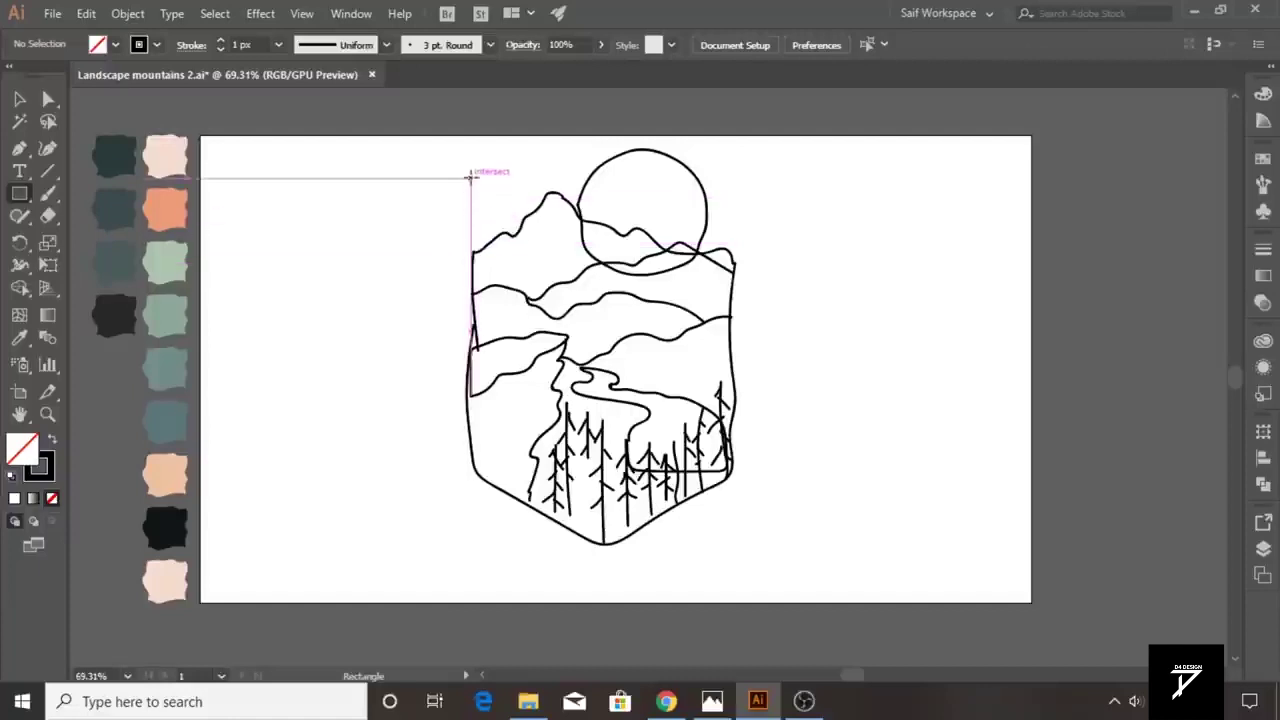
pyautogui.moveTo(467, 148); pyautogui.dragTo(735, 470)
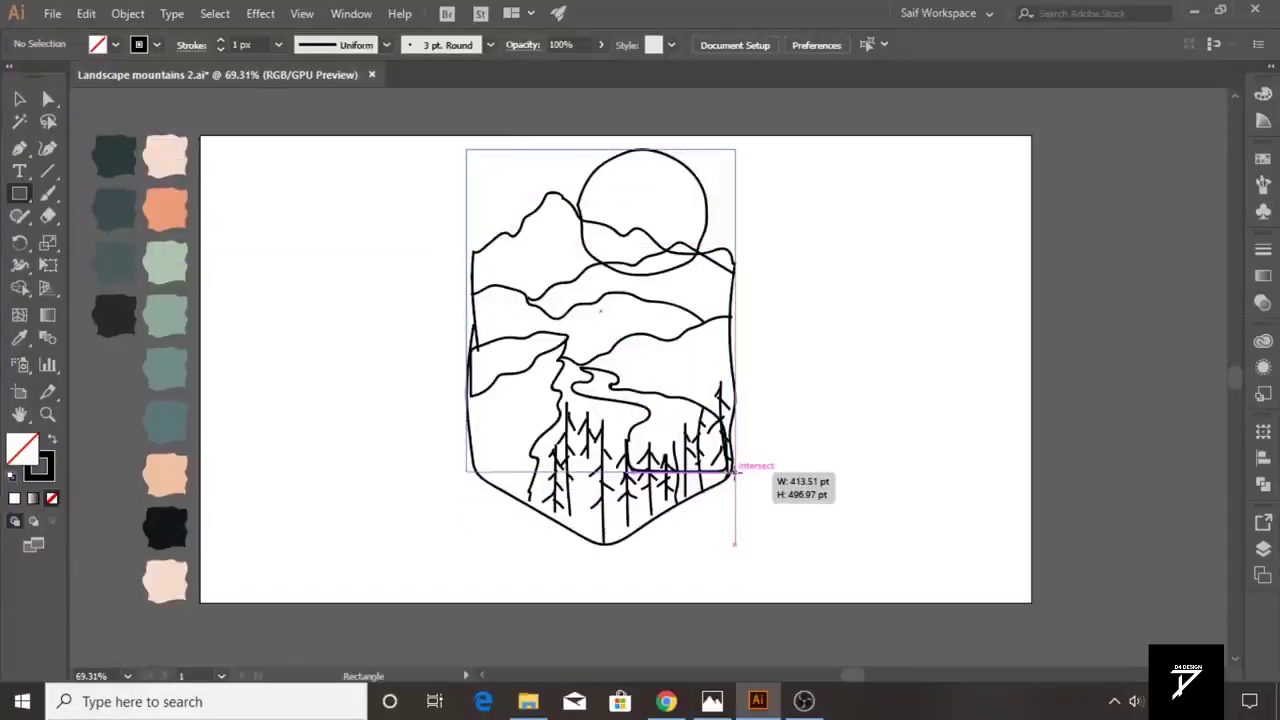
pyautogui.moveTo(602, 149); pyautogui.dragTo(603, 143)
pyautogui.press('v')
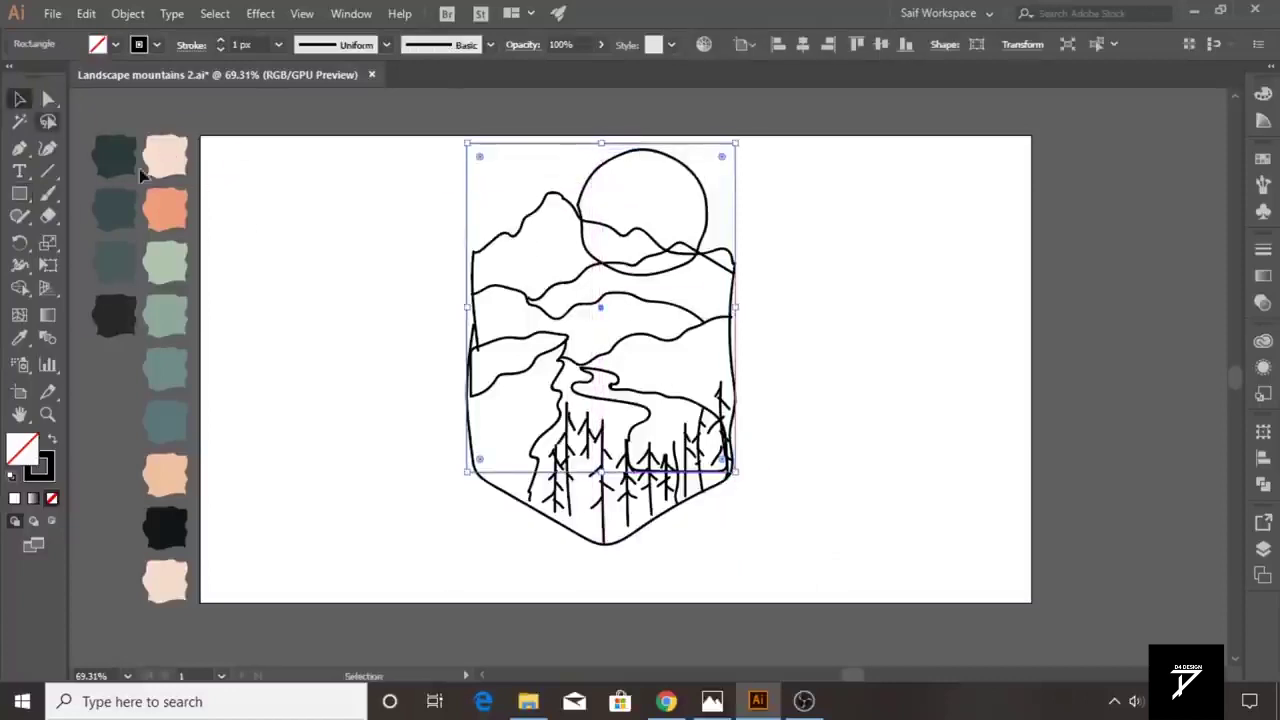
# - Add a mid-bottom anchor to the rectangle and pull it down into a shield tip
pyautogui.click(19, 148)
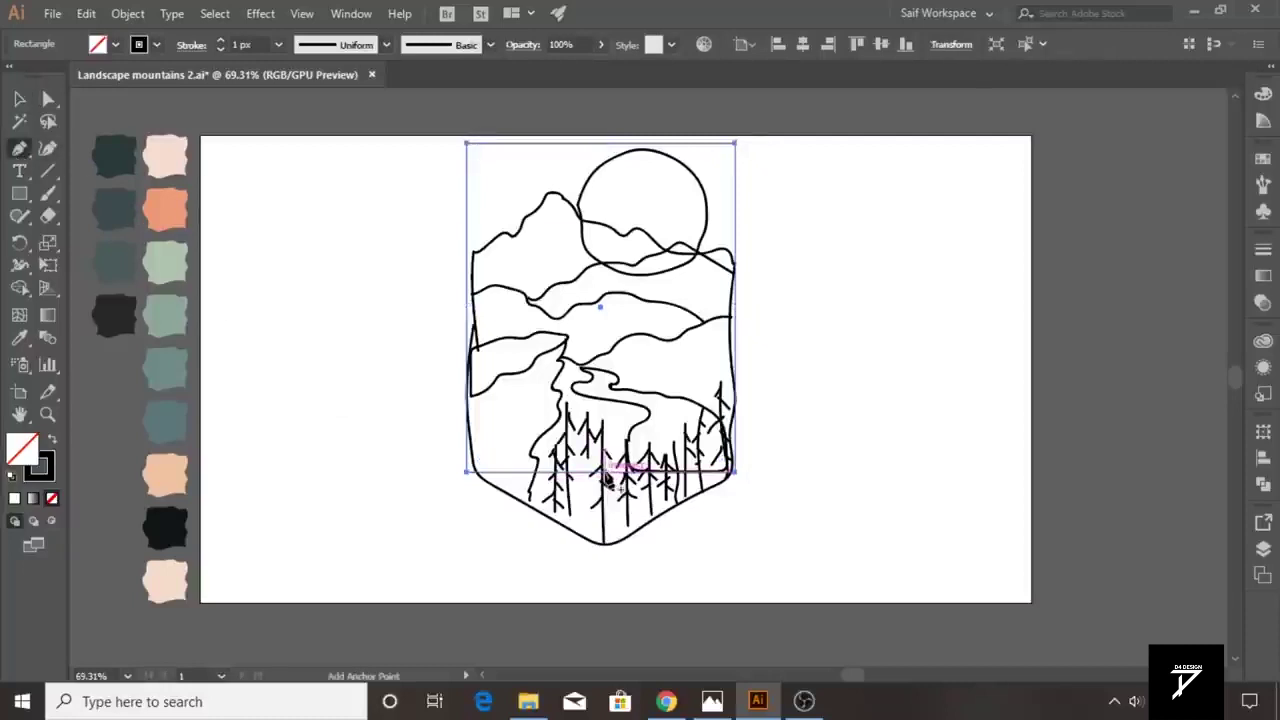
pyautogui.click(604, 472)
pyautogui.press('a')
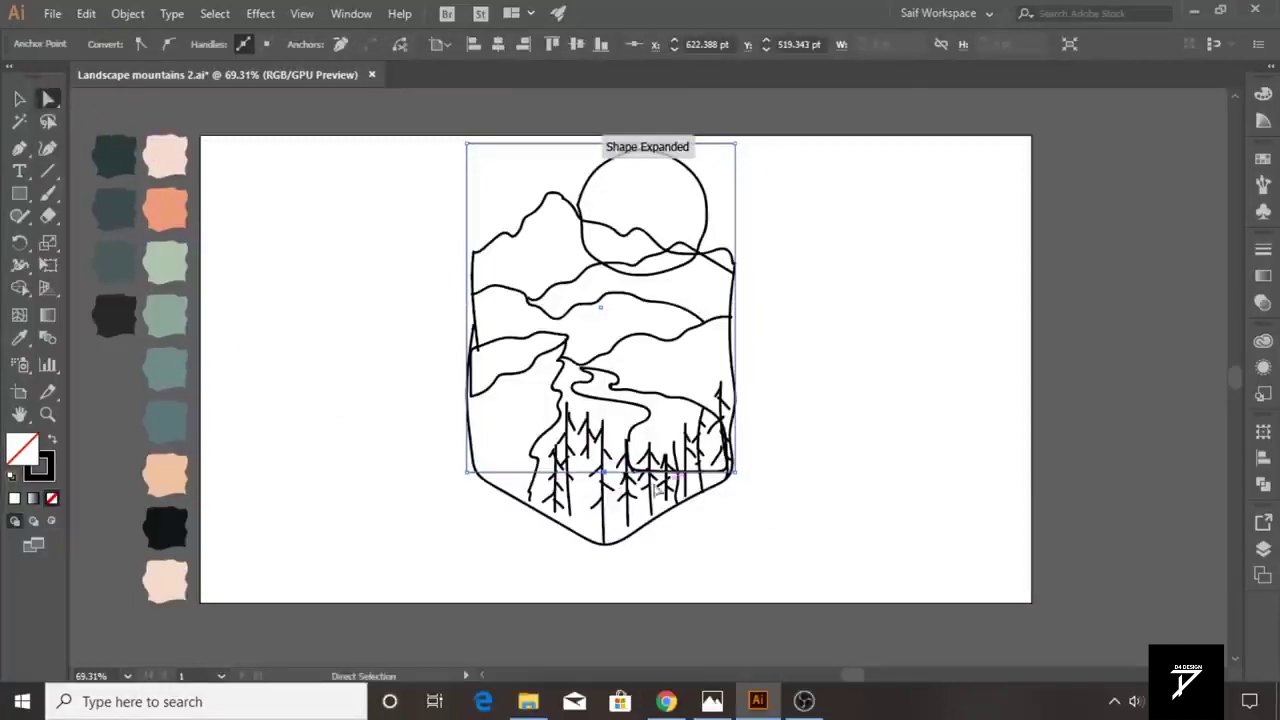
pyautogui.moveTo(604, 472); pyautogui.dragTo(606, 549)
pyautogui.click(20, 99)
pyautogui.click(429, 229)
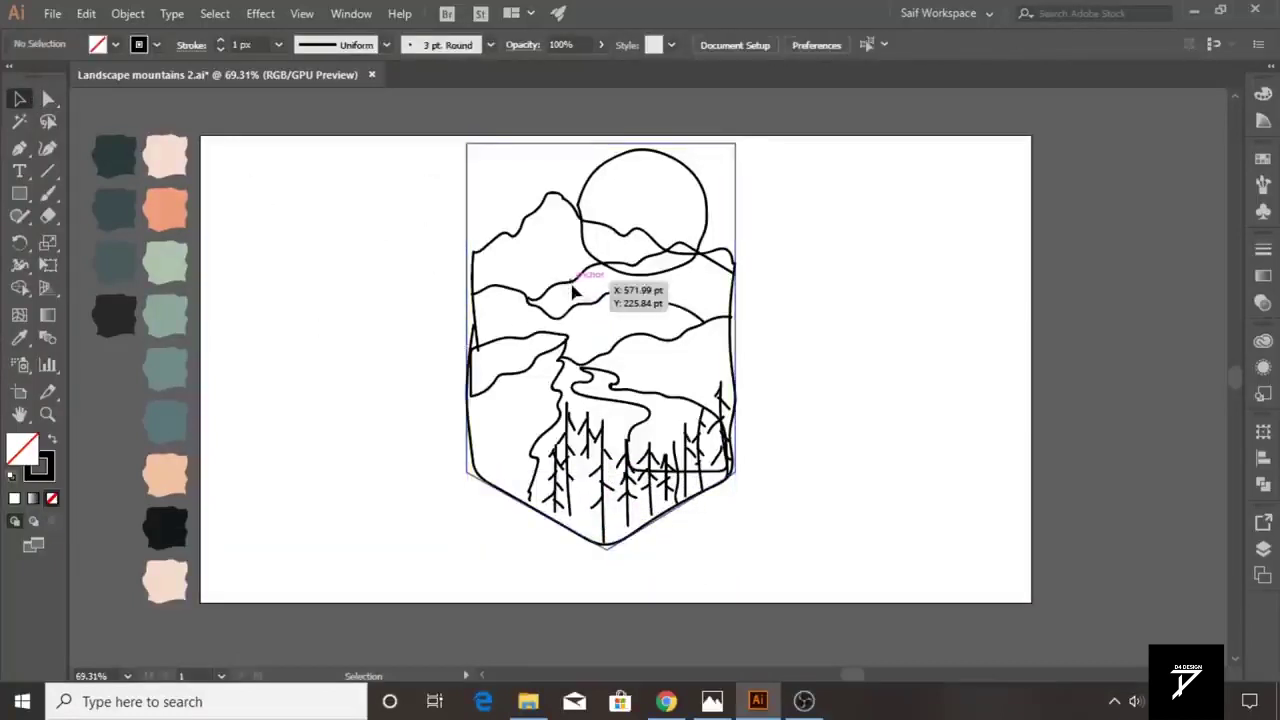
pyautogui.click(1263, 484)
# - Expand Layer 1 in the Layers panel and give the landscape artwork a red stroke swatch
pyautogui.click(1263, 549)
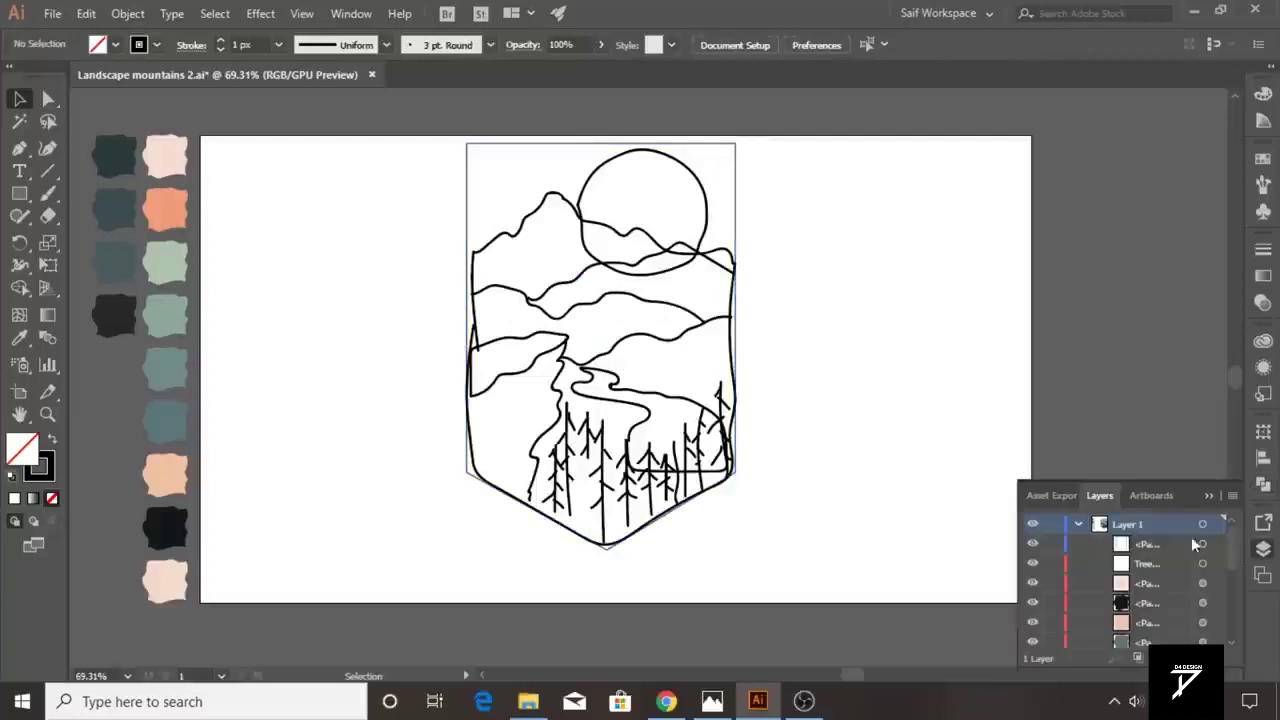
pyautogui.click(1077, 524)
pyautogui.moveTo(1231, 560); pyautogui.dragTo(1230, 645)
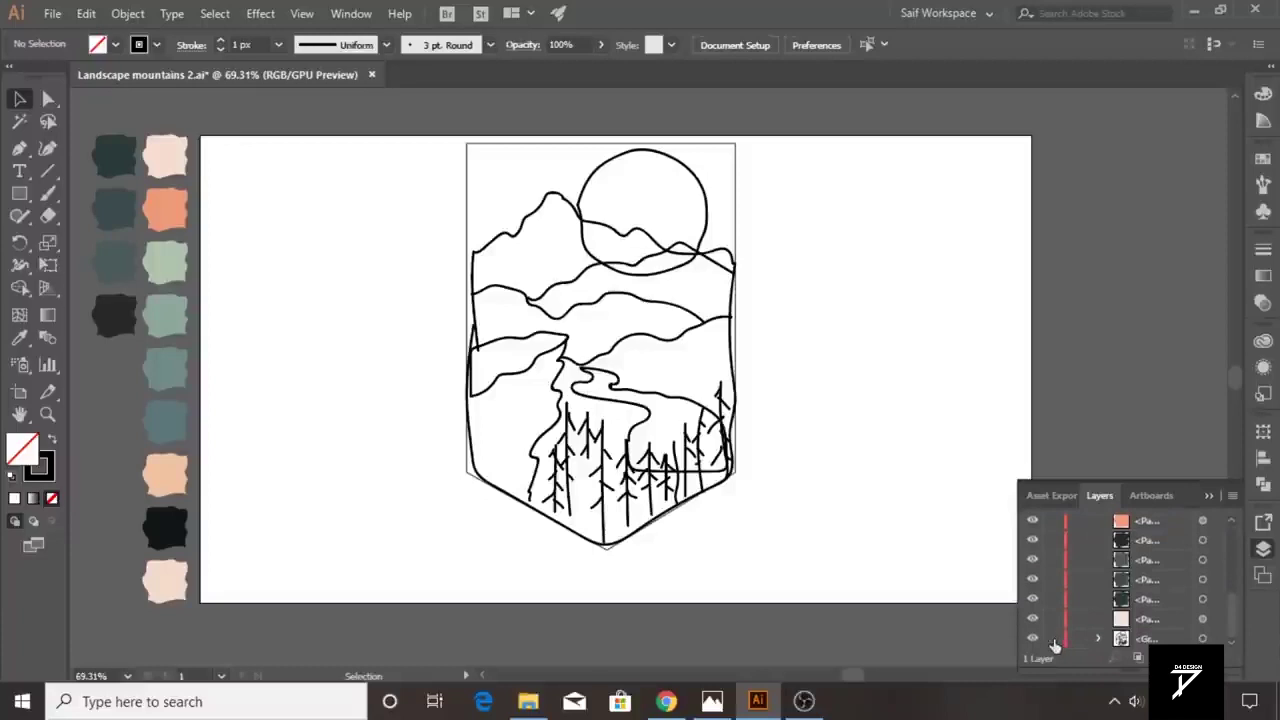
pyautogui.click(645, 235)
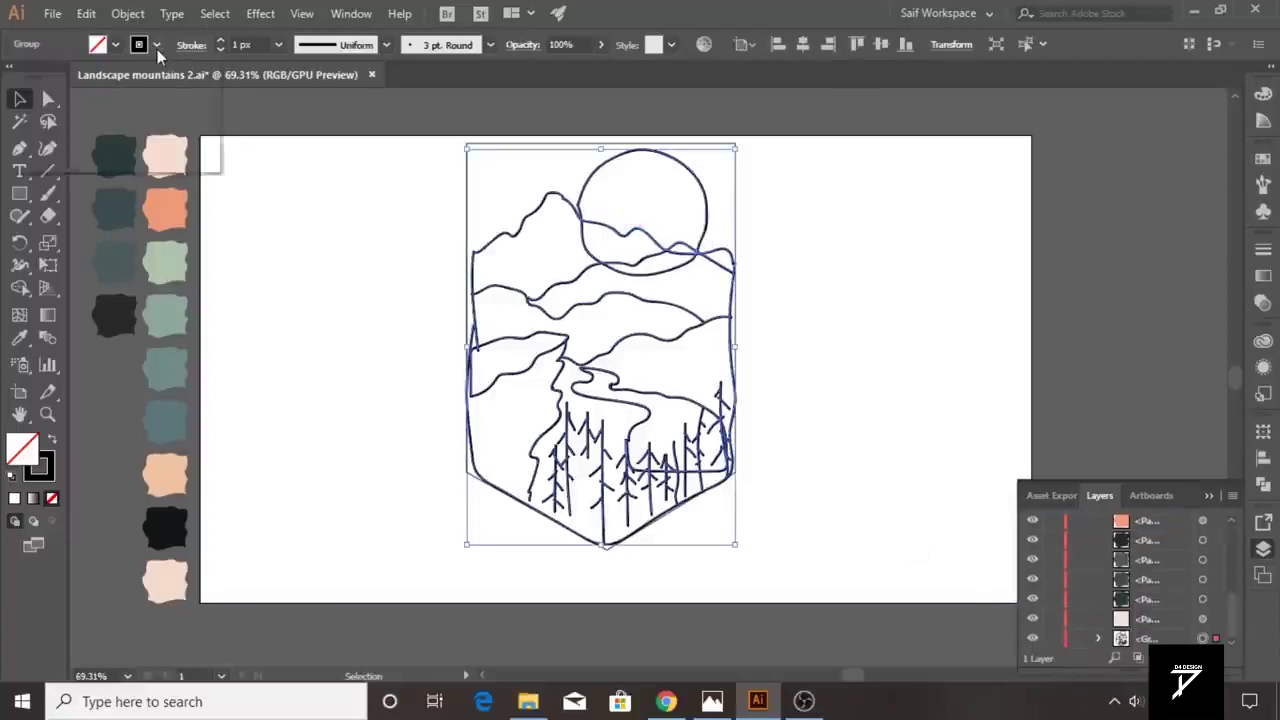
pyautogui.click(156, 45)
pyautogui.click(65, 78)
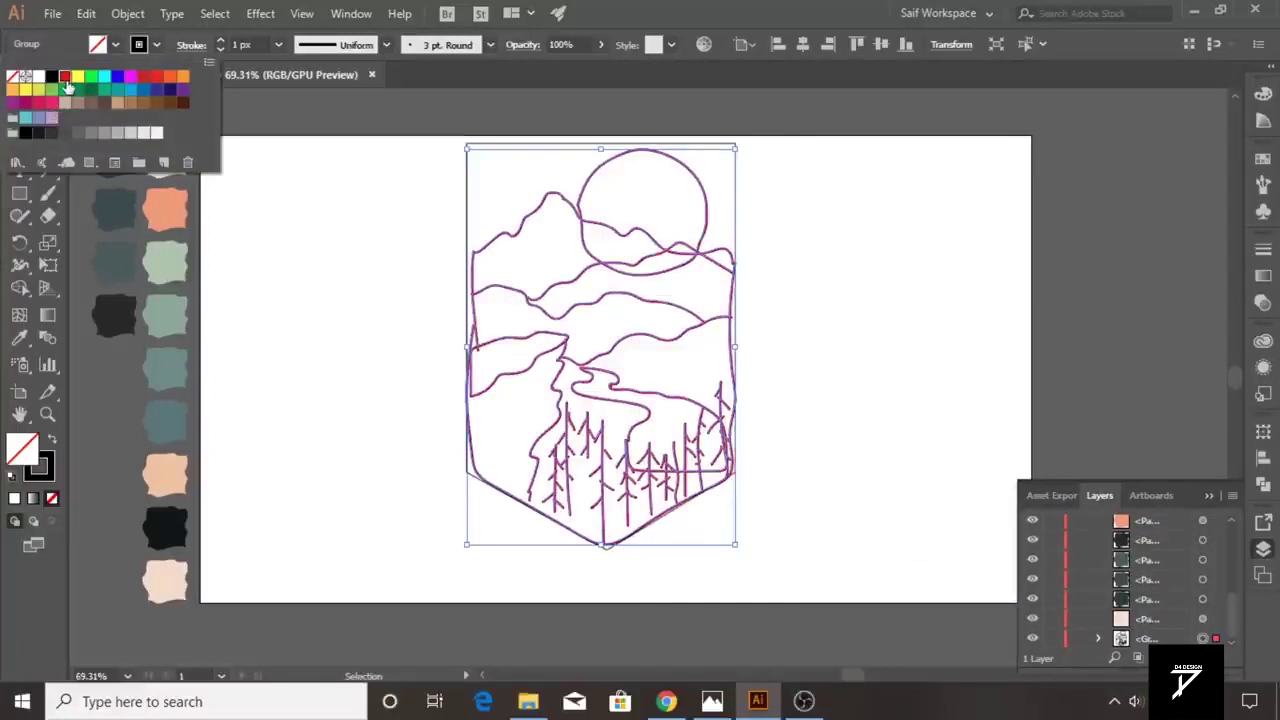
pyautogui.click(245, 258)
# - Set the landscape artwork's stroke to #f96464 in the Color Picker
pyautogui.click(580, 228)
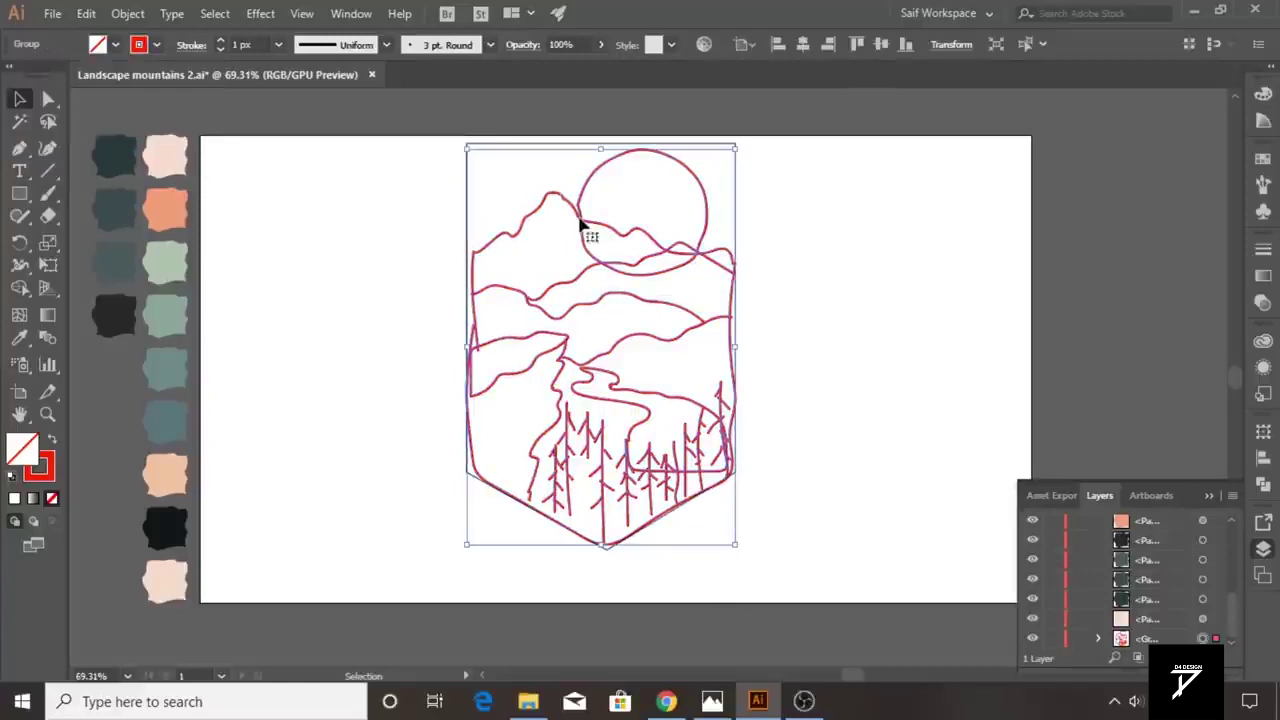
pyautogui.doubleClick(41, 463)
pyautogui.write('f96464')
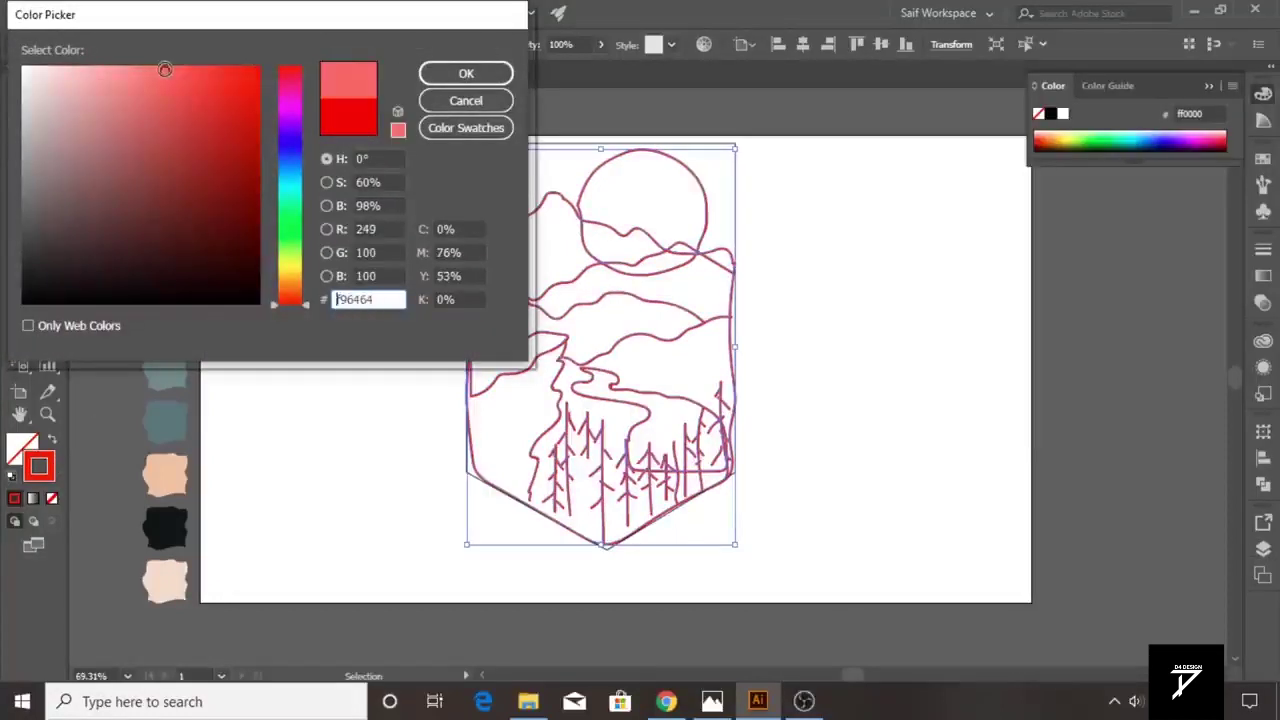
pyautogui.click(466, 73)
pyautogui.click(403, 263)
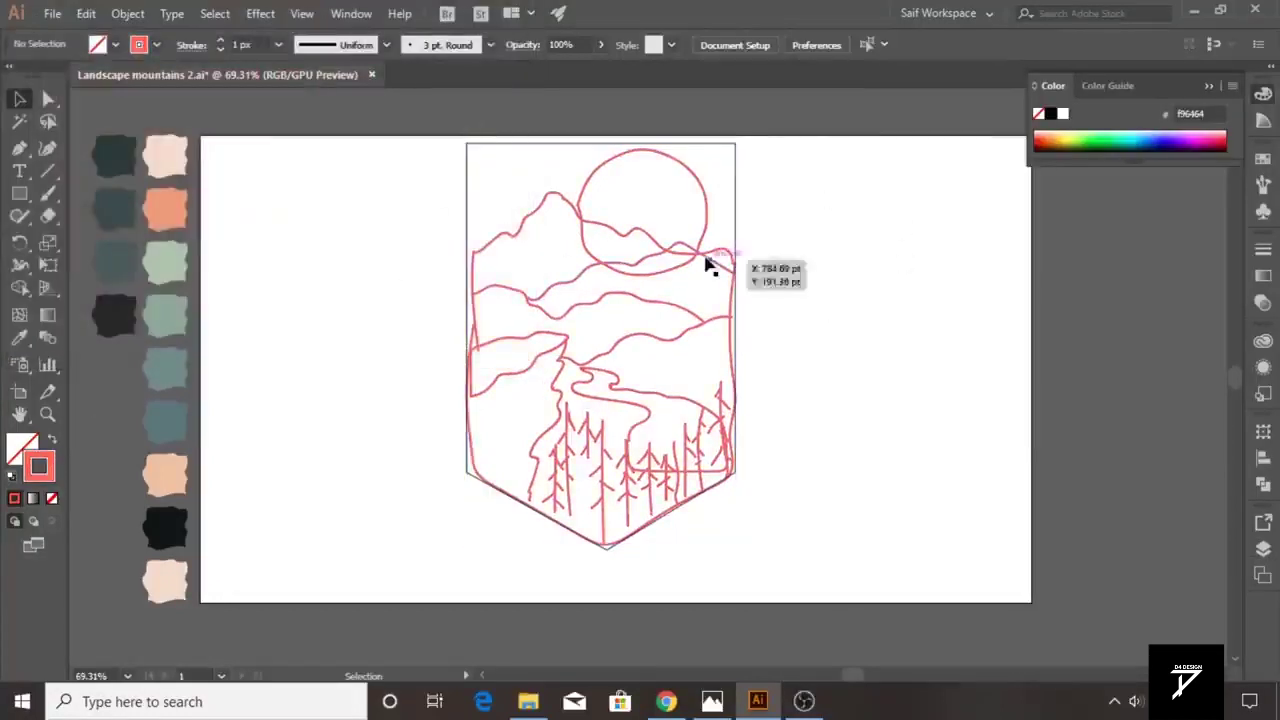
# - Lock the recoloured landscape artwork and zoom in on the lower landscape
pyautogui.click(706, 263)
pyautogui.click(127, 13)
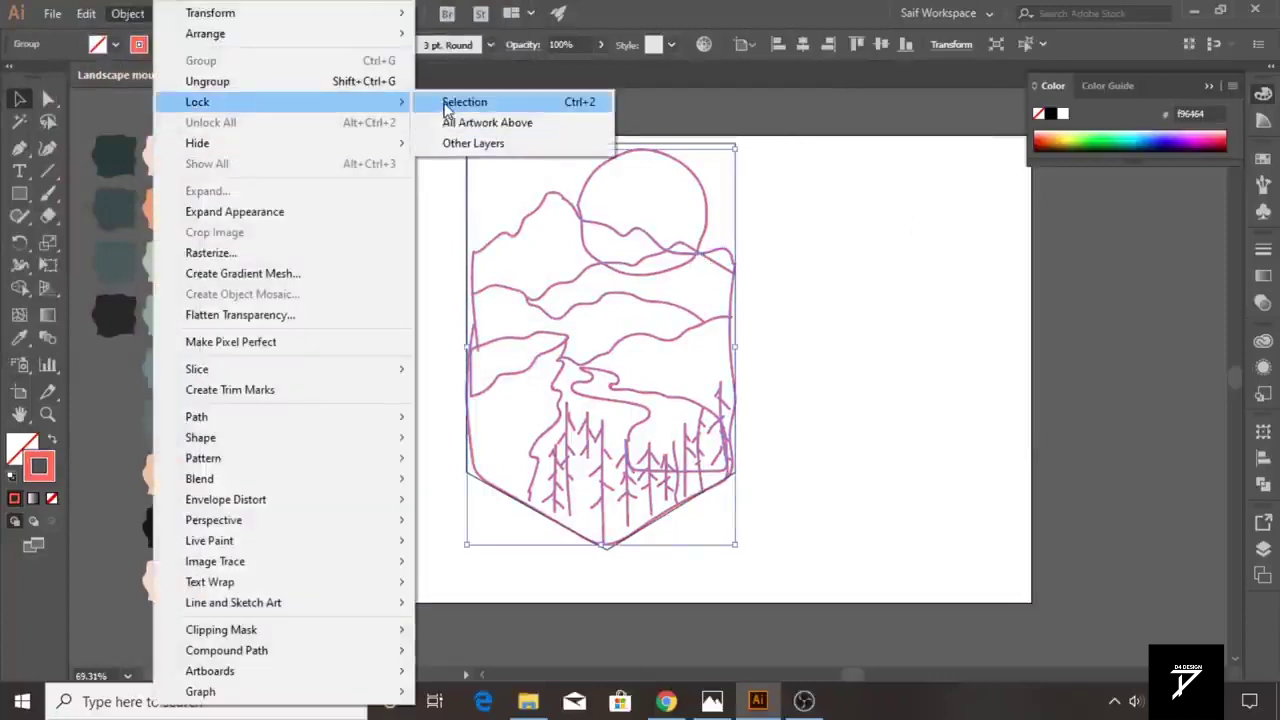
pyautogui.moveTo(197, 102)
pyautogui.click(460, 102)
pyautogui.click(47, 413)
pyautogui.moveTo(663, 420); pyautogui.dragTo(427, 401)
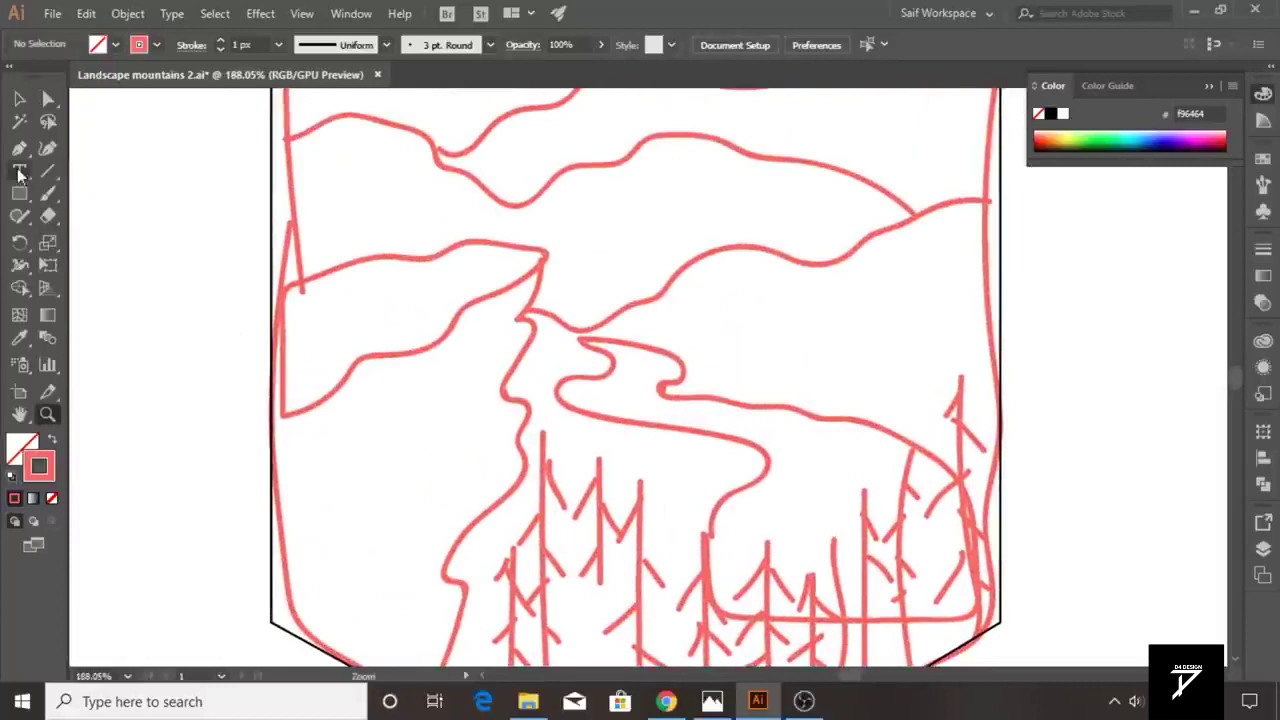
# - Trace a first closed Pen outline along the left cliff's edges
pyautogui.moveTo(306, 285); pyautogui.dragTo(362, 264)
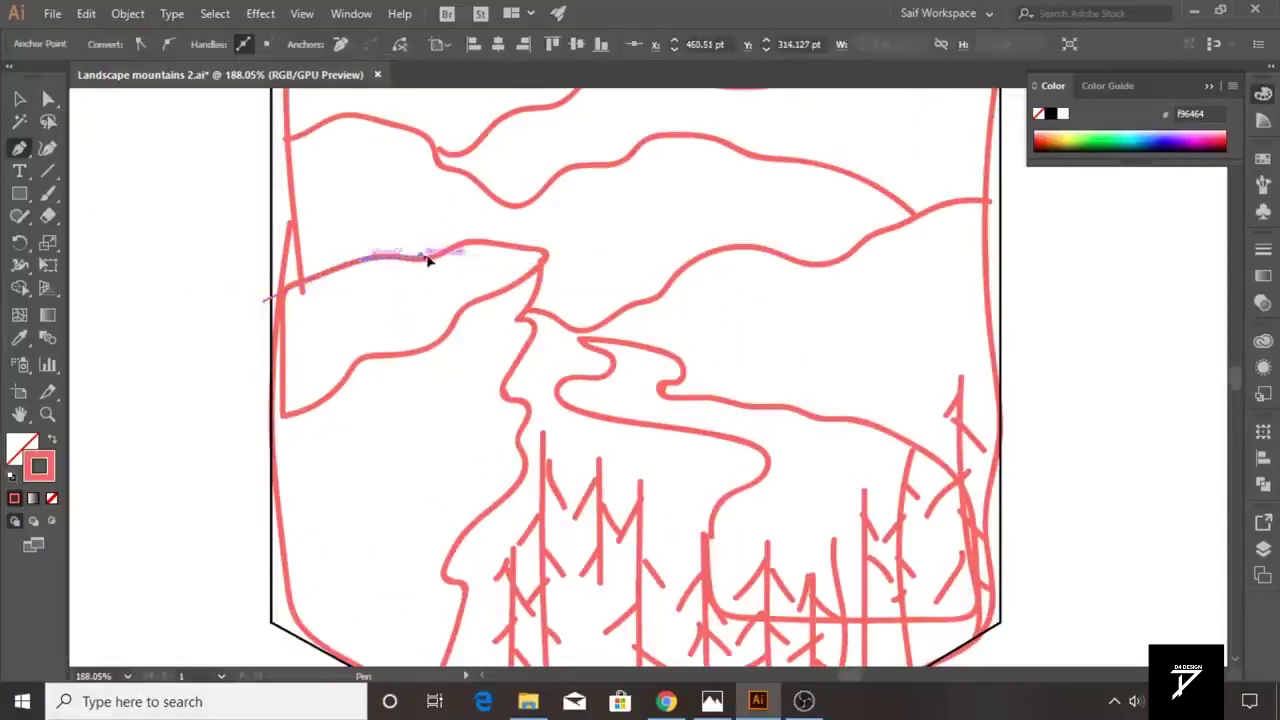
pyautogui.moveTo(452, 253)
pyautogui.mouseDown()
pyautogui.moveTo(545, 262)
pyautogui.moveTo(448, 336)
pyautogui.mouseUp()
pyautogui.moveTo(371, 362); pyautogui.dragTo(351, 380)
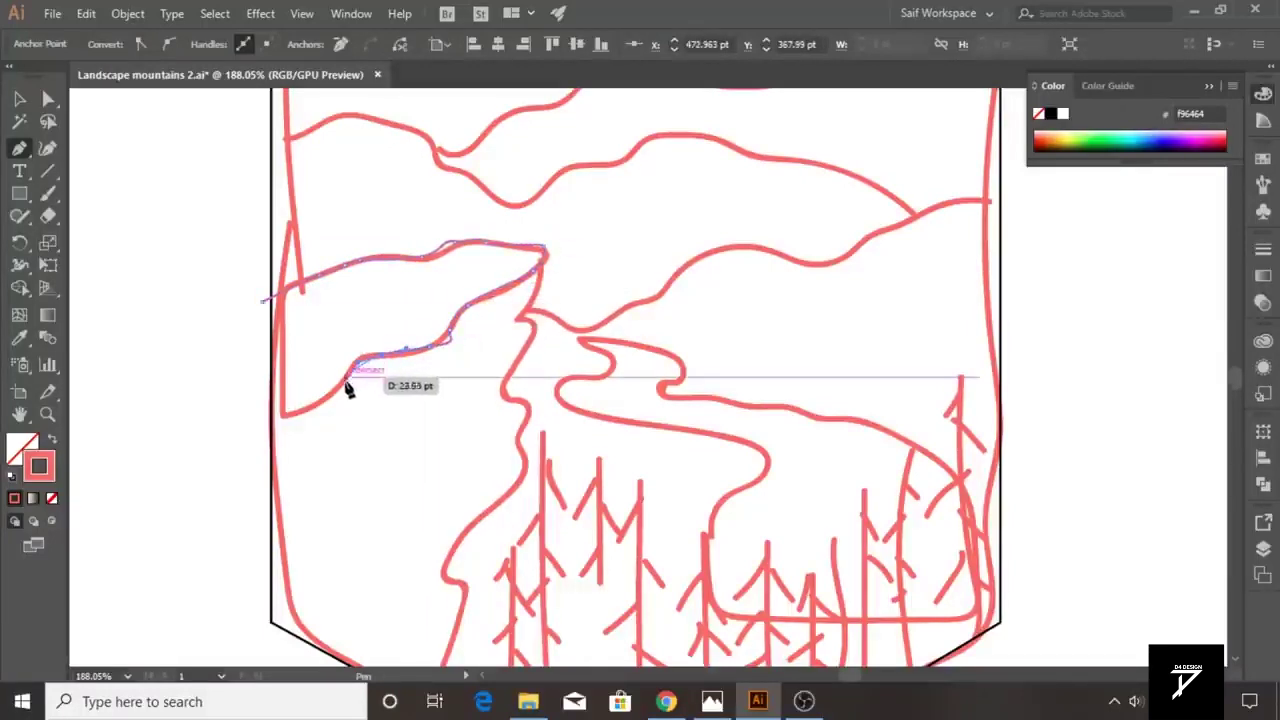
pyautogui.moveTo(281, 414); pyautogui.dragTo(277, 435)
pyautogui.click(264, 306)
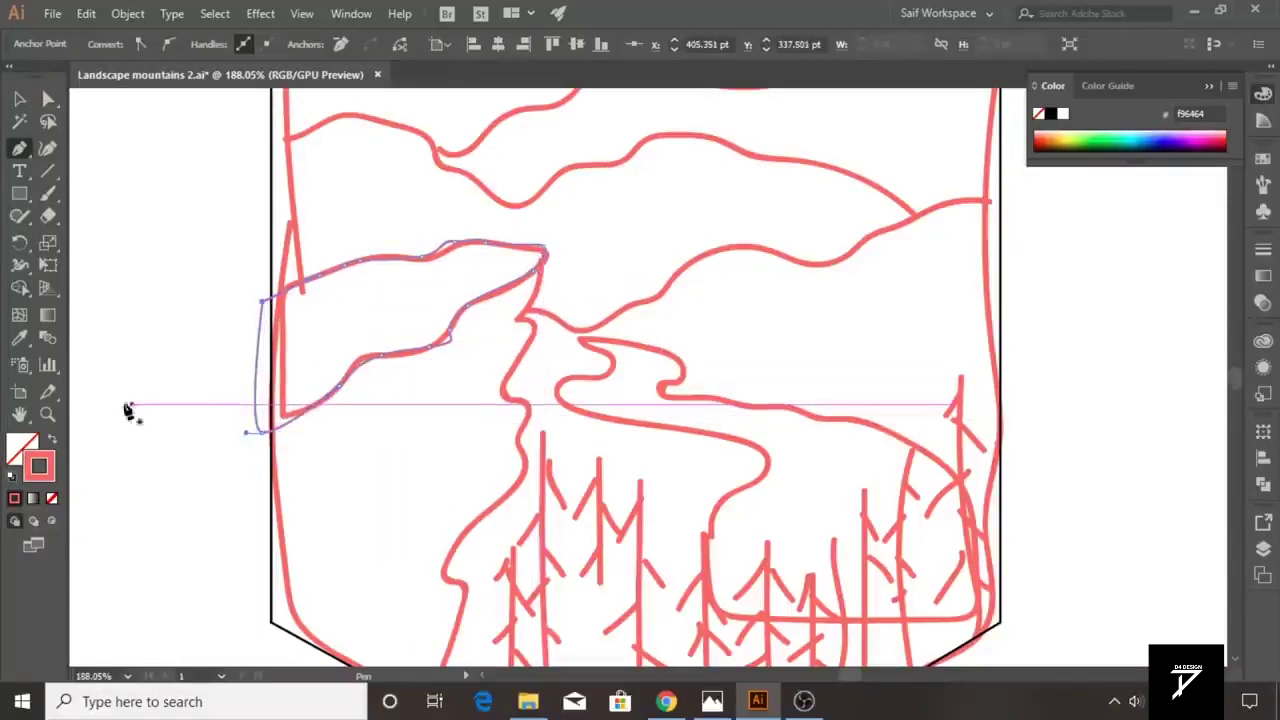
# - Zoom in on the cliff peak and start a new Pen path down the ridge
pyautogui.click(52, 412)
pyautogui.moveTo(534, 243); pyautogui.dragTo(784, 244)
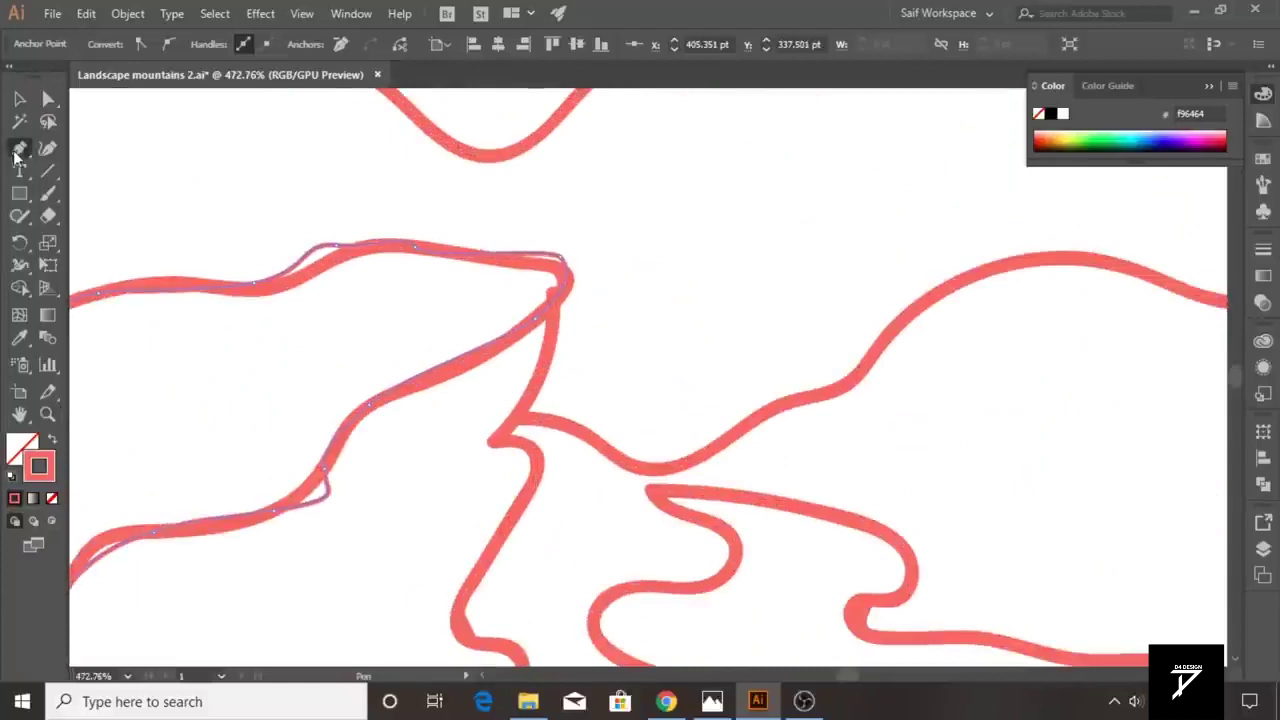
pyautogui.click(549, 272)
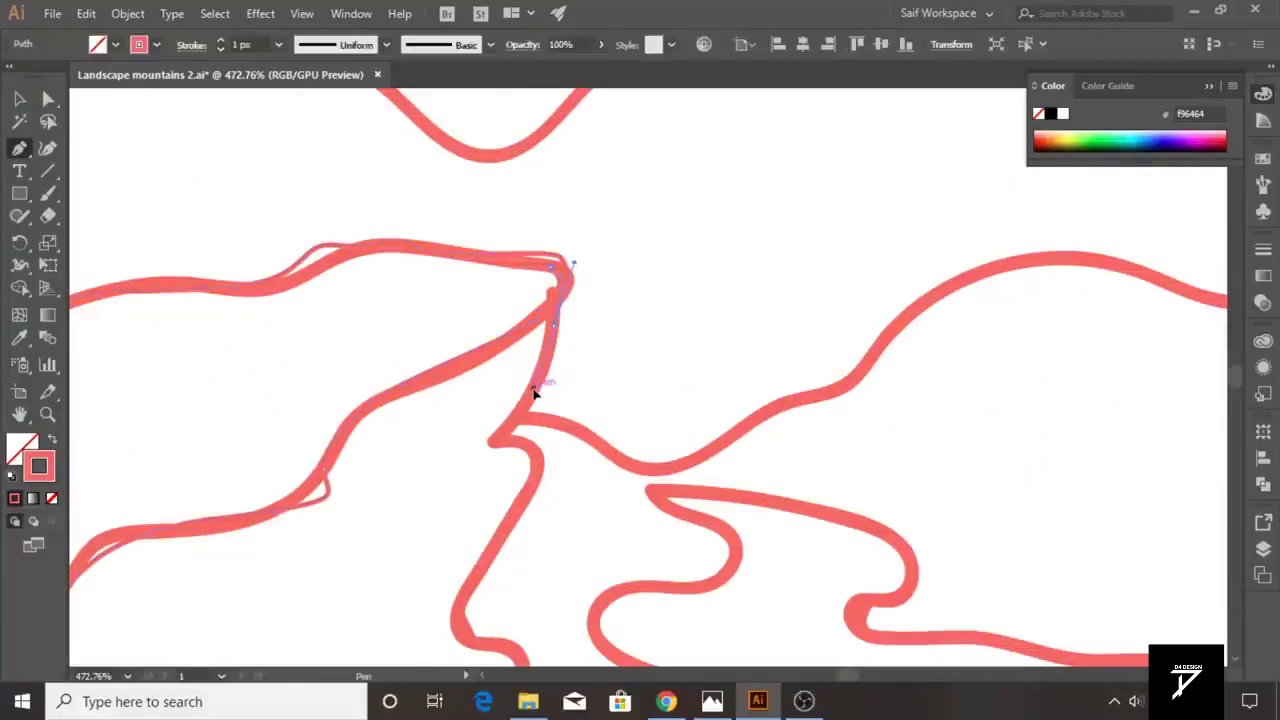
pyautogui.click(500, 442)
pyautogui.click(517, 522)
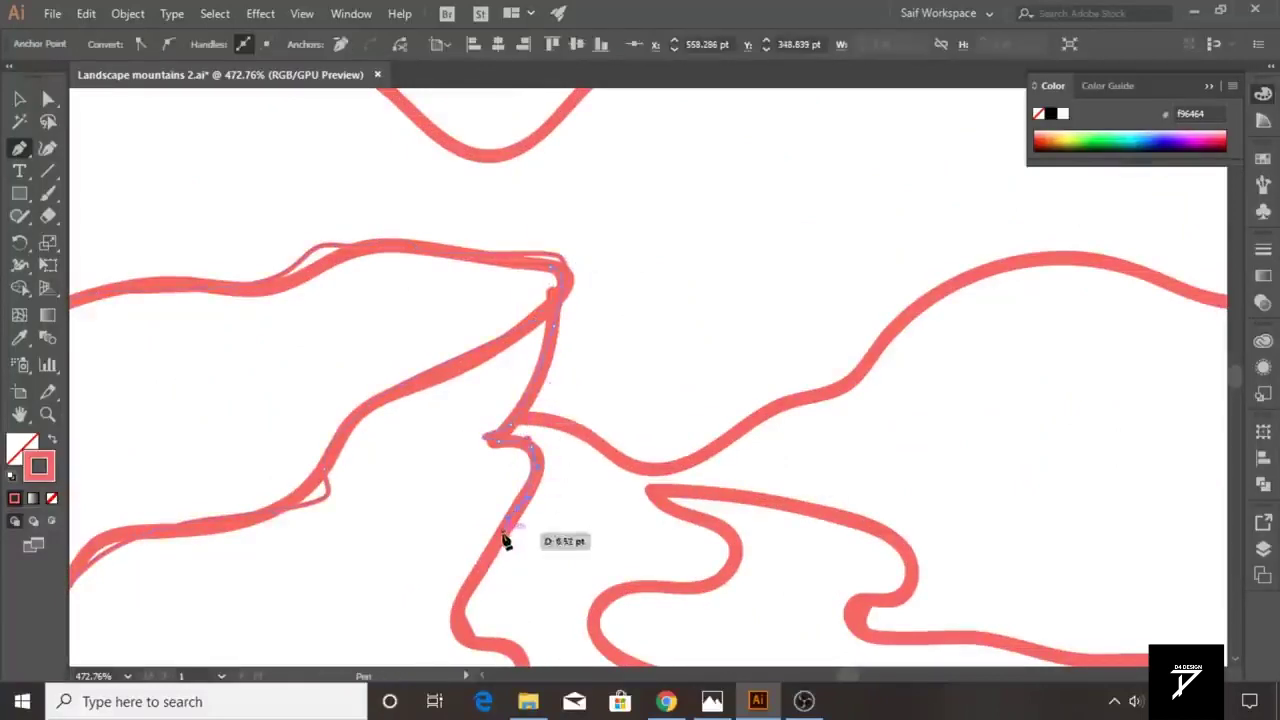
pyautogui.moveTo(465, 612); pyautogui.dragTo(463, 481)
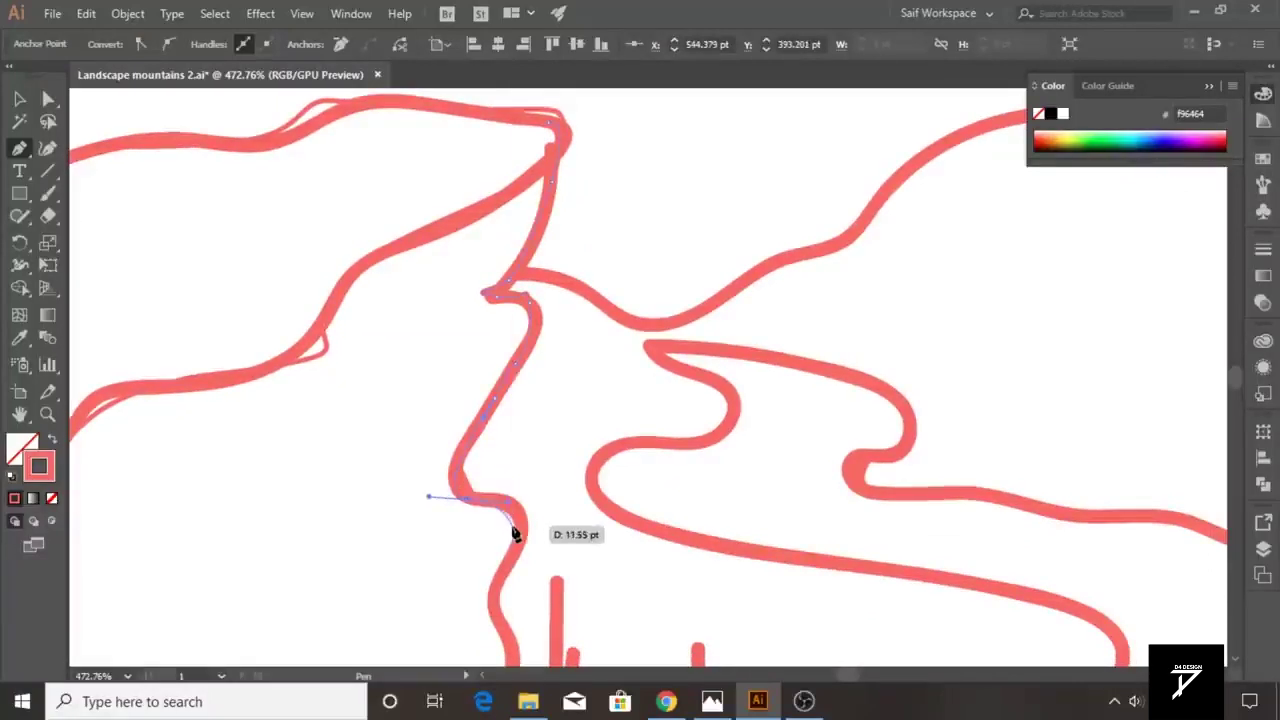
pyautogui.click(491, 622)
# - Trace the cliff outline to the ridge bottom, up its left side, and close it
pyautogui.moveTo(491, 622); pyautogui.dragTo(477, 274)
pyautogui.click(492, 308)
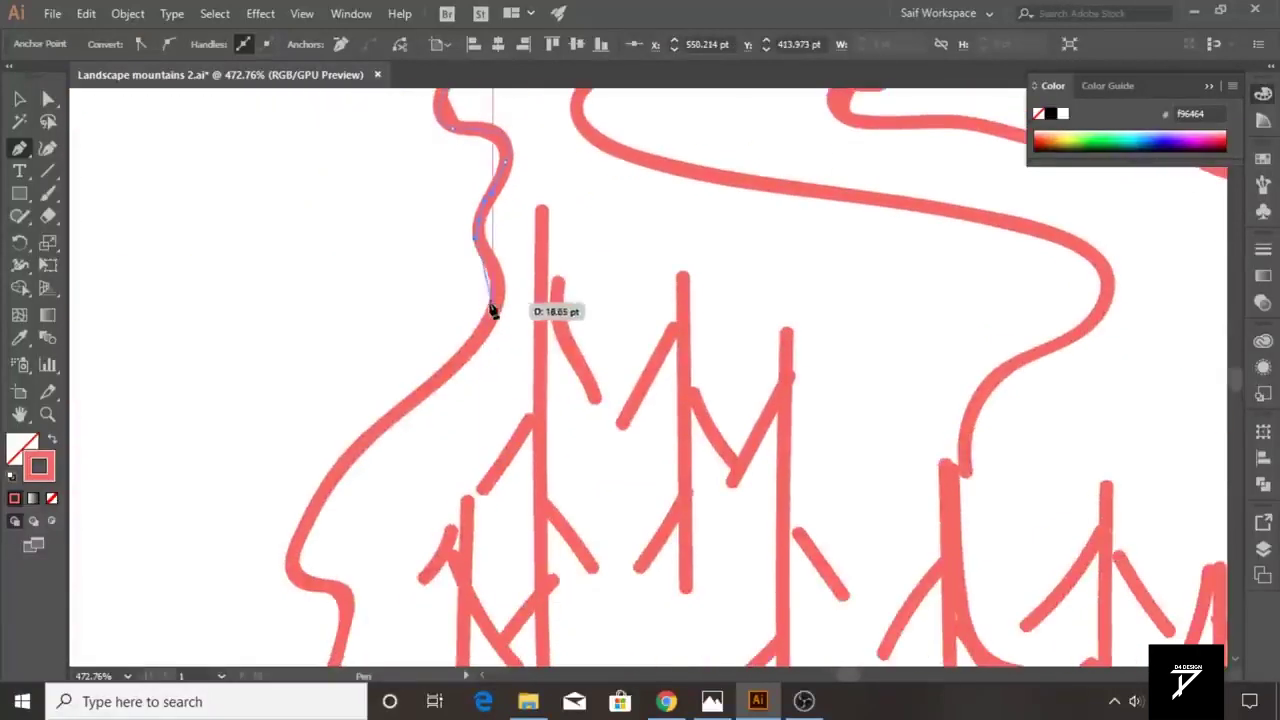
pyautogui.moveTo(460, 354); pyautogui.dragTo(390, 413)
pyautogui.click(380, 437)
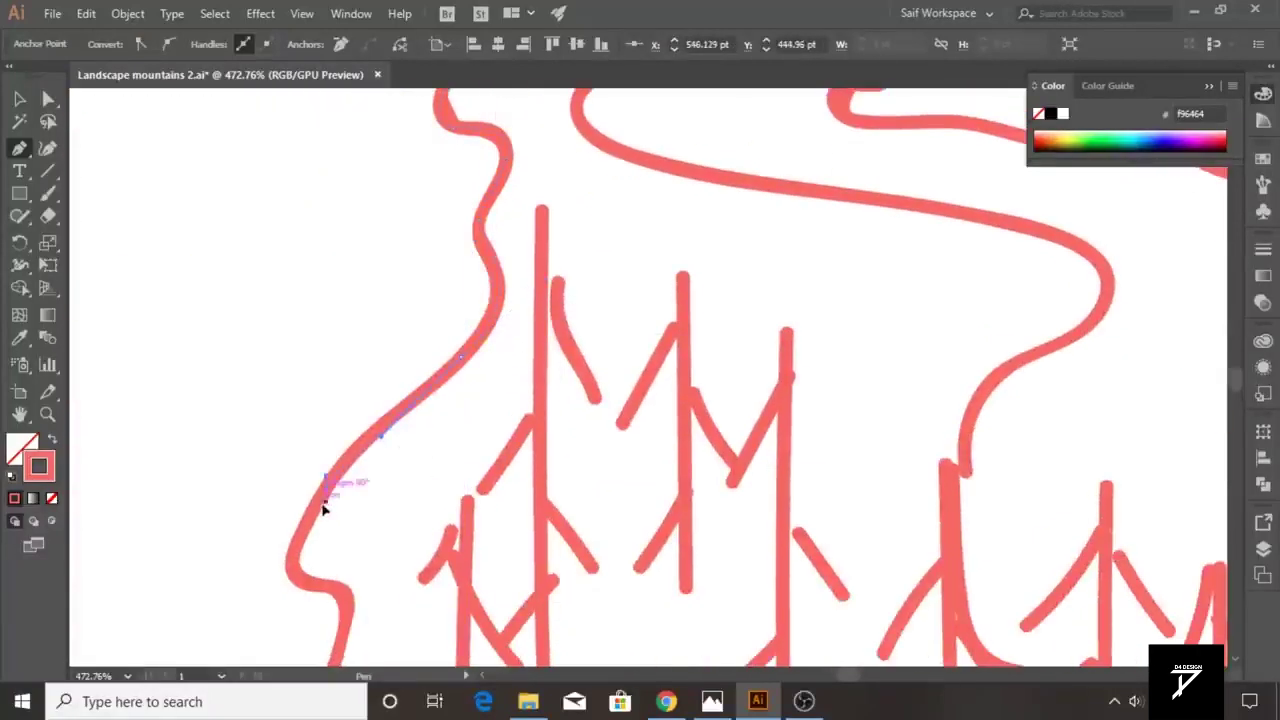
pyautogui.moveTo(300, 562)
pyautogui.mouseDown()
pyautogui.moveTo(343, 600)
pyautogui.moveTo(363, 365)
pyautogui.mouseUp()
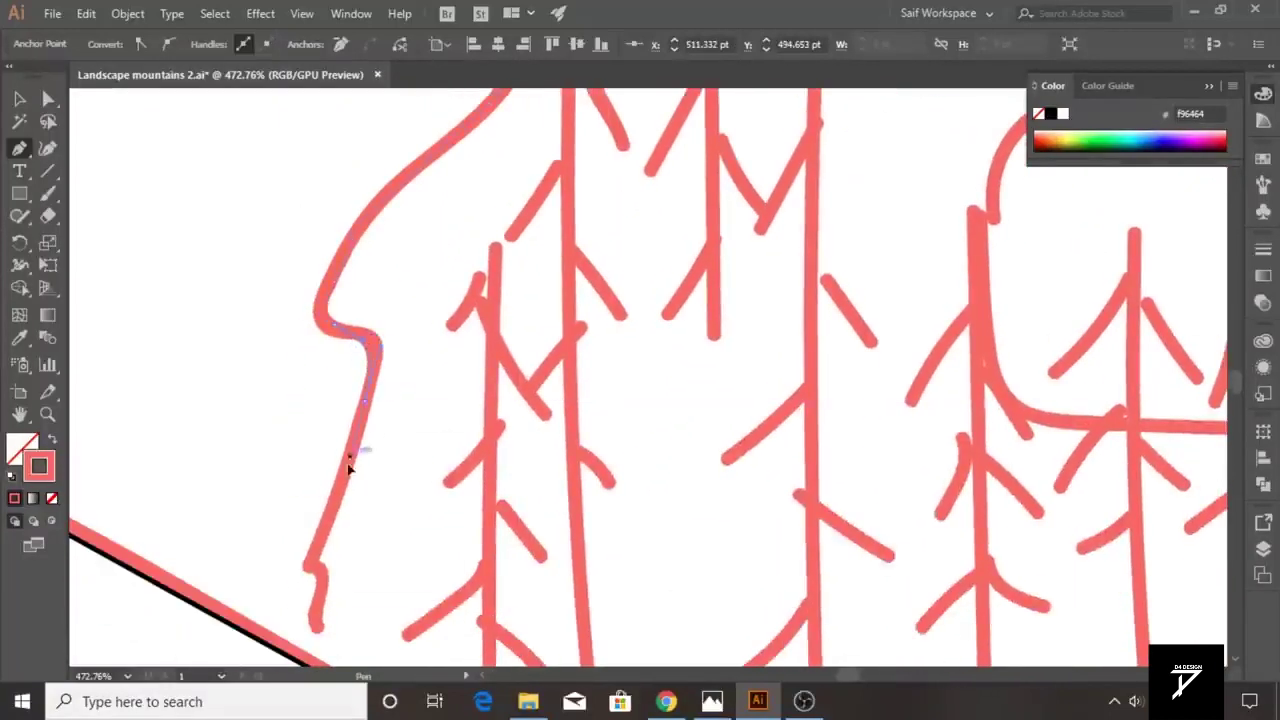
pyautogui.moveTo(312, 559)
pyautogui.mouseDown()
pyautogui.moveTo(333, 598)
pyautogui.moveTo(392, 430)
pyautogui.mouseUp()
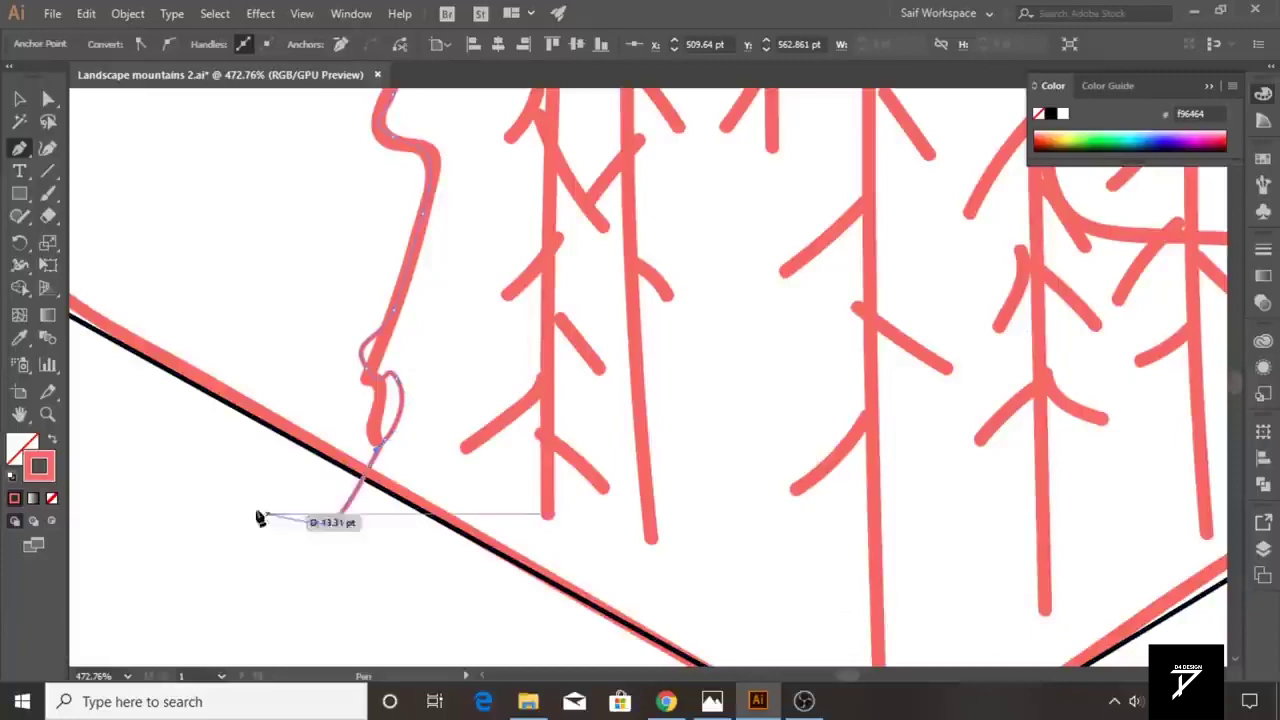
pyautogui.scroll(-5, 229, 386)
pyautogui.scroll(-2, 410, 356)
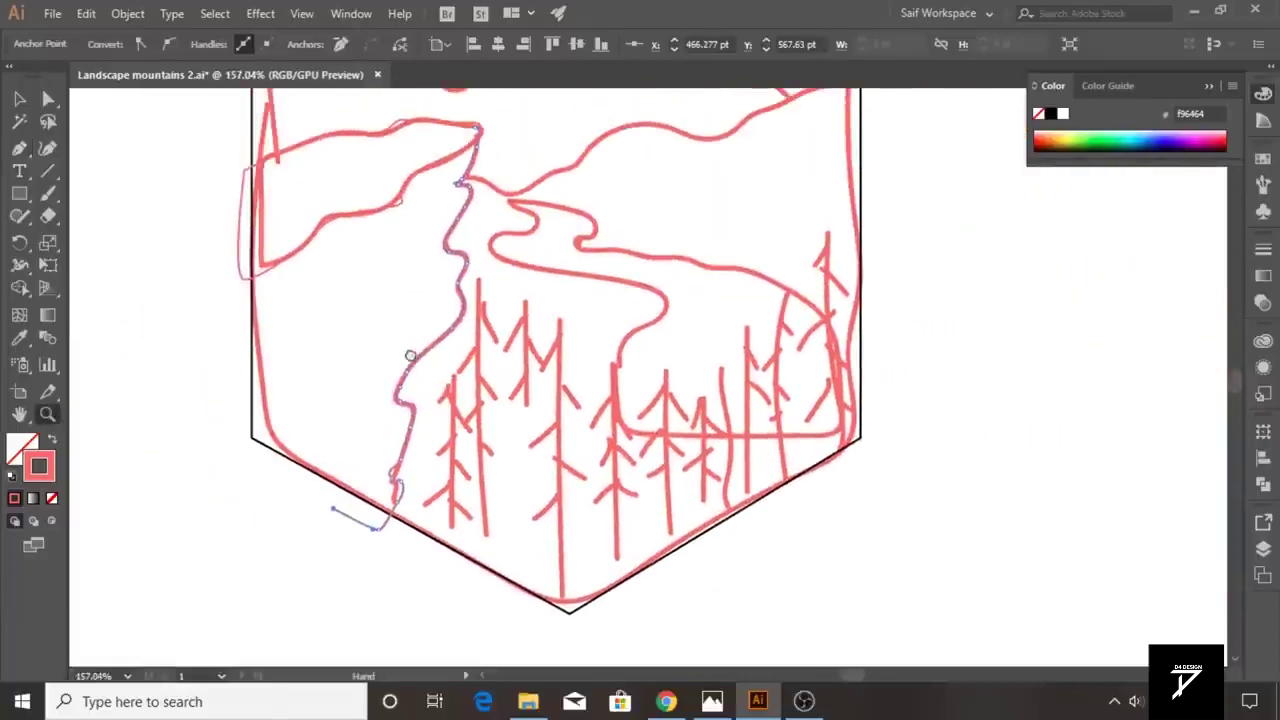
pyautogui.moveTo(186, 389); pyautogui.dragTo(205, 326)
pyautogui.click(219, 212)
pyautogui.click(478, 131)
pyautogui.press('v')
# - Select the new cliff outline and give it a black stroke
pyautogui.click(168, 180)
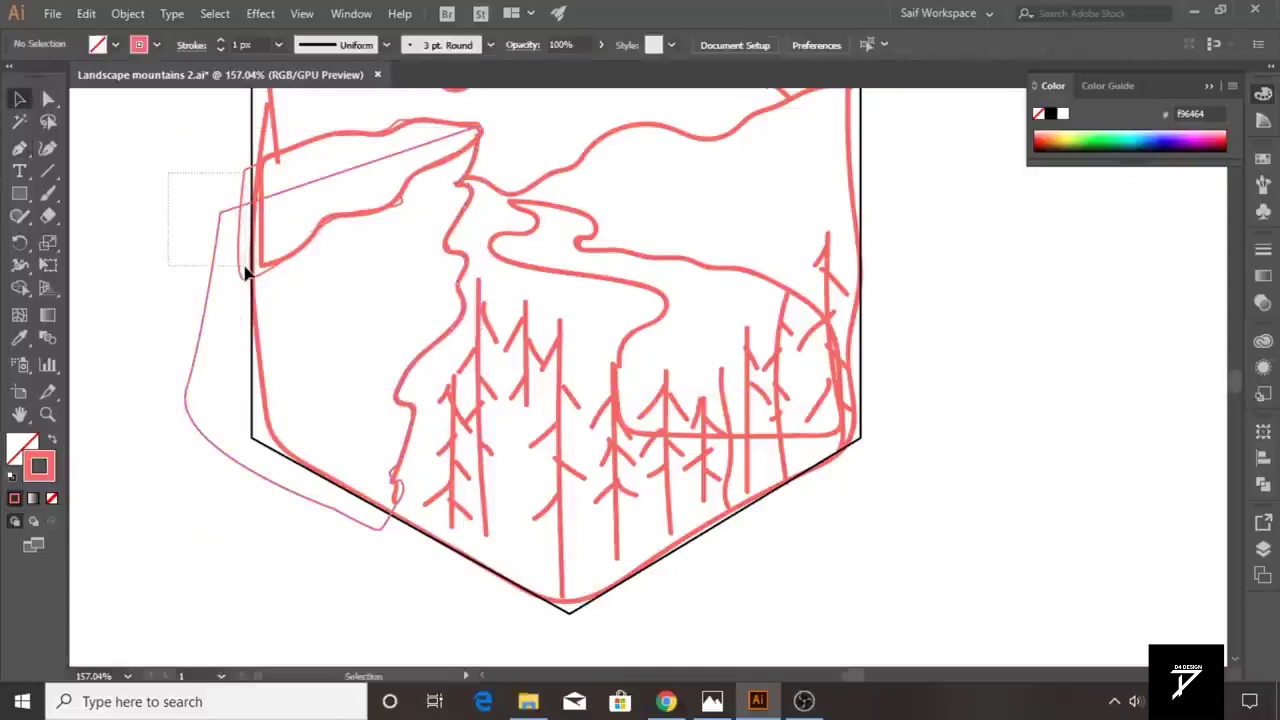
pyautogui.moveTo(245, 272); pyautogui.dragTo(247, 274)
pyautogui.click(155, 46)
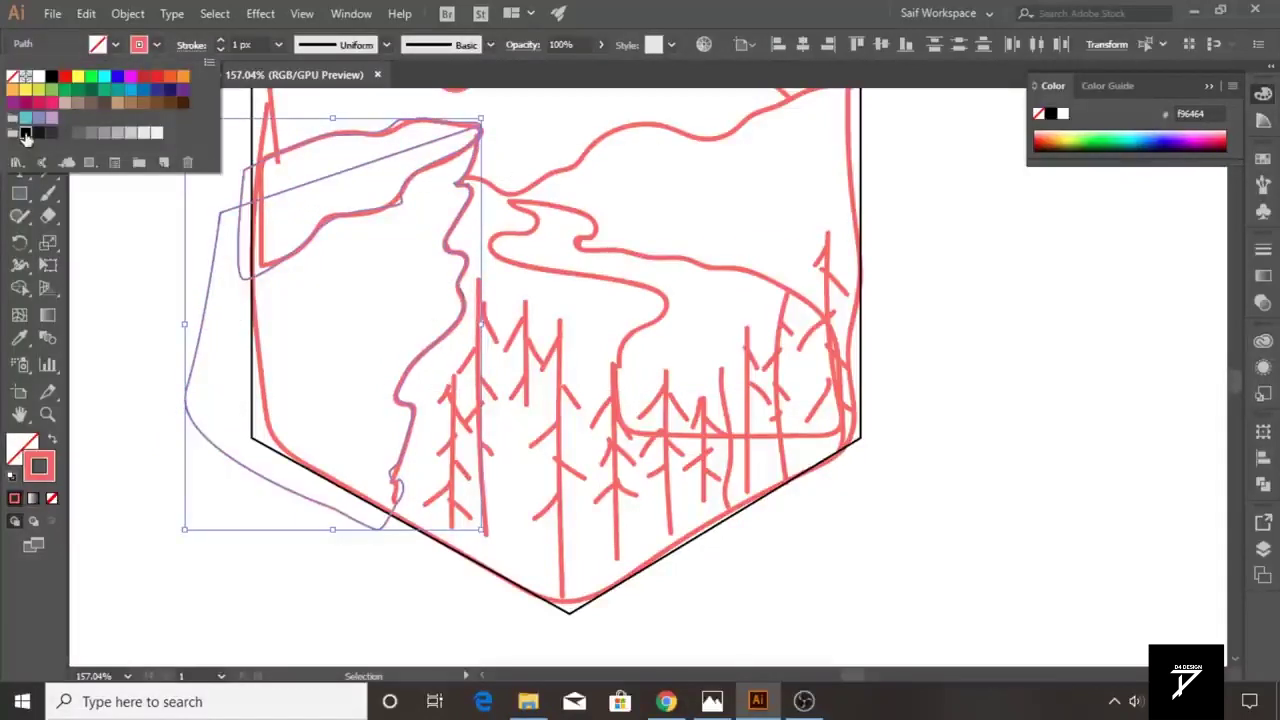
pyautogui.click(26, 134)
pyautogui.click(111, 276)
pyautogui.scroll(5, 200, 300)
pyautogui.hscroll(5, 183, 340)
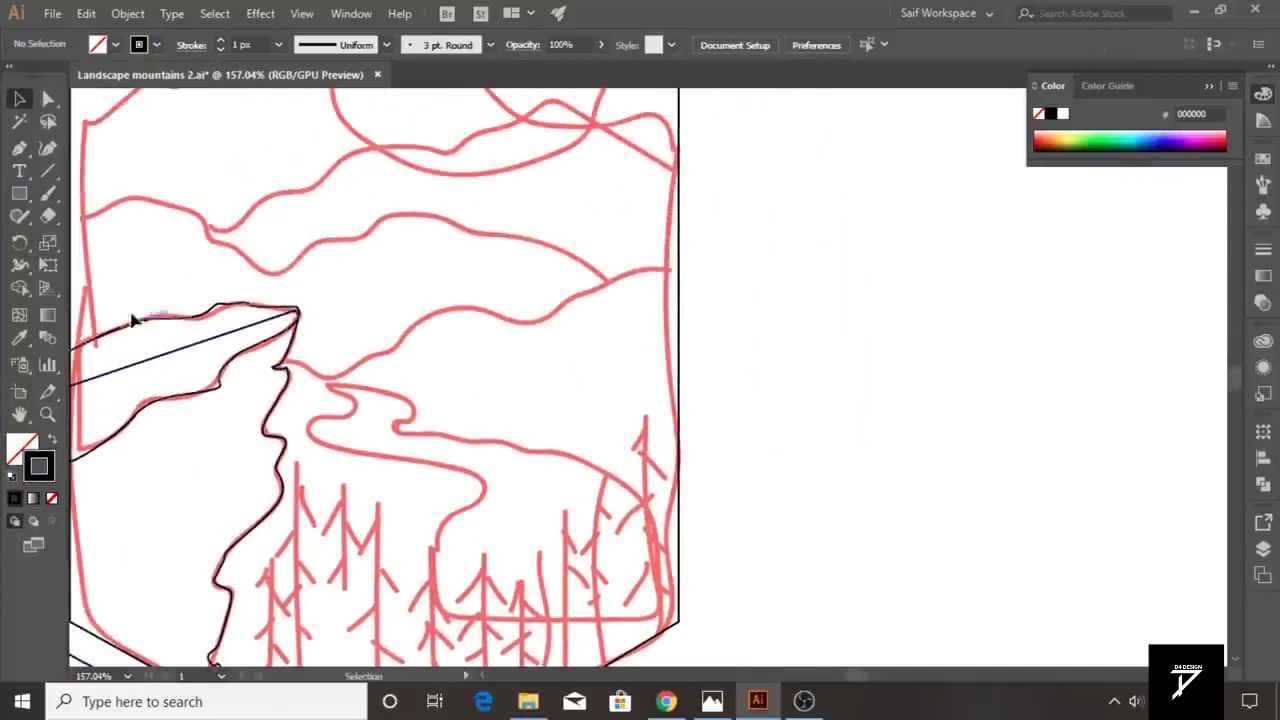
# - Zoom in and trace the ridge line behind the cliff to the badge's right edge
pyautogui.click(47, 414)
pyautogui.click(412, 367)
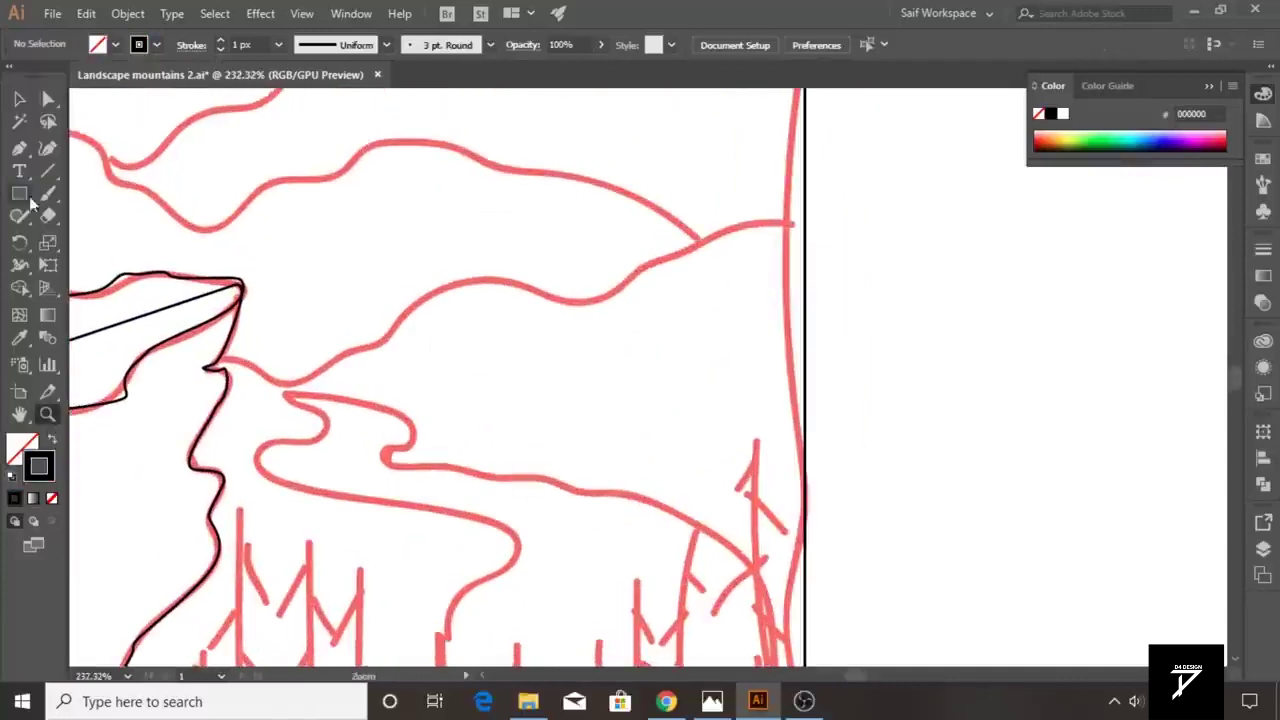
pyautogui.moveTo(226, 369)
pyautogui.mouseDown()
pyautogui.moveTo(306, 386)
pyautogui.moveTo(381, 350)
pyautogui.moveTo(430, 300)
pyautogui.mouseUp()
pyautogui.moveTo(470, 273); pyautogui.dragTo(625, 325)
pyautogui.hotkey('ctrl', 'z')
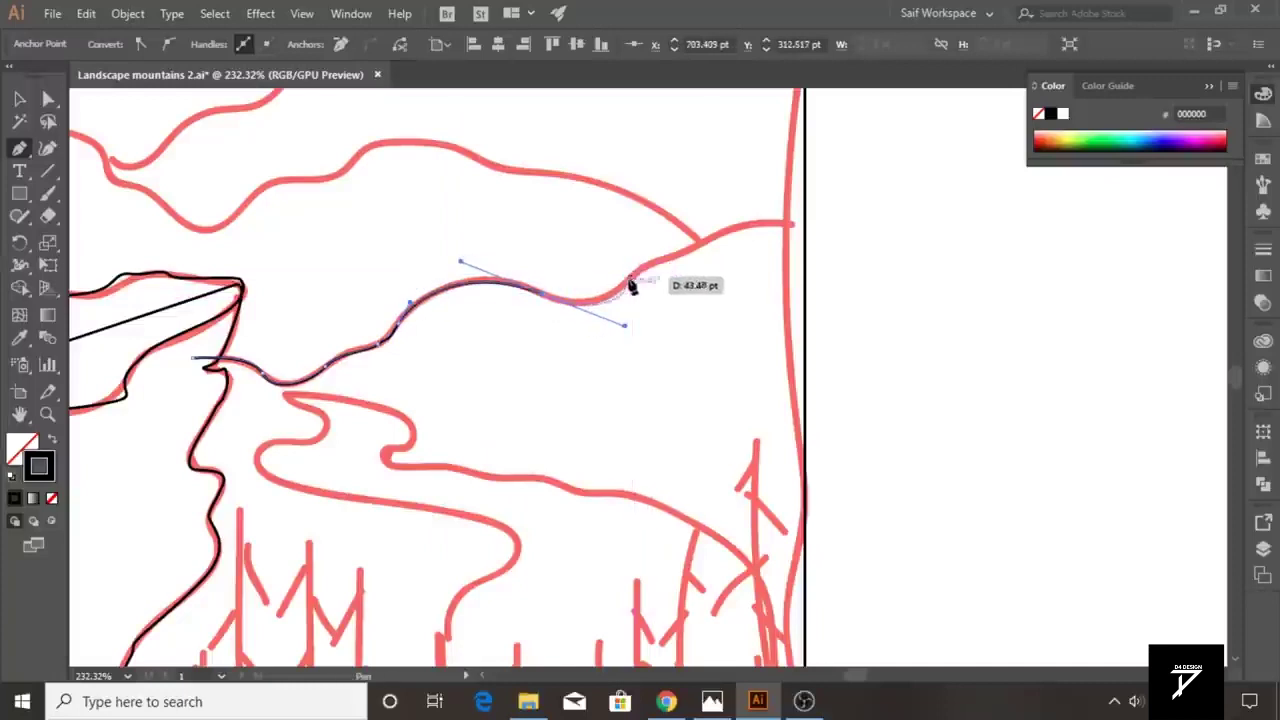
pyautogui.click(545, 298)
pyautogui.moveTo(623, 293); pyautogui.dragTo(658, 272)
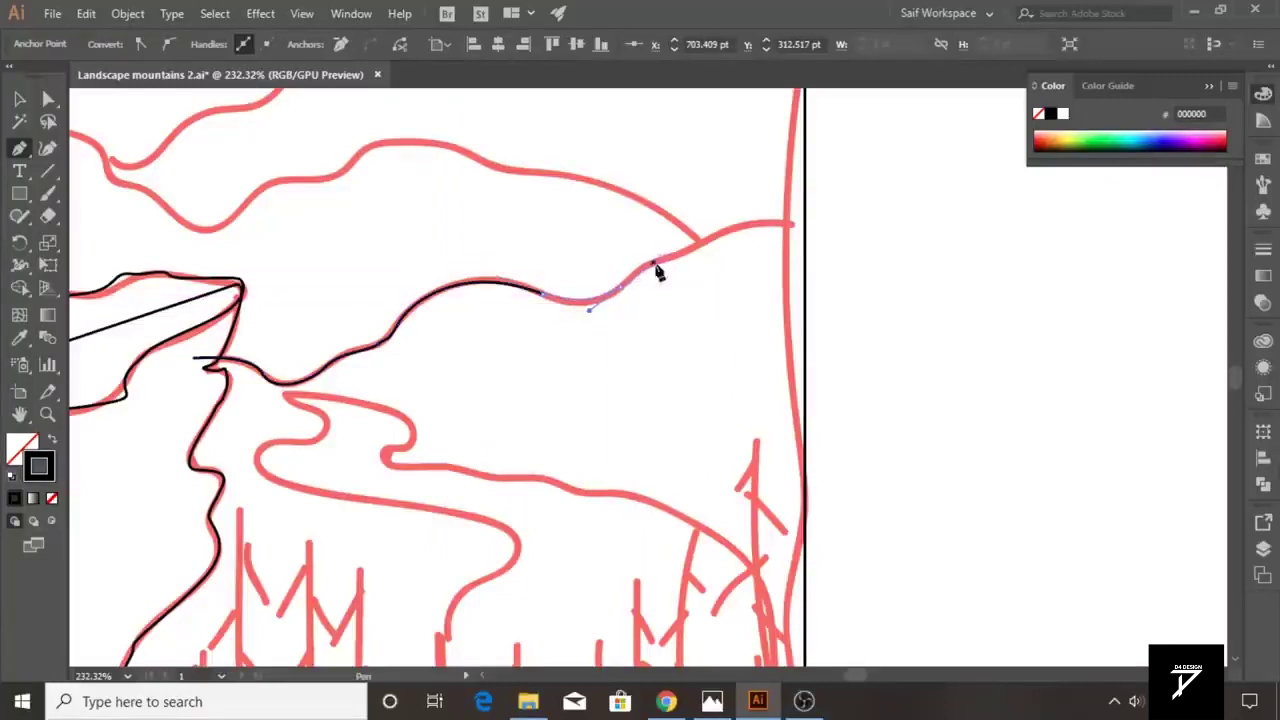
pyautogui.moveTo(821, 224); pyautogui.dragTo(850, 262)
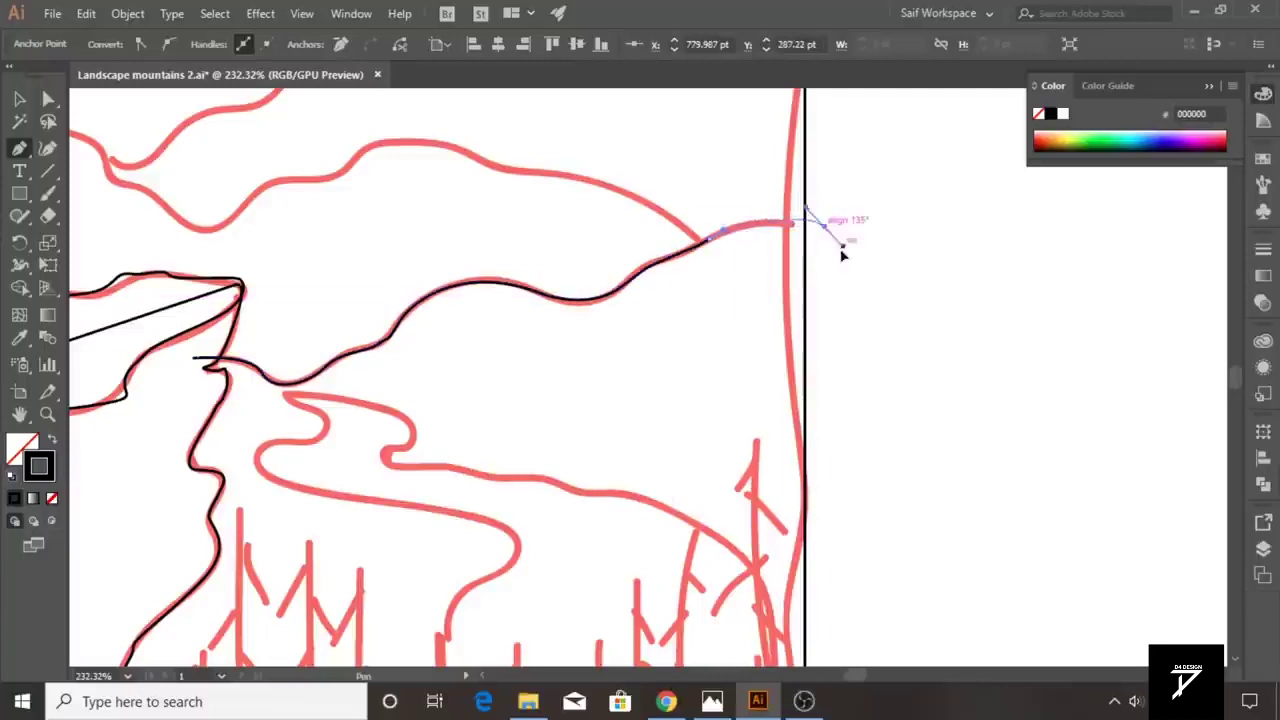
# - Run the ridge path down the right side, along the bottom, and close it
pyautogui.scroll(-1, 846, 365)
pyautogui.scroll(-5, 846, 420)
pyautogui.click(831, 460)
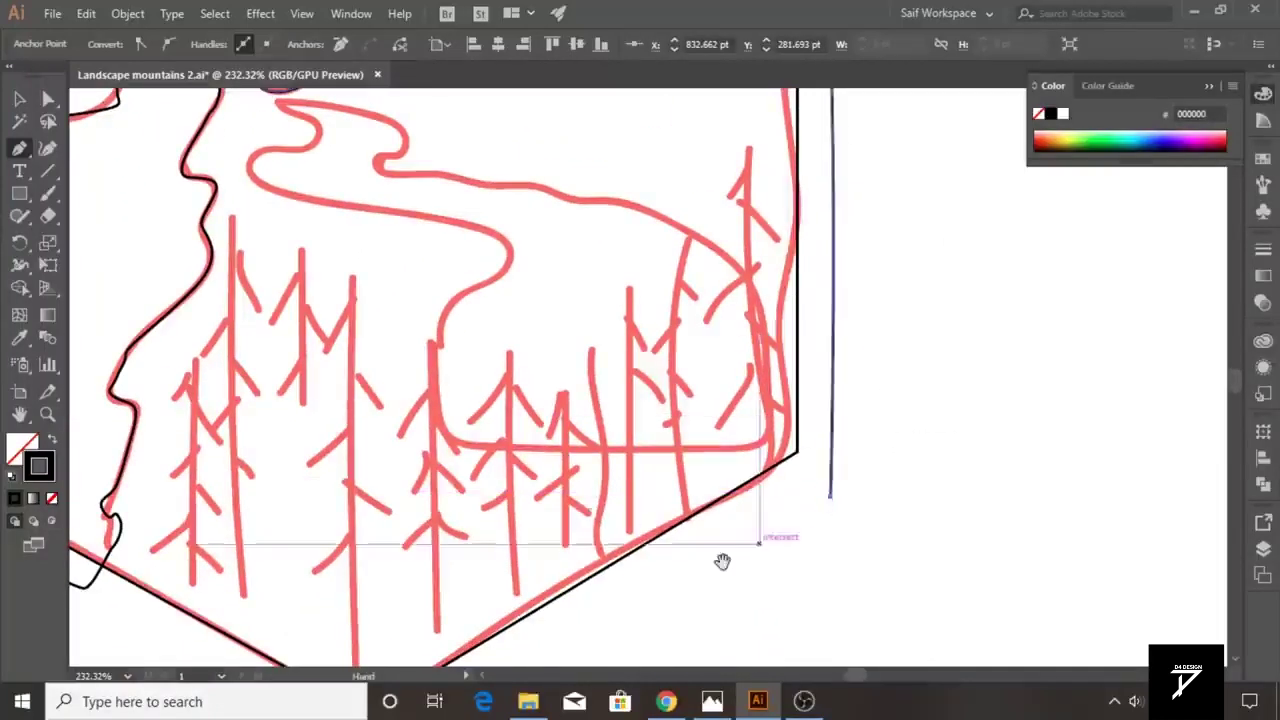
pyautogui.scroll(-4, 723, 557)
pyautogui.click(352, 466)
pyautogui.moveTo(77, 394); pyautogui.dragTo(311, 526)
pyautogui.click(311, 524)
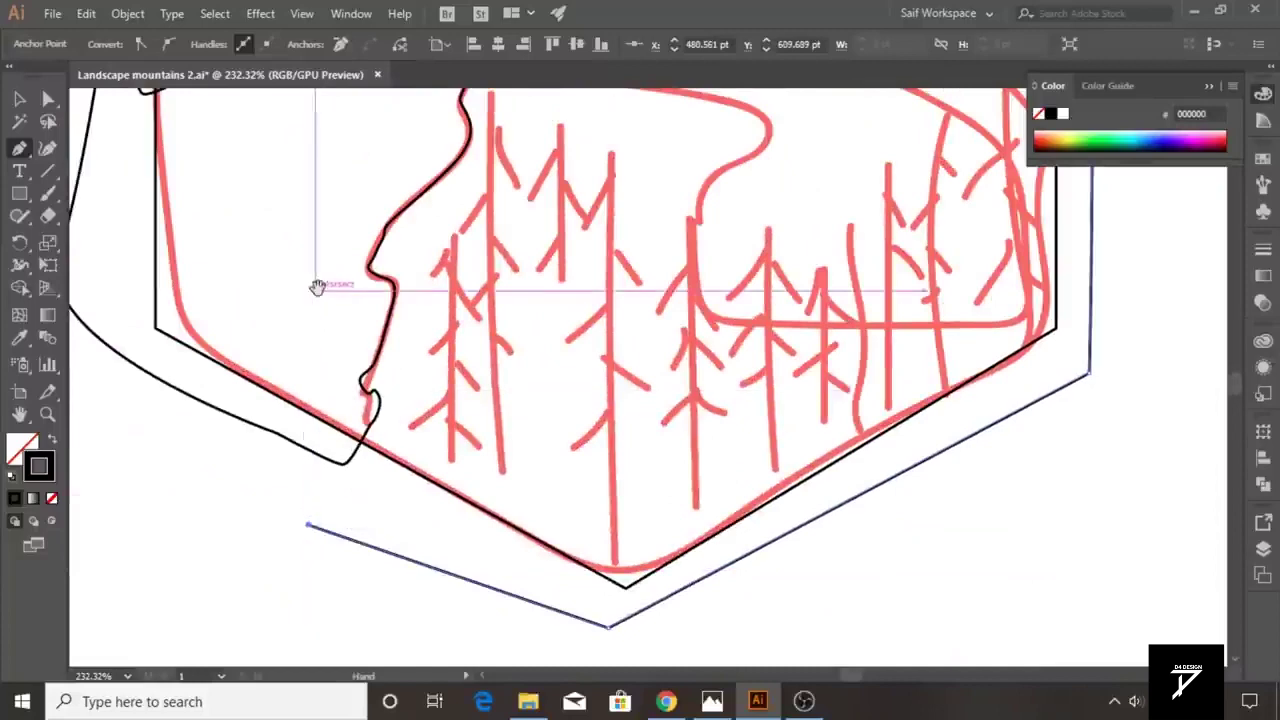
pyautogui.moveTo(314, 286); pyautogui.dragTo(250, 432)
pyautogui.click(237, 396)
pyautogui.click(372, 181)
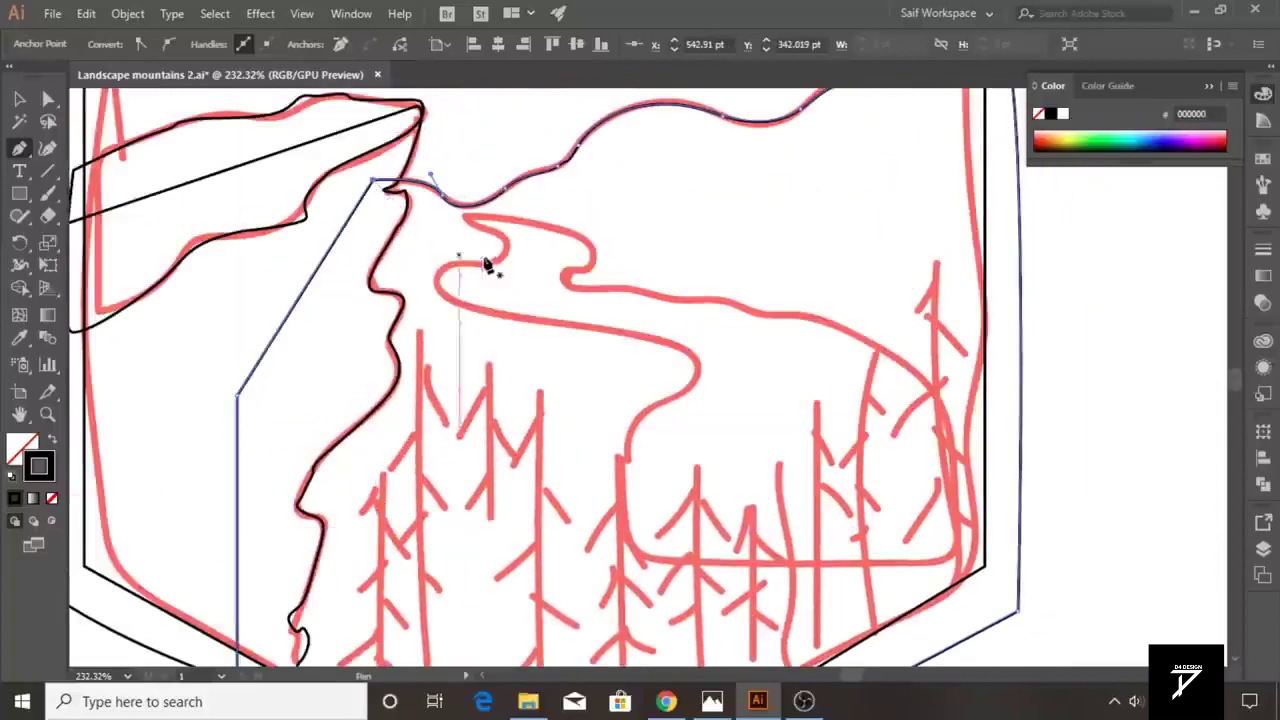
# - Start the river outline at its source and trace it around the first bend
pyautogui.moveTo(452, 210); pyautogui.dragTo(386, 270)
pyautogui.click(387, 280)
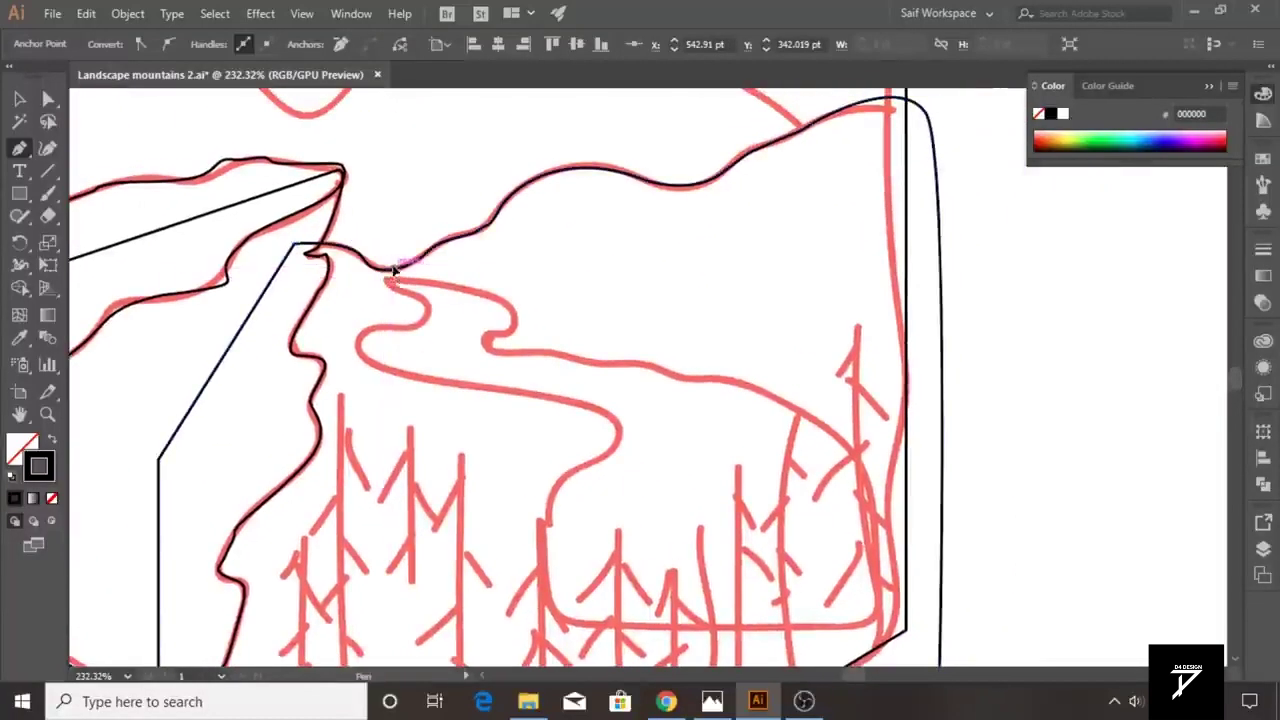
pyautogui.click(521, 318)
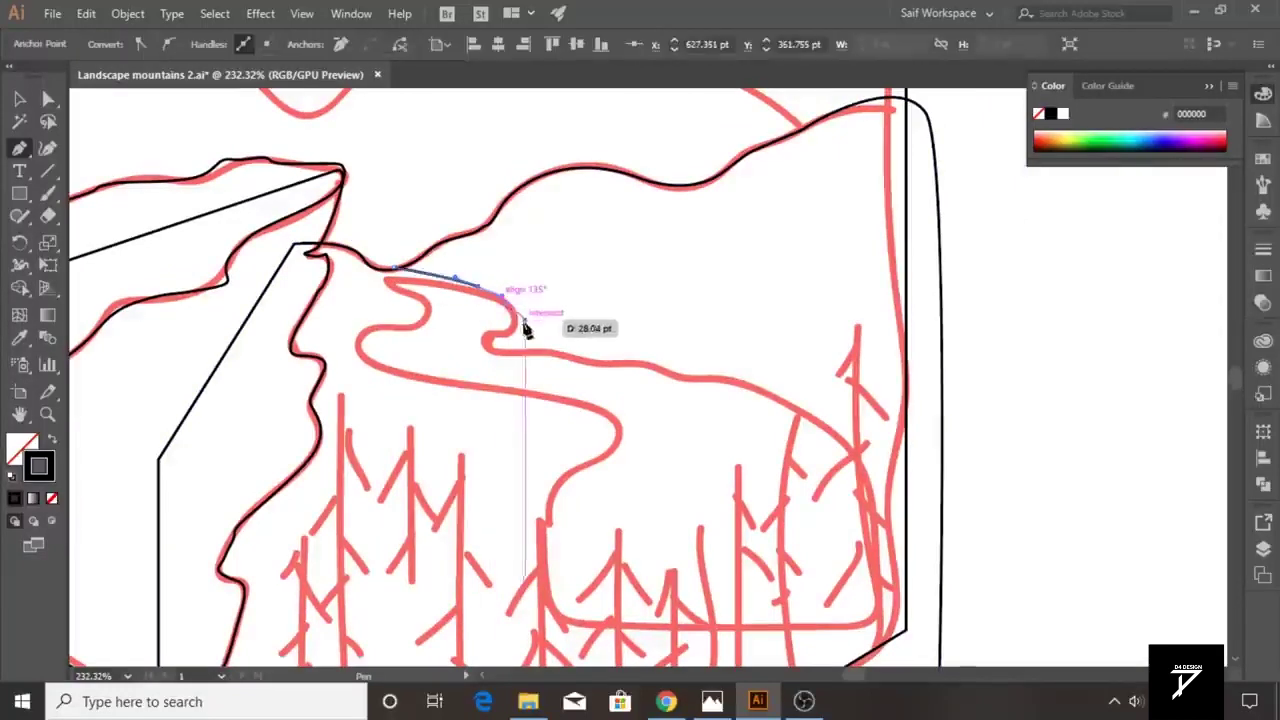
pyautogui.press('Escape')
pyautogui.moveTo(500, 352); pyautogui.dragTo(508, 338)
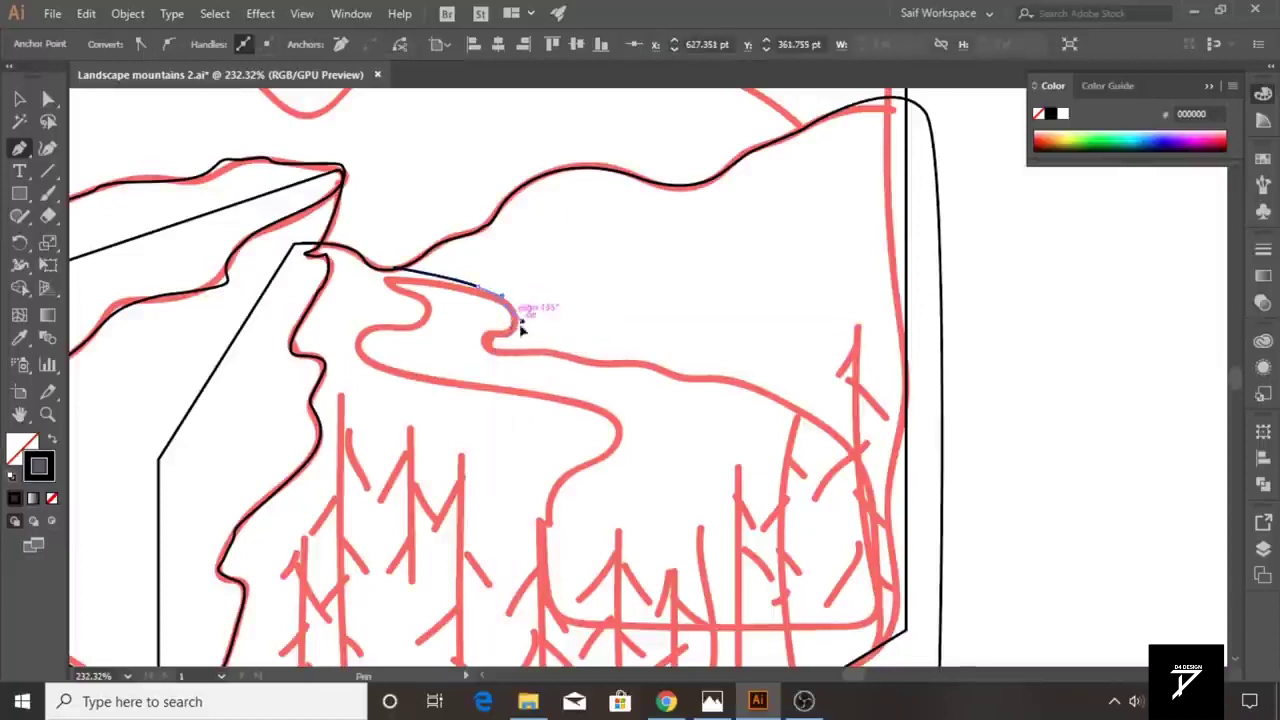
pyautogui.moveTo(521, 342); pyautogui.dragTo(489, 345)
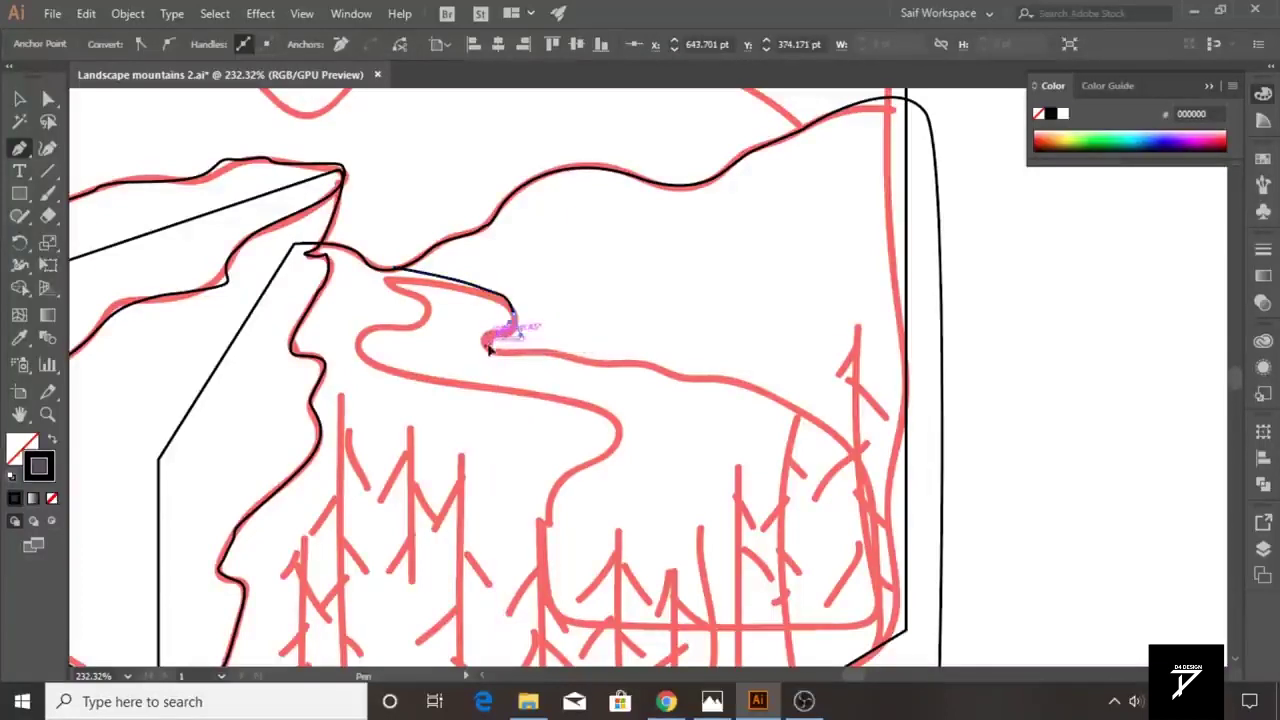
pyautogui.moveTo(484, 341)
pyautogui.mouseDown()
pyautogui.moveTo(486, 355)
pyautogui.moveTo(631, 376)
pyautogui.mouseUp()
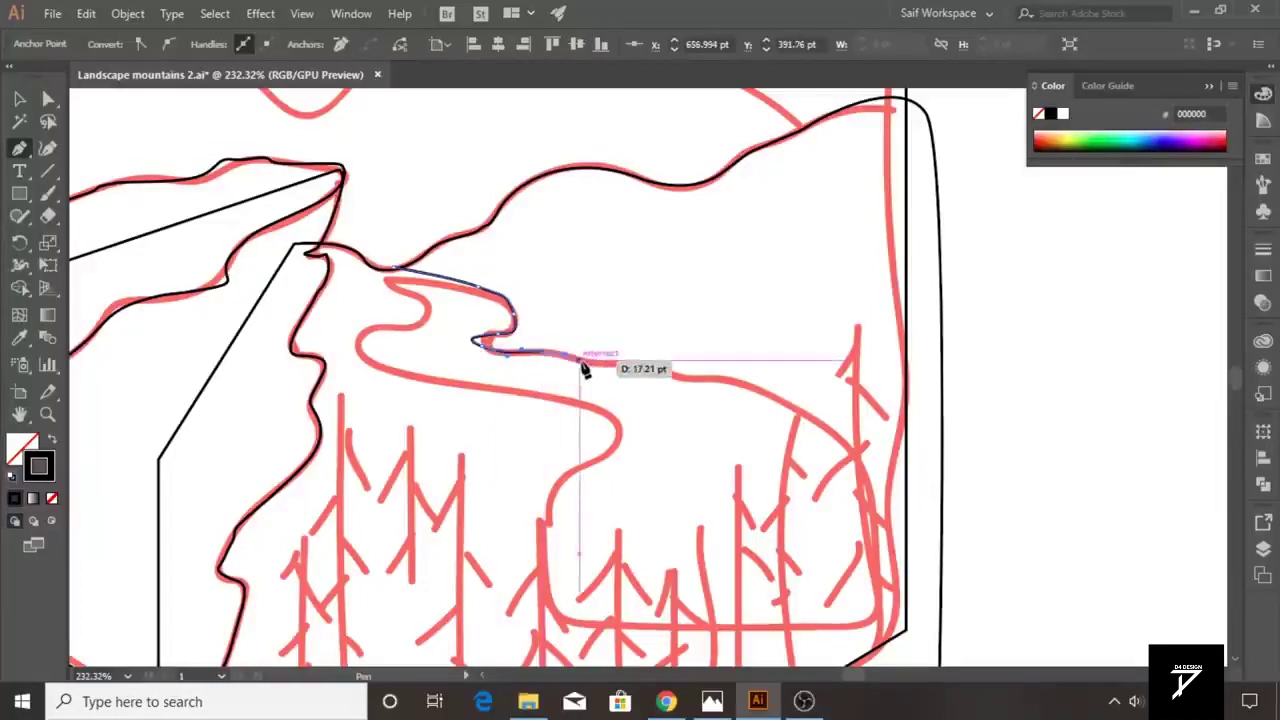
pyautogui.moveTo(770, 400); pyautogui.dragTo(840, 444)
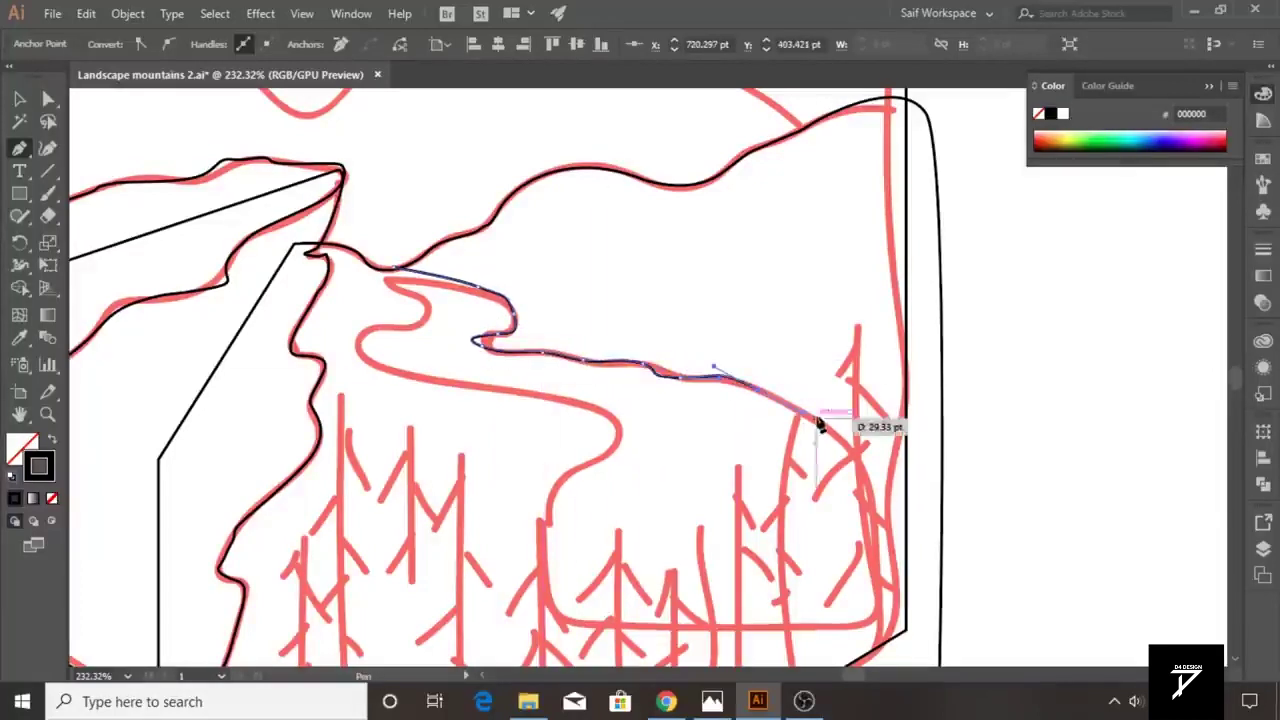
# - Redo the misplaced river anchor and curve the outline around the forest's right edge and base
pyautogui.hotkey('ctrl', 'z')
pyautogui.moveTo(716, 379); pyautogui.dragTo(789, 374)
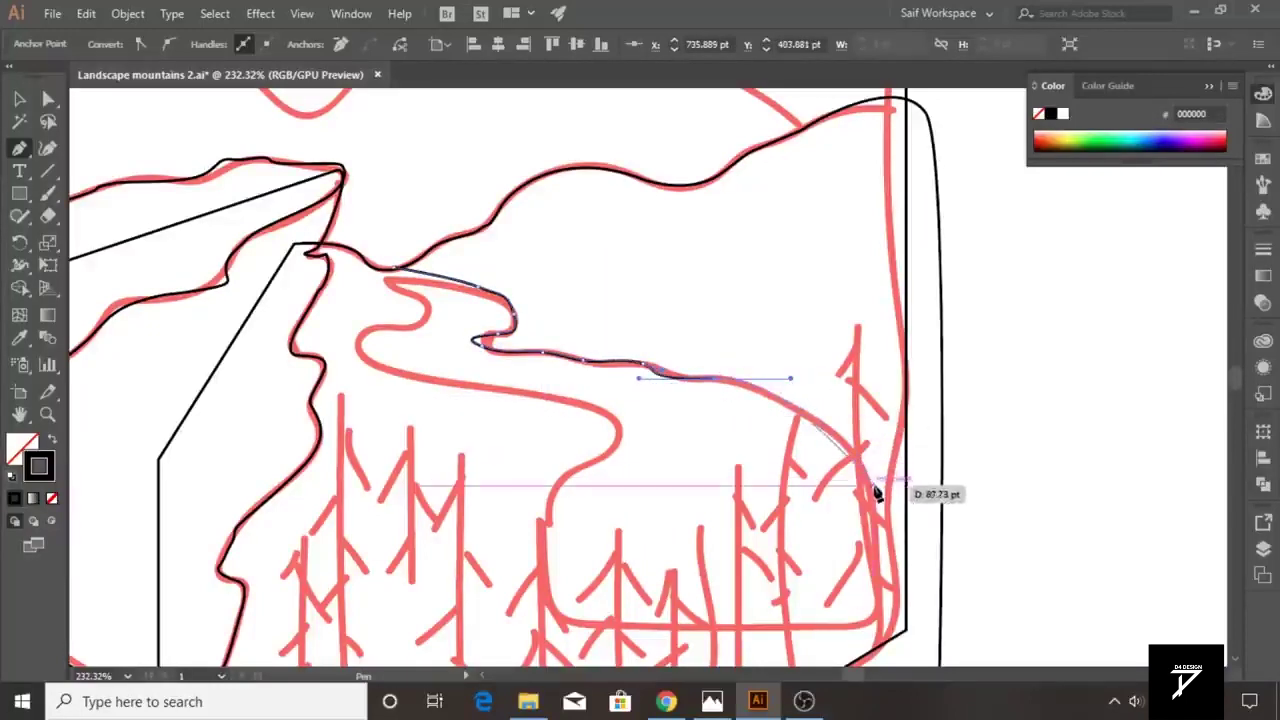
pyautogui.scroll(-3, 860, 450)
pyautogui.moveTo(838, 422); pyautogui.dragTo(837, 428)
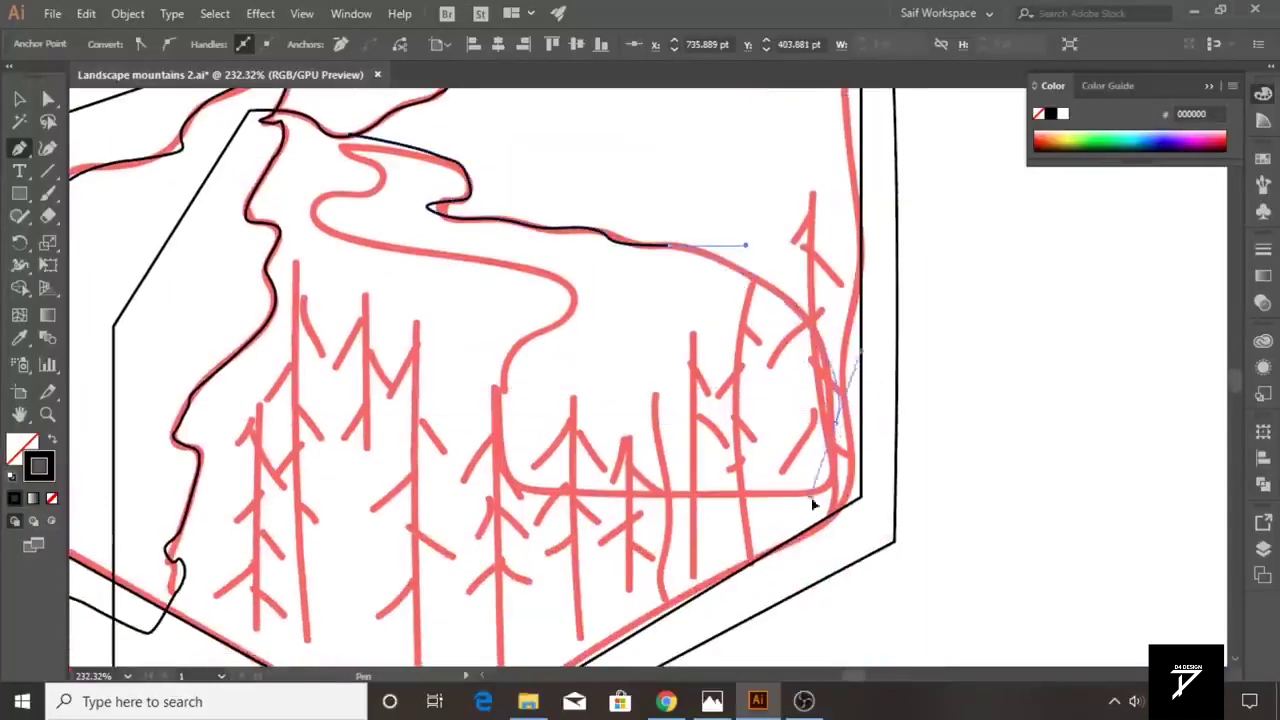
pyautogui.moveTo(842, 542)
pyautogui.mouseDown()
pyautogui.moveTo(816, 582)
pyautogui.moveTo(792, 586)
pyautogui.moveTo(766, 560)
pyautogui.mouseUp()
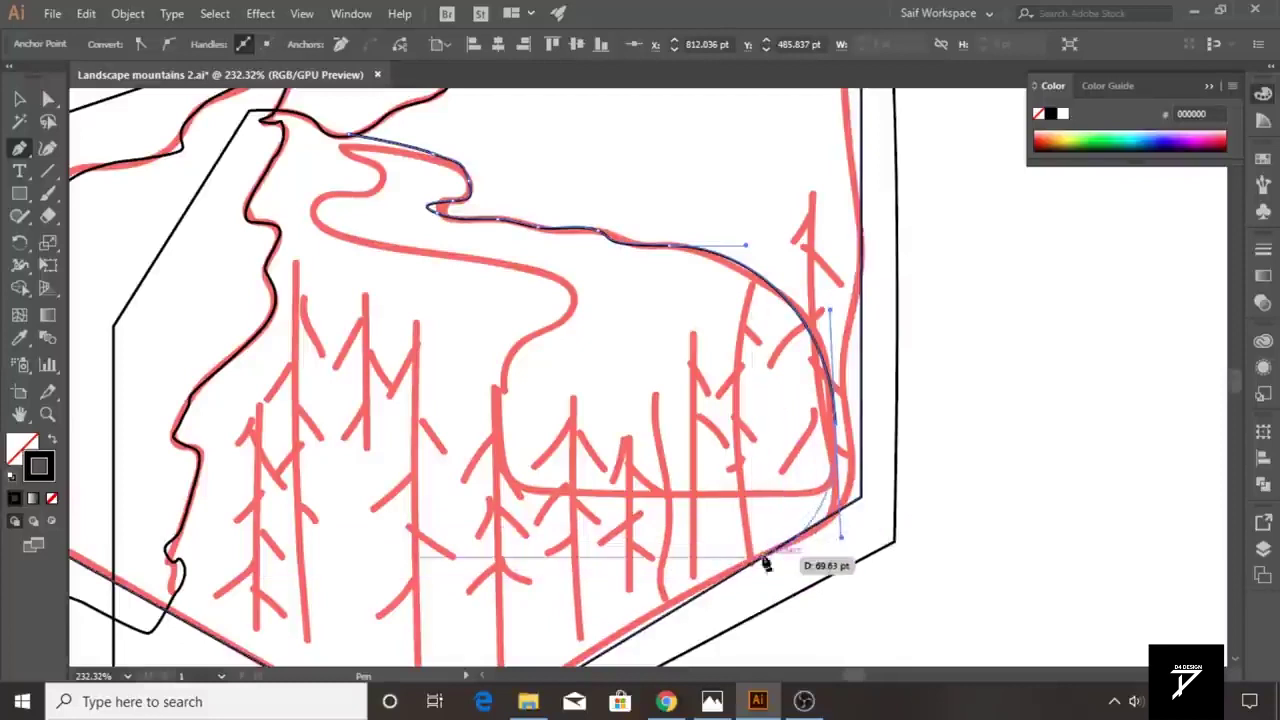
pyautogui.moveTo(535, 543); pyautogui.dragTo(506, 378)
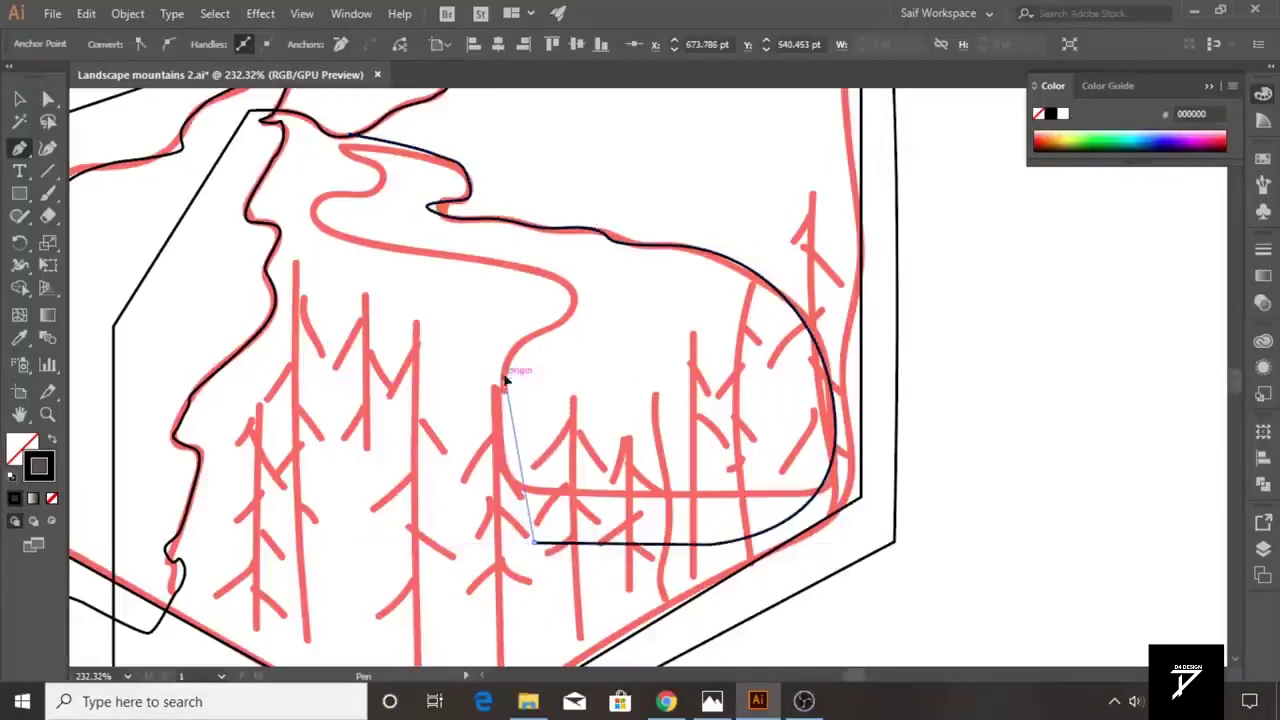
pyautogui.moveTo(506, 380); pyautogui.dragTo(559, 327)
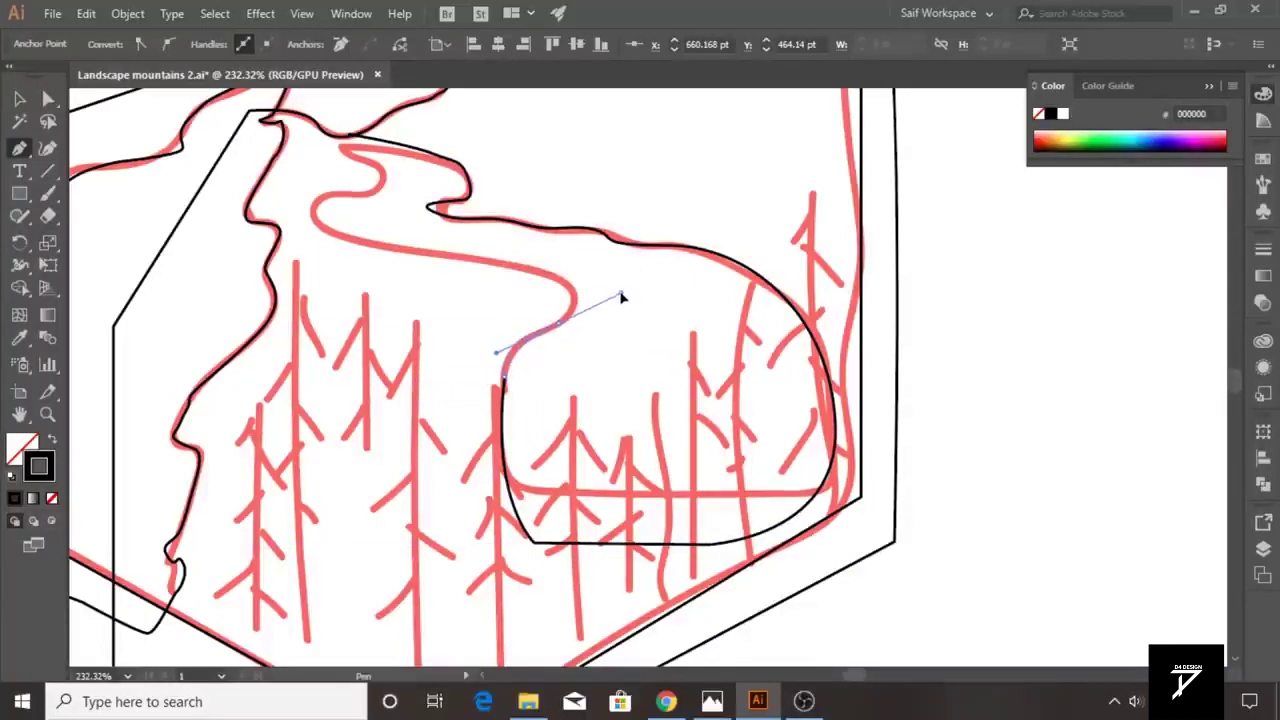
# - Trace the river's far bank back toward its source and close the outline
pyautogui.moveTo(498, 262); pyautogui.dragTo(507, 271)
pyautogui.hotkey('ctrl', 'z')
pyautogui.moveTo(521, 276); pyautogui.dragTo(525, 272)
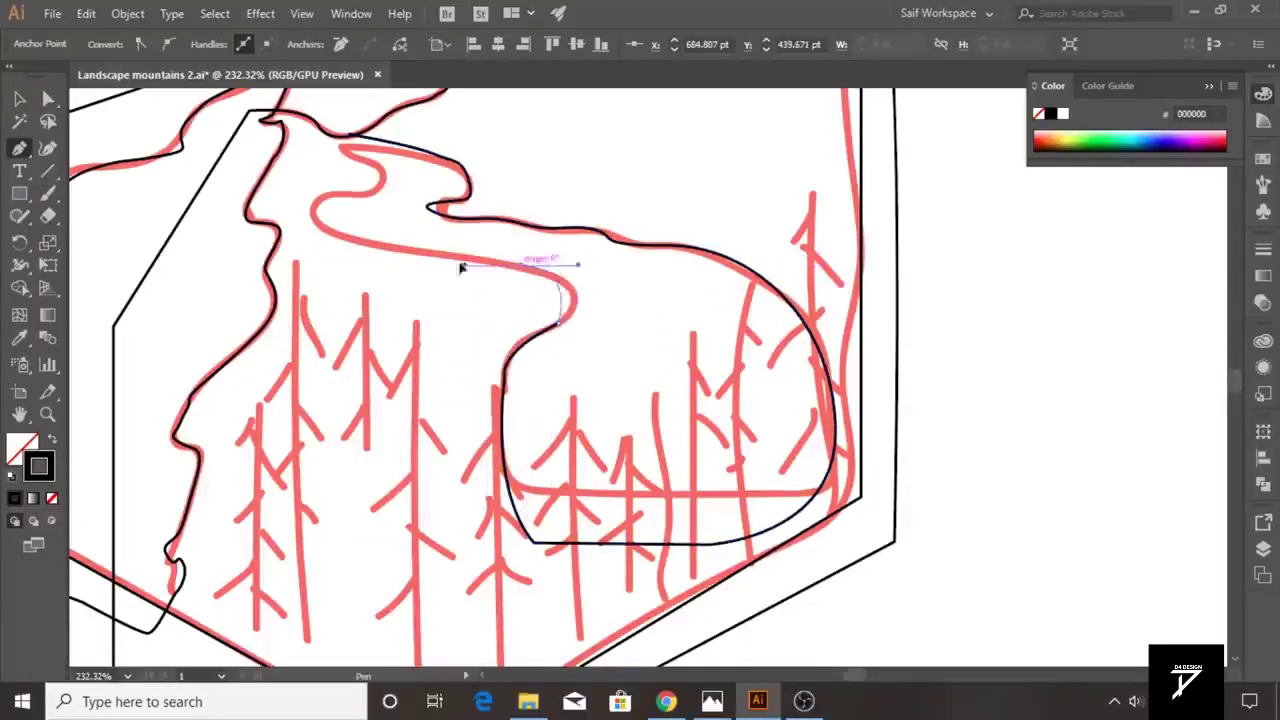
pyautogui.click(521, 266)
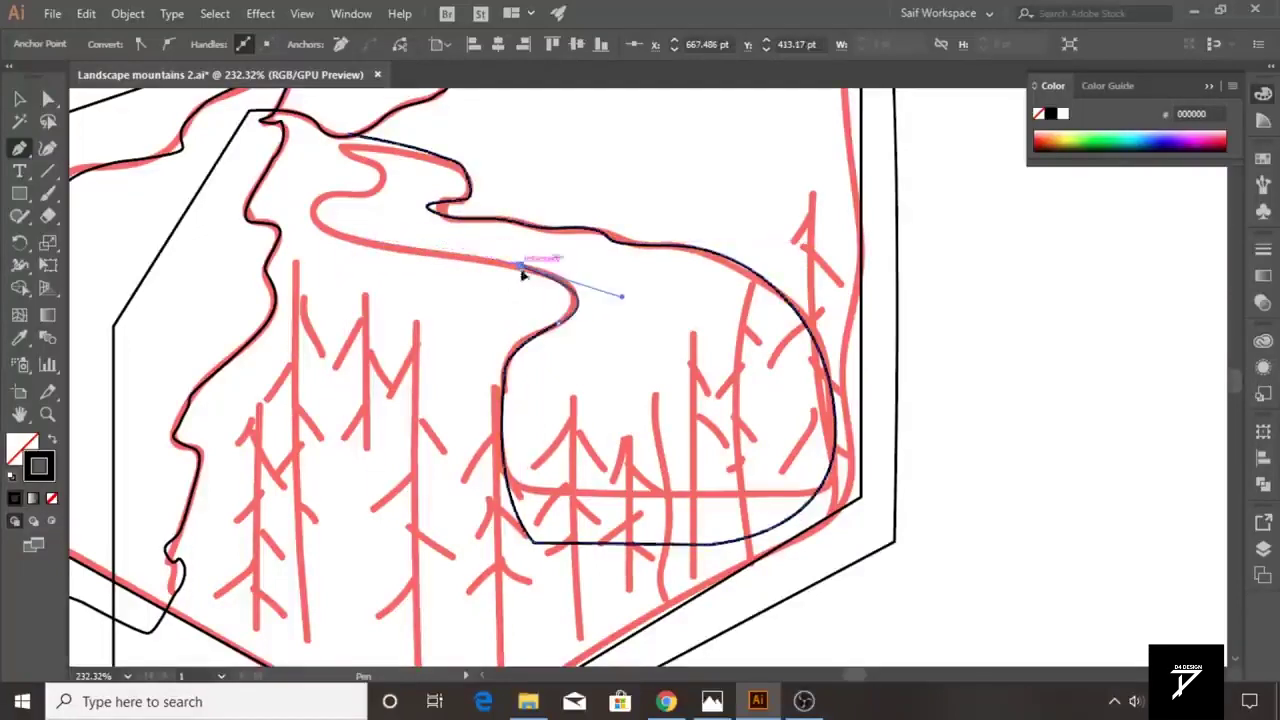
pyautogui.moveTo(360, 242)
pyautogui.mouseDown()
pyautogui.moveTo(332, 332)
pyautogui.moveTo(278, 298)
pyautogui.moveTo(351, 277)
pyautogui.moveTo(273, 235)
pyautogui.moveTo(312, 228)
pyautogui.mouseUp()
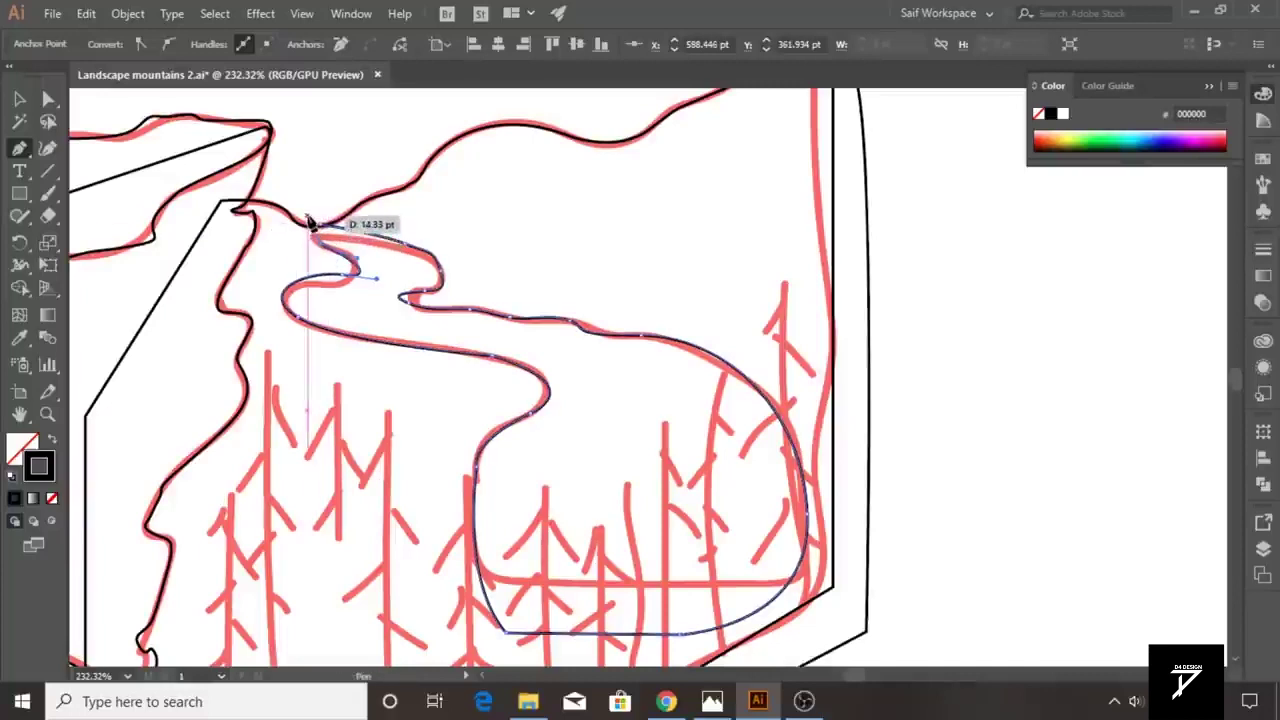
pyautogui.moveTo(320, 228); pyautogui.dragTo(350, 245)
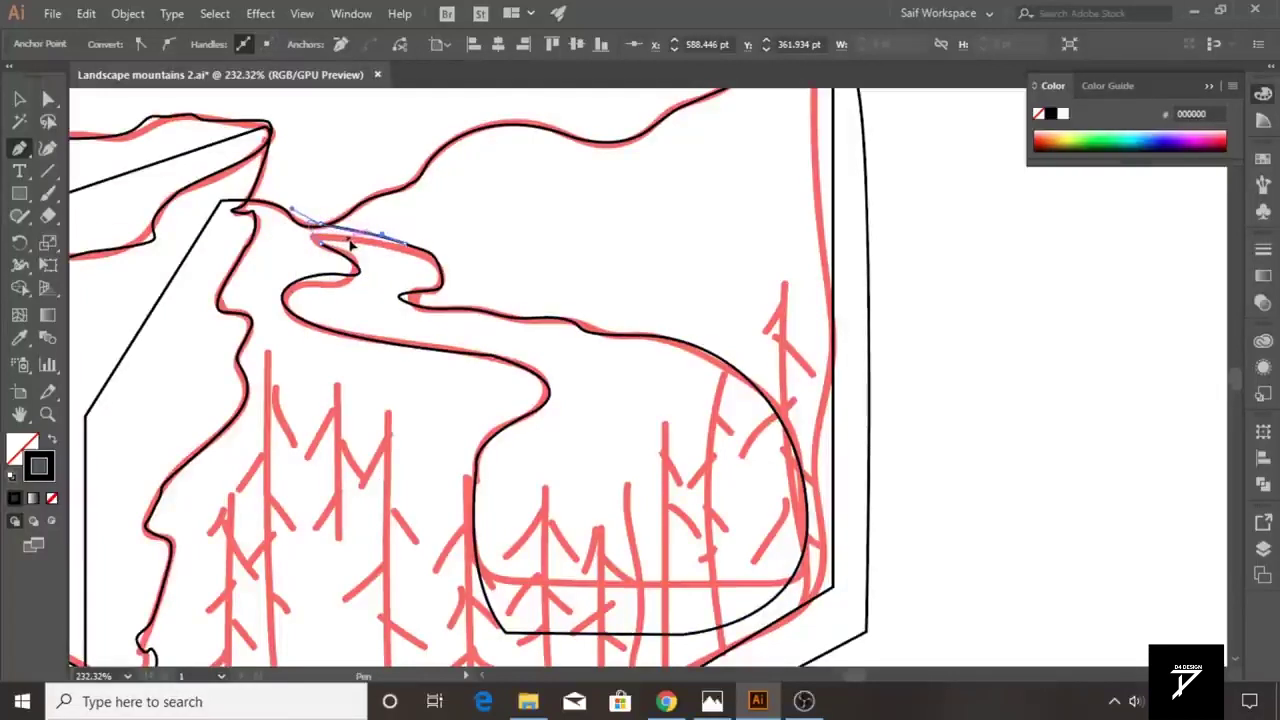
# - Trace a ridge outline from the badge's left edge across to the right mountain
pyautogui.scroll(5, 223, 414)
pyautogui.moveTo(223, 414); pyautogui.dragTo(496, 342)
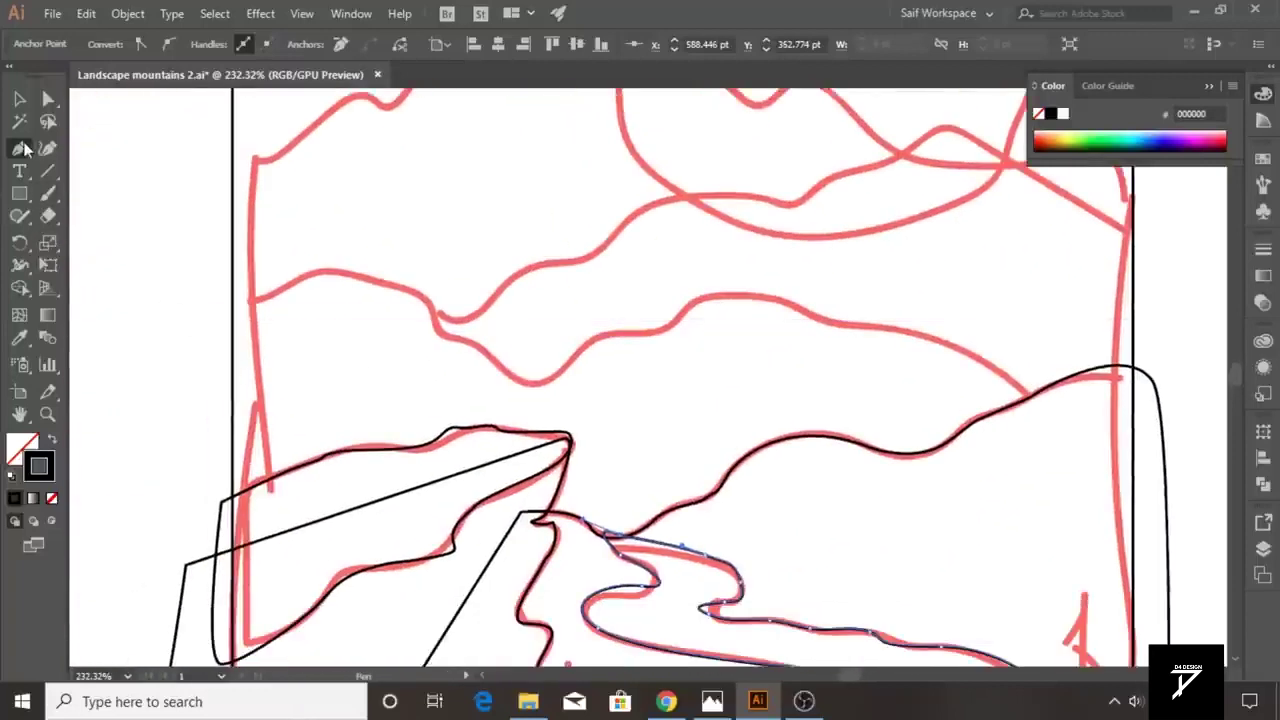
pyautogui.moveTo(238, 303); pyautogui.dragTo(265, 302)
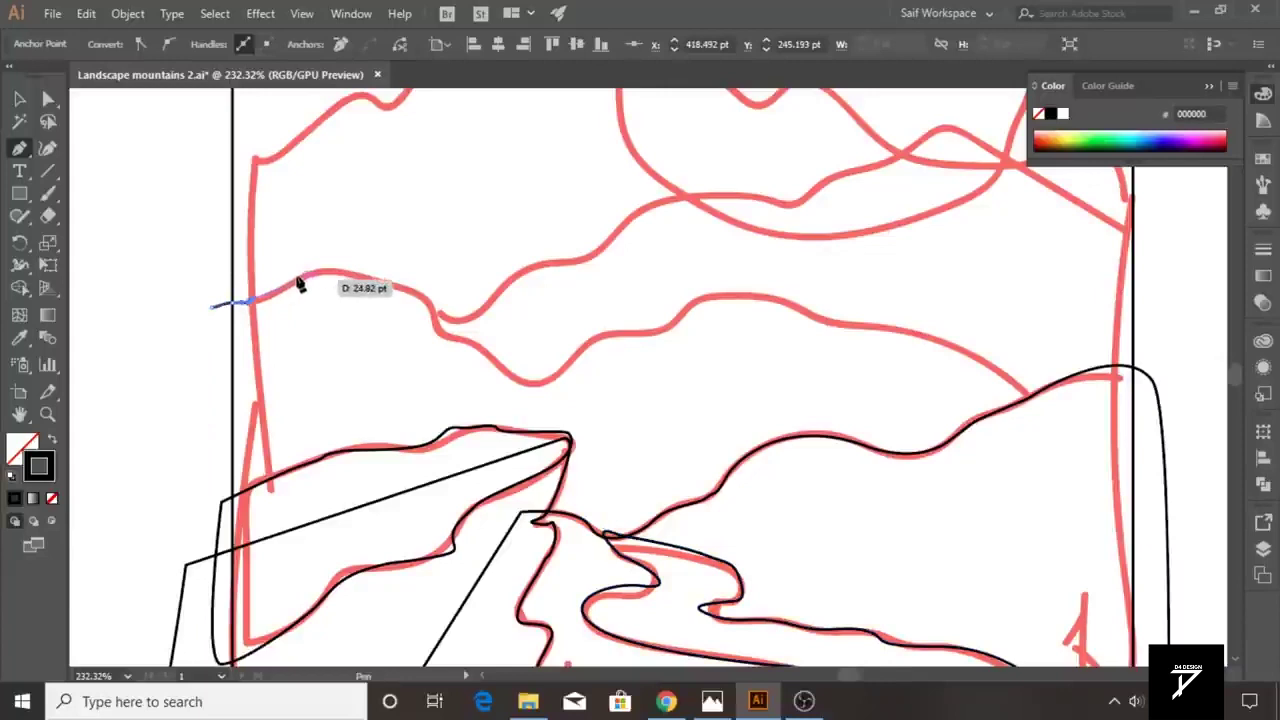
pyautogui.moveTo(434, 322)
pyautogui.mouseDown()
pyautogui.moveTo(525, 390)
pyautogui.moveTo(586, 346)
pyautogui.moveTo(648, 330)
pyautogui.moveTo(660, 340)
pyautogui.mouseUp()
pyautogui.click(710, 291)
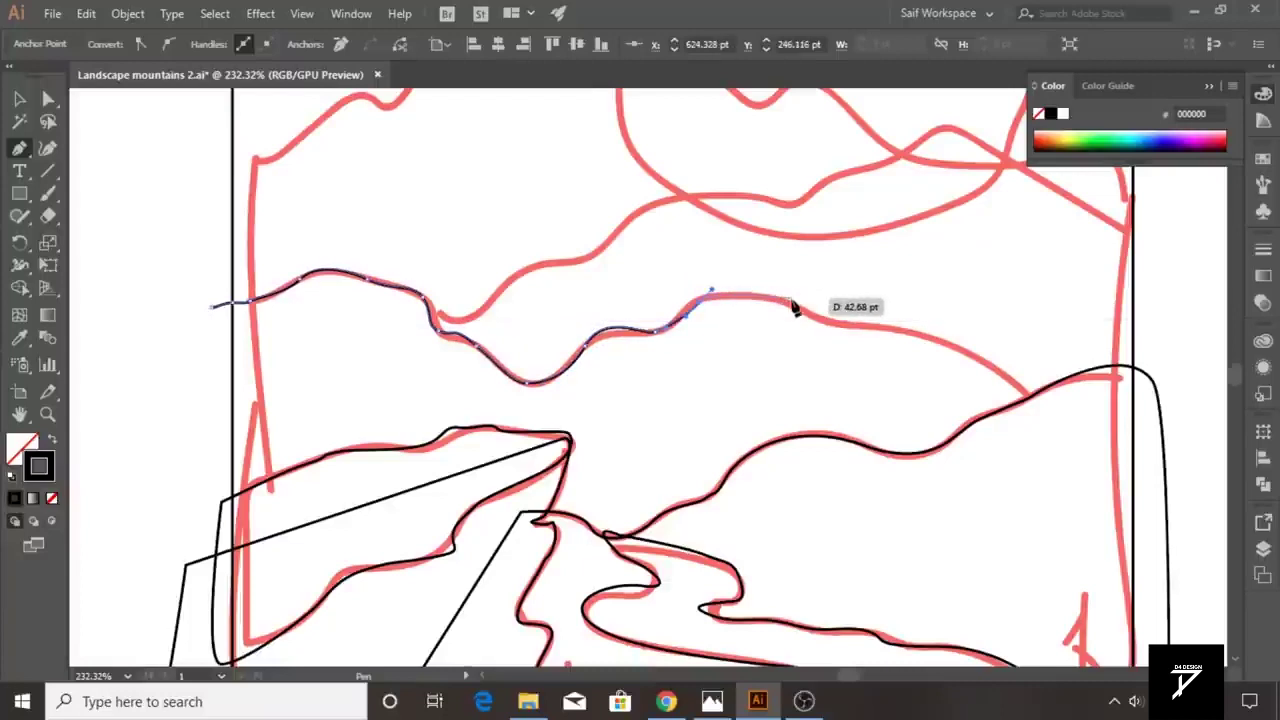
pyautogui.moveTo(826, 323); pyautogui.dragTo(888, 352)
pyautogui.moveTo(957, 353)
pyautogui.mouseDown()
pyautogui.moveTo(894, 337)
pyautogui.moveTo(980, 370)
pyautogui.mouseUp()
pyautogui.click(829, 323)
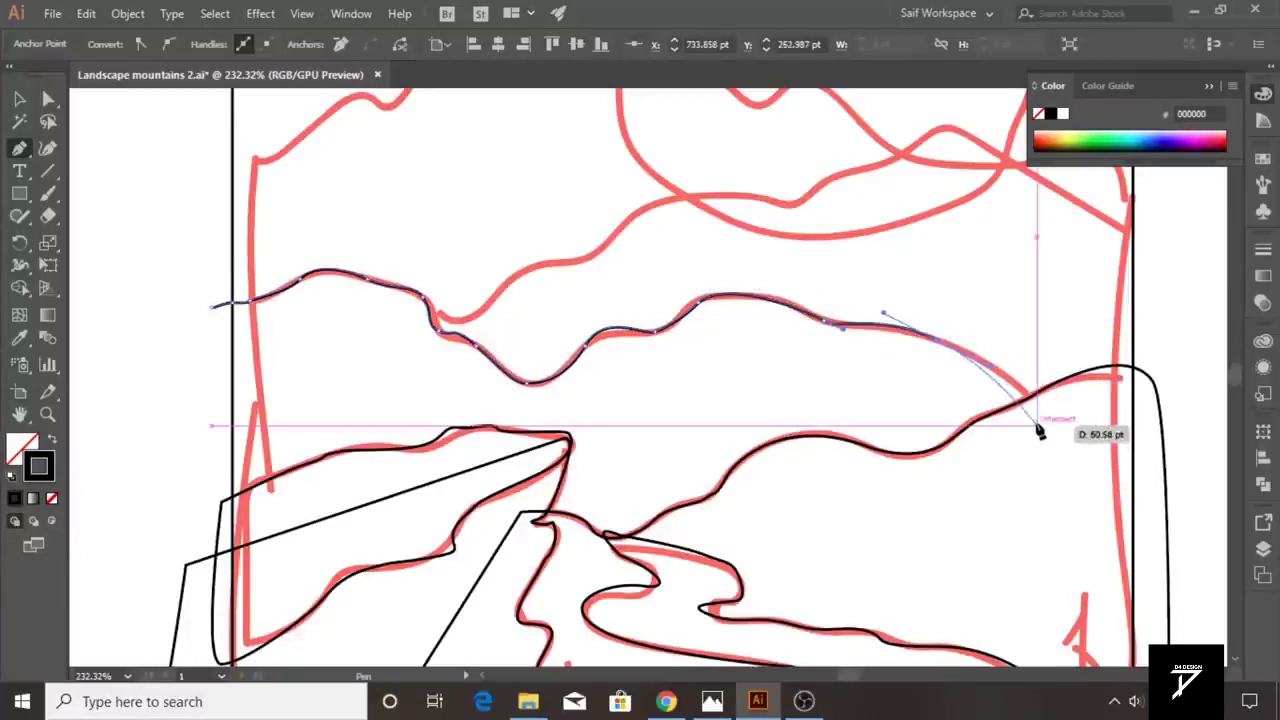
pyautogui.moveTo(1050, 407)
pyautogui.mouseDown()
pyautogui.moveTo(957, 514)
pyautogui.moveTo(799, 326)
pyautogui.mouseUp()
# - Close the ridge shape down the right side and across the lower left
pyautogui.click(729, 503)
pyautogui.click(308, 478)
pyautogui.moveTo(274, 474); pyautogui.dragTo(397, 548)
pyautogui.click(216, 562)
pyautogui.click(221, 155)
# - Start tracing the middle hill ridge, curving up to the right
pyautogui.moveTo(259, 103); pyautogui.dragTo(128, 318)
pyautogui.moveTo(284, 397); pyautogui.dragTo(389, 354)
pyautogui.click(392, 330)
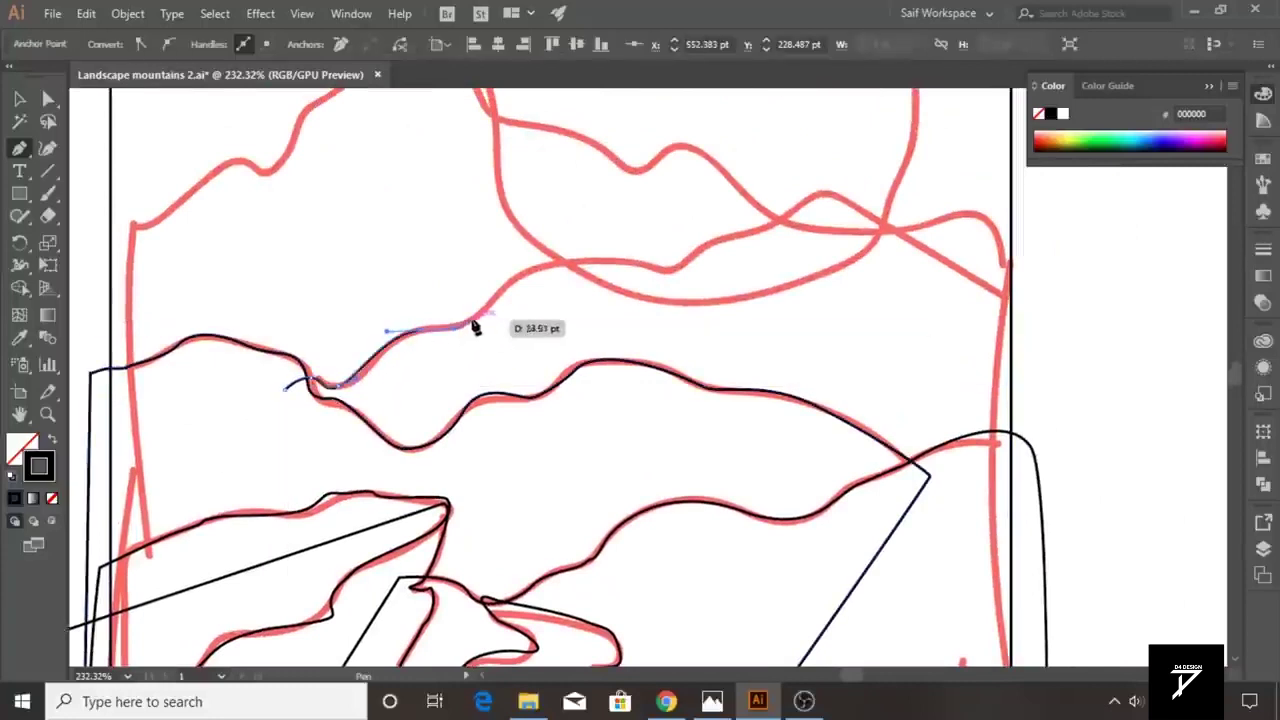
pyautogui.moveTo(507, 288); pyautogui.dragTo(517, 260)
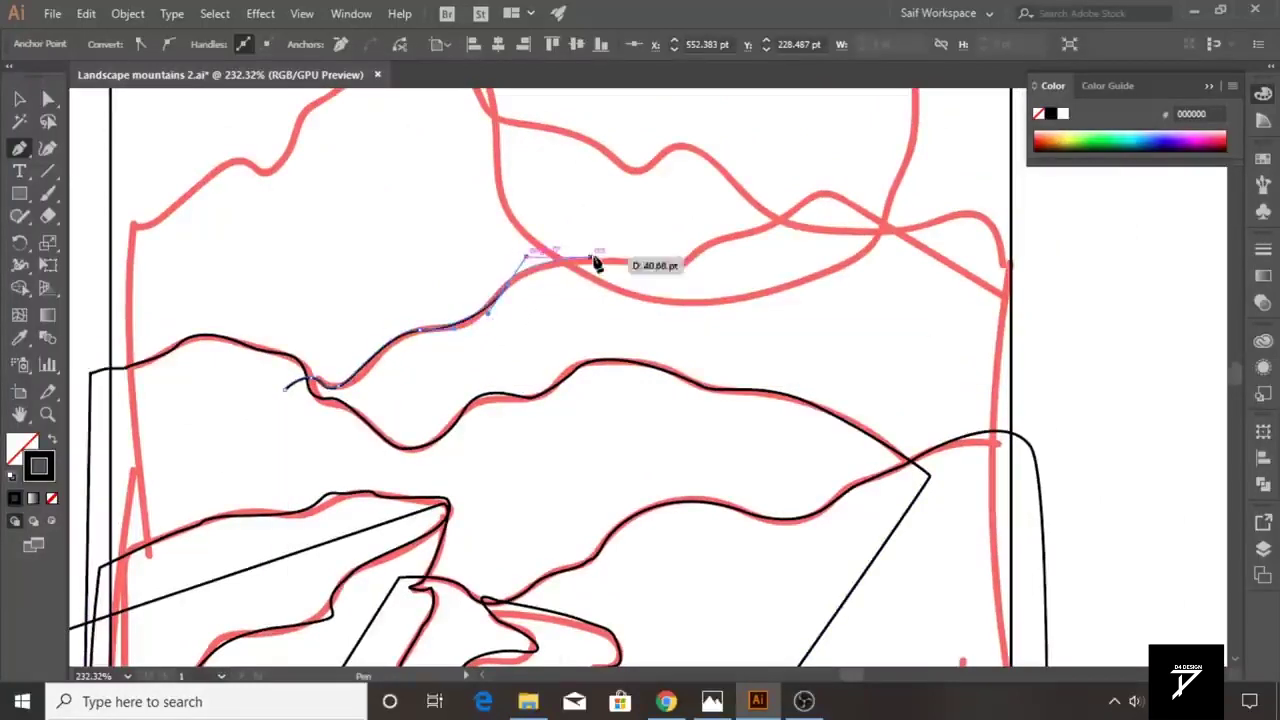
pyautogui.moveTo(662, 274); pyautogui.dragTo(712, 245)
pyautogui.click(768, 216)
pyautogui.moveTo(771, 214)
pyautogui.mouseDown()
pyautogui.moveTo(649, 371)
pyautogui.moveTo(680, 312)
pyautogui.mouseUp()
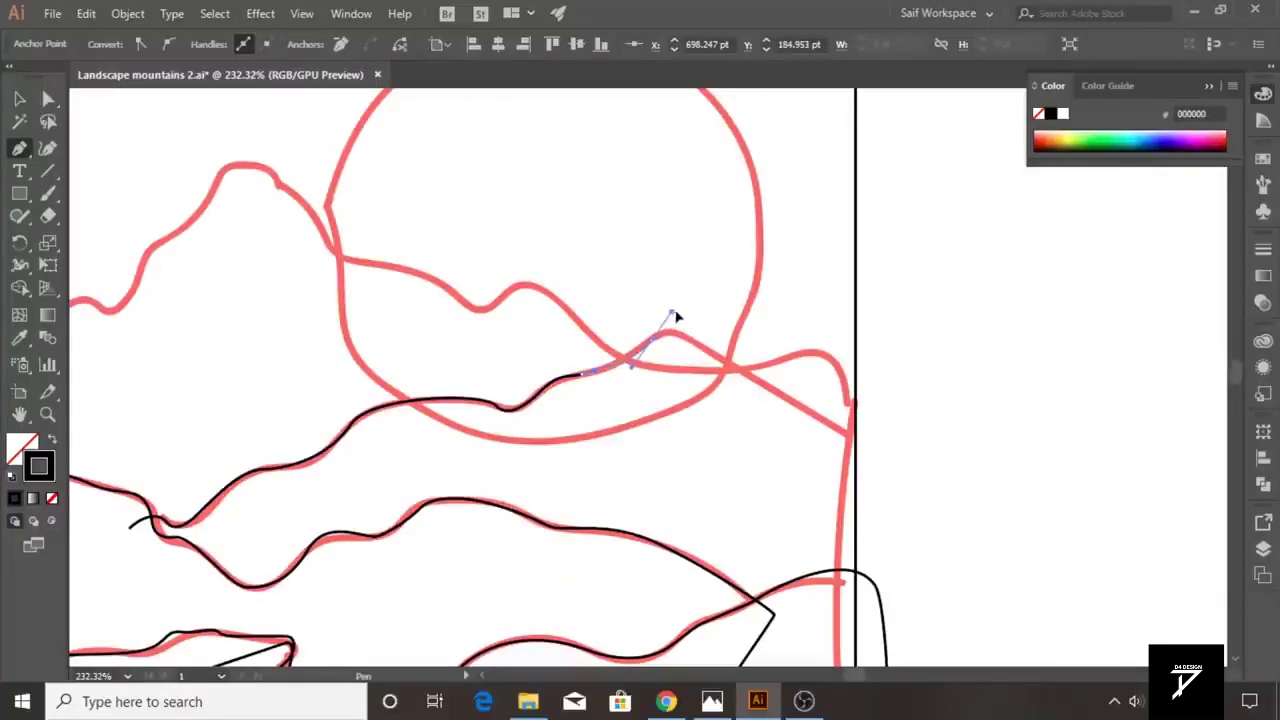
# - Finish the middle hill outline down the right edge and close it
pyautogui.click(880, 449)
pyautogui.moveTo(906, 560); pyautogui.dragTo(886, 177)
pyautogui.moveTo(403, 350); pyautogui.dragTo(873, 403)
pyautogui.click(533, 403)
pyautogui.click(578, 200)
# - Trace the back mountain outline up its left slope and along the peaks
pyautogui.moveTo(575, 113); pyautogui.dragTo(329, 386)
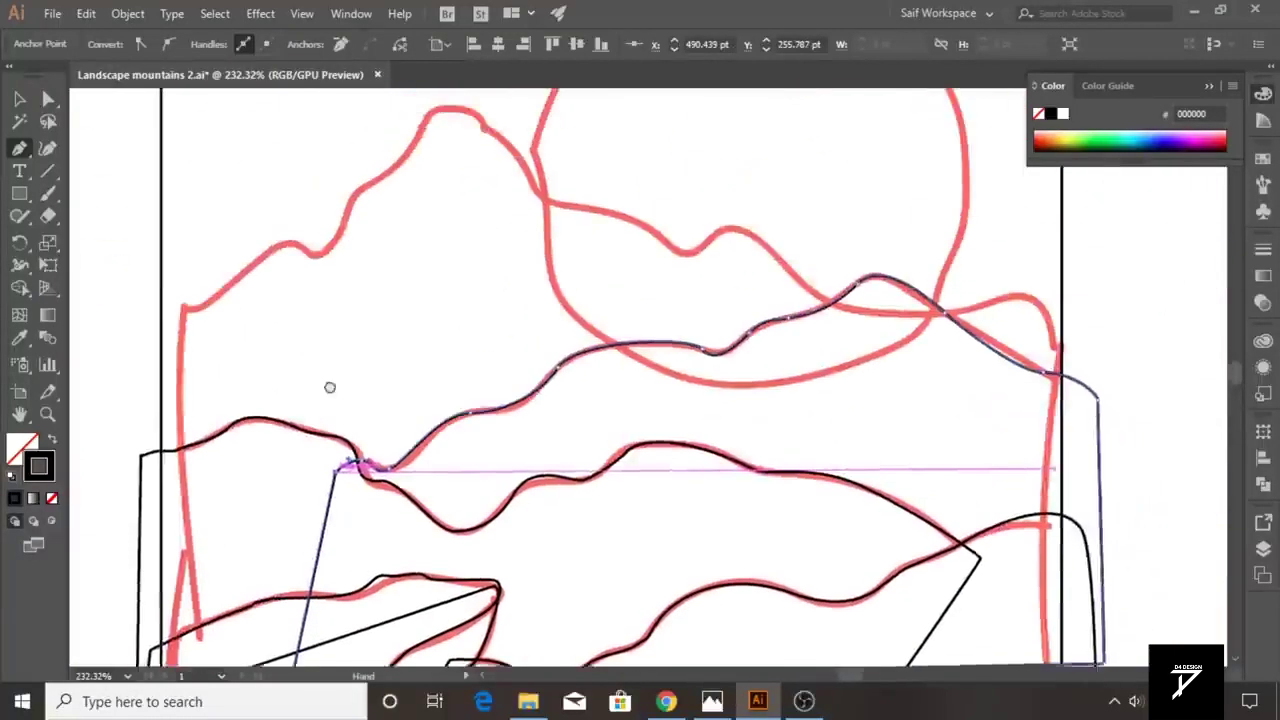
pyautogui.moveTo(121, 346); pyautogui.dragTo(172, 340)
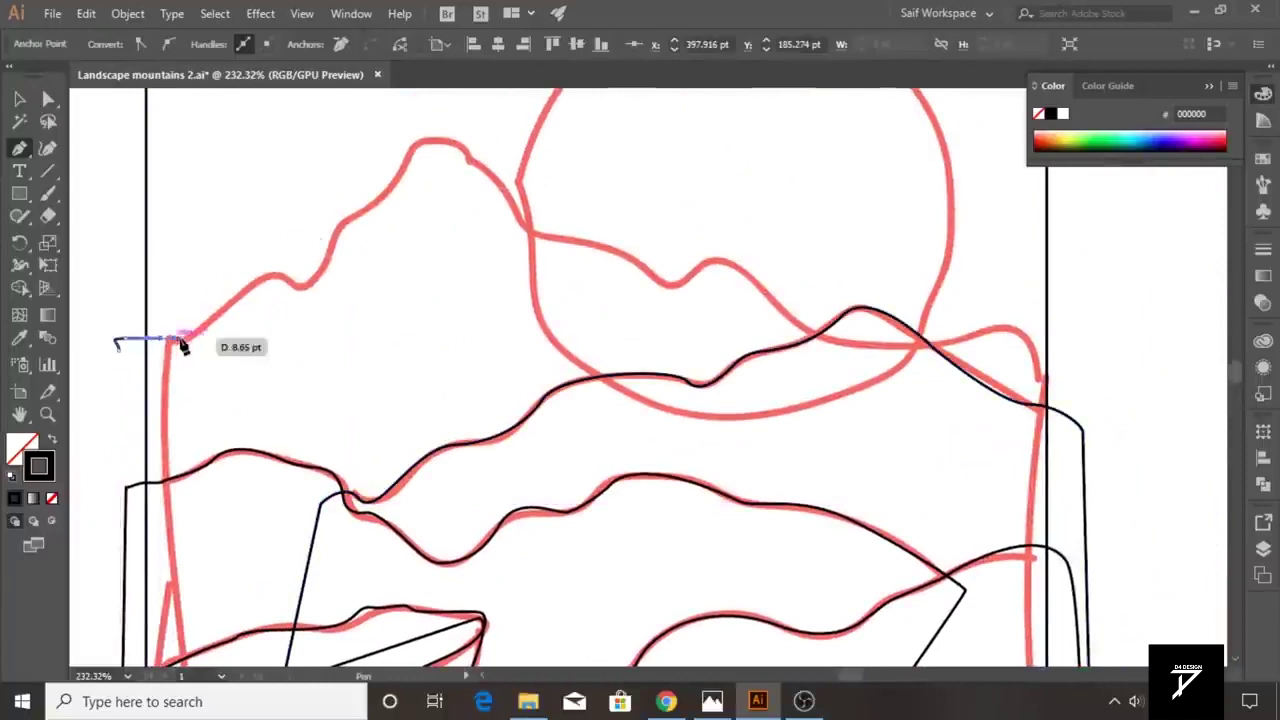
pyautogui.moveTo(252, 288); pyautogui.dragTo(296, 236)
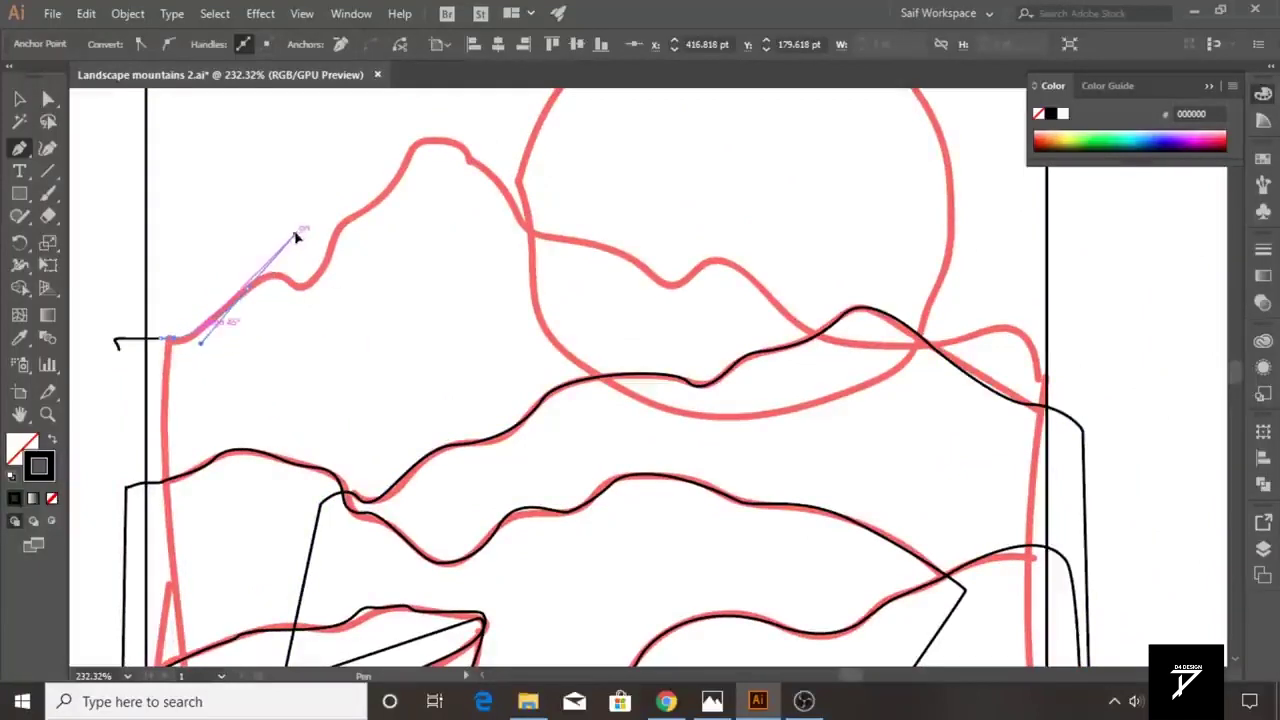
pyautogui.moveTo(250, 288)
pyautogui.mouseDown()
pyautogui.moveTo(305, 305)
pyautogui.moveTo(343, 229)
pyautogui.moveTo(400, 193)
pyautogui.mouseUp()
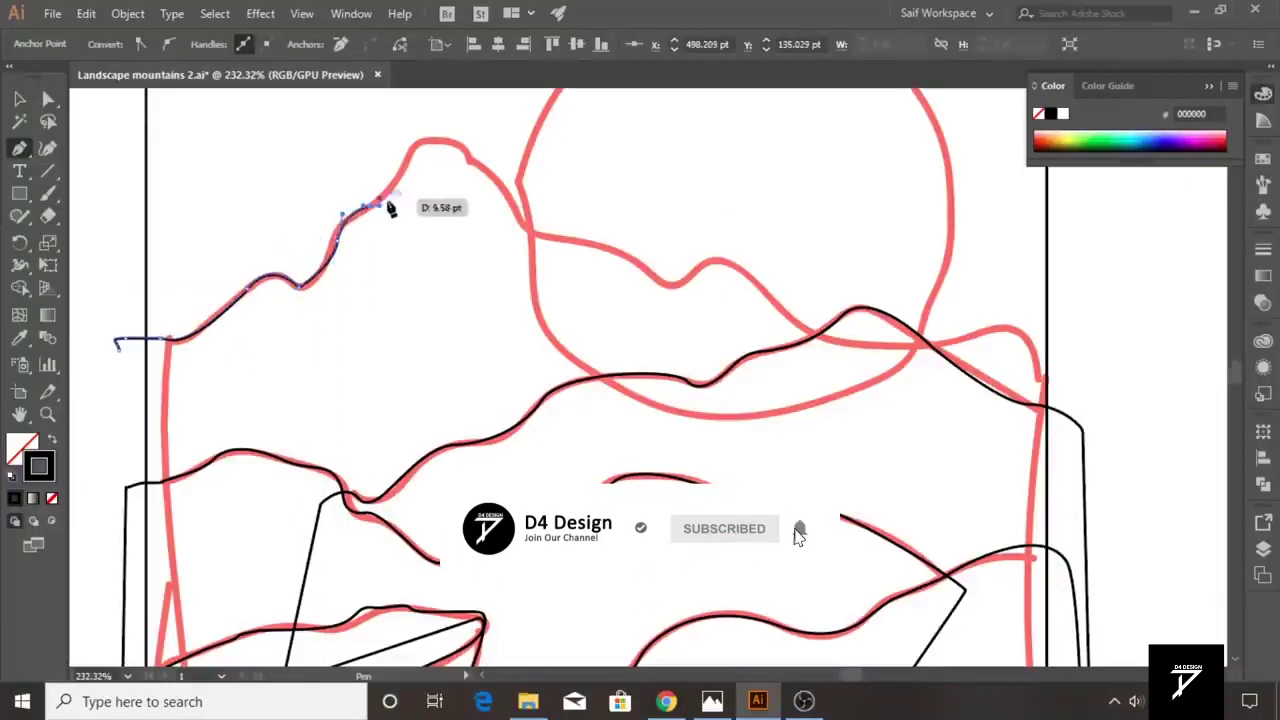
pyautogui.moveTo(412, 149)
pyautogui.mouseDown()
pyautogui.moveTo(445, 135)
pyautogui.moveTo(490, 192)
pyautogui.moveTo(477, 166)
pyautogui.moveTo(507, 190)
pyautogui.moveTo(528, 260)
pyautogui.moveTo(587, 250)
pyautogui.moveTo(694, 280)
pyautogui.moveTo(740, 266)
pyautogui.moveTo(790, 330)
pyautogui.moveTo(1065, 362)
pyautogui.moveTo(1114, 443)
pyautogui.moveTo(695, 388)
pyautogui.moveTo(400, 414)
pyautogui.moveTo(390, 185)
pyautogui.mouseUp()
pyautogui.scroll(-3, 1117, 526)
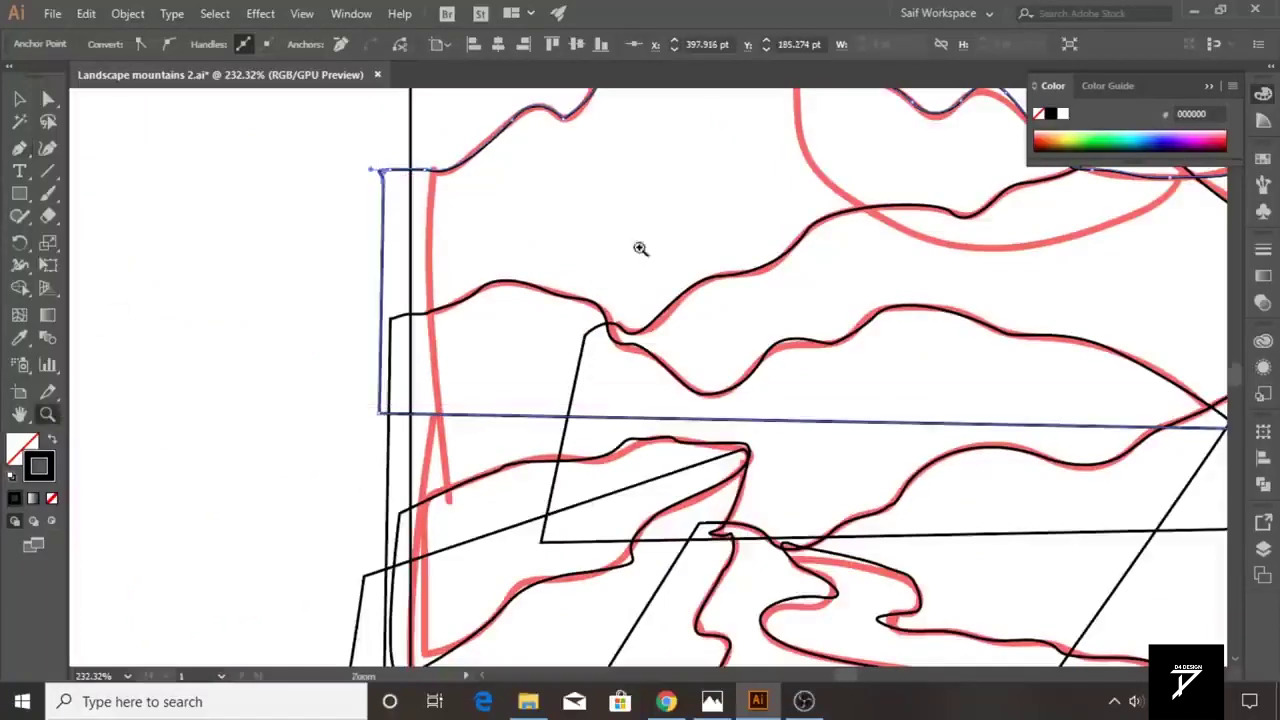
pyautogui.scroll(-5, 640, 249)
# - Draw a 182.99 pt circle with the Ellipse tool tracing the red sun sketch
pyautogui.scroll(2, 495, 274)
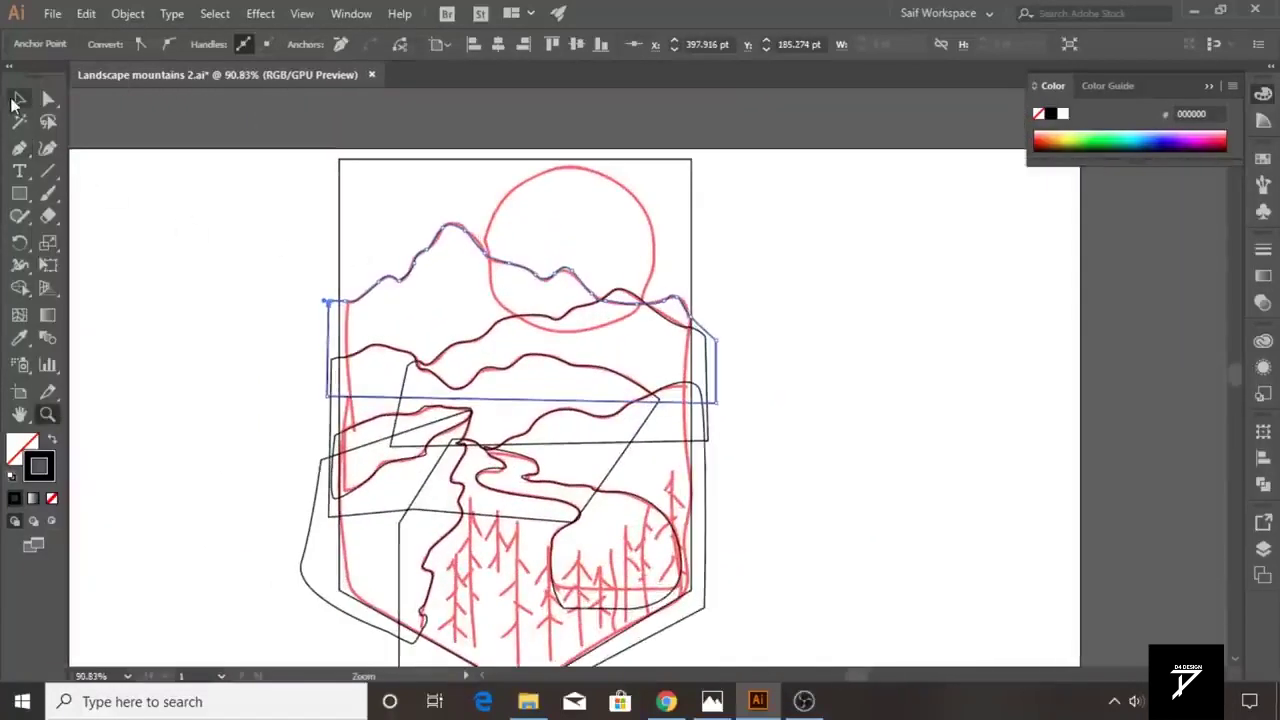
pyautogui.click(19, 193)
pyautogui.moveTo(19, 193); pyautogui.dragTo(85, 234)
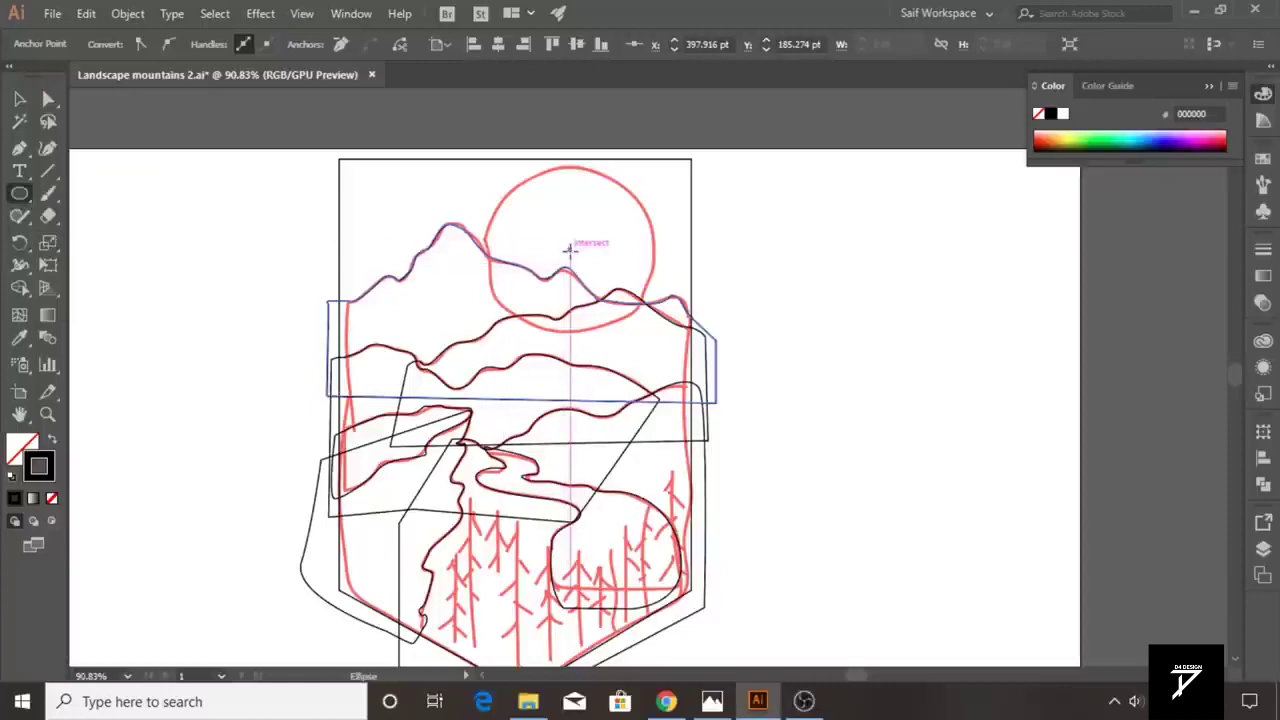
pyautogui.moveTo(569, 248); pyautogui.dragTo(652, 330)
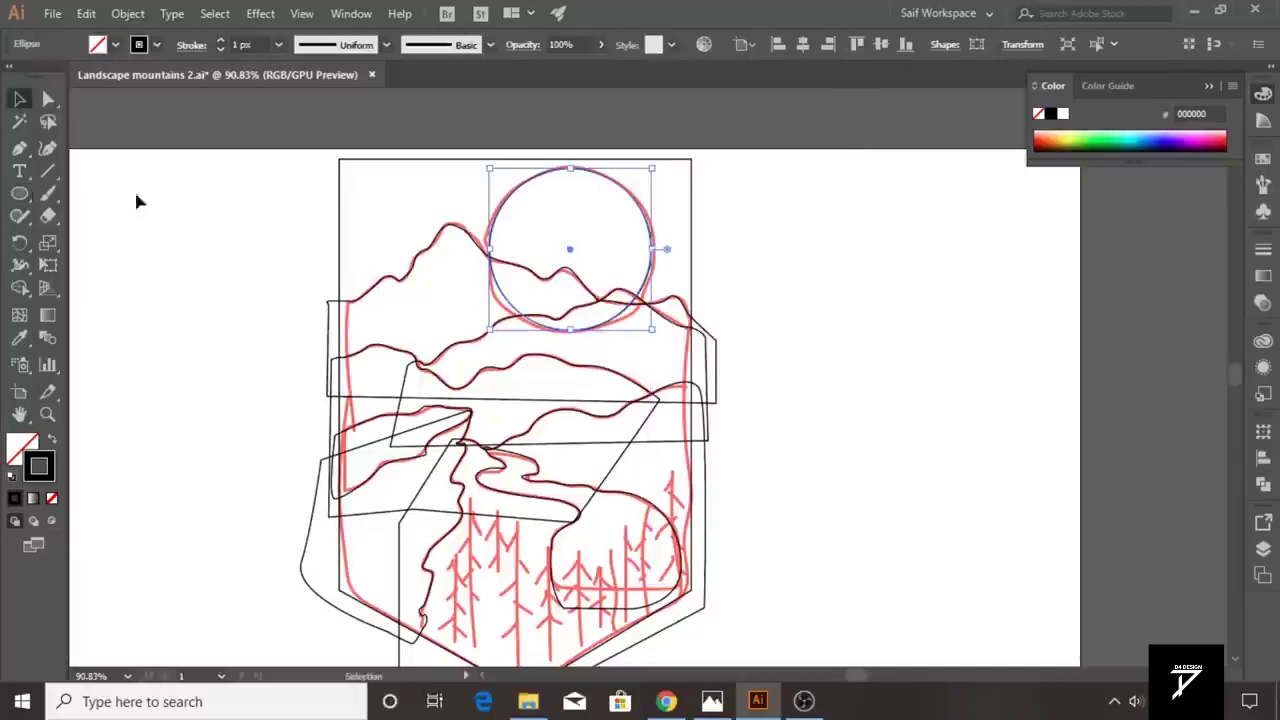
pyautogui.click(185, 223)
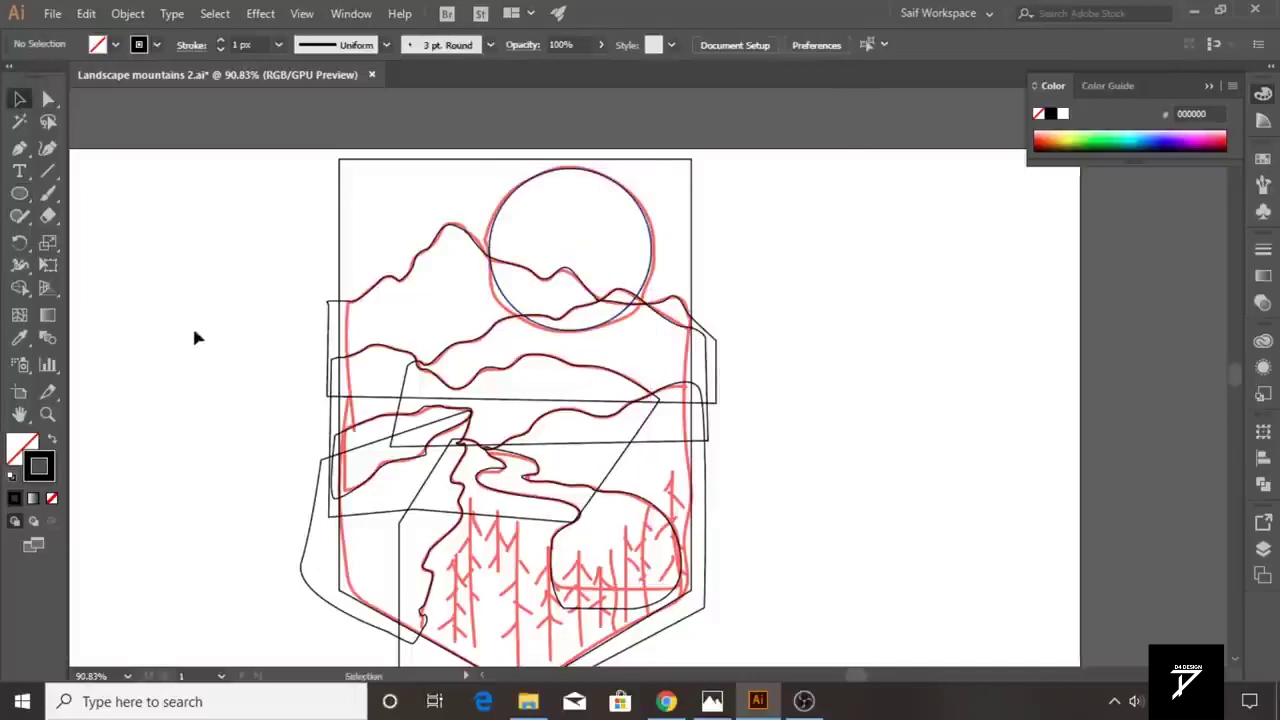
pyautogui.click(47, 414)
pyautogui.keyDown('alt'); pyautogui.click(230, 379); pyautogui.keyUp('alt')
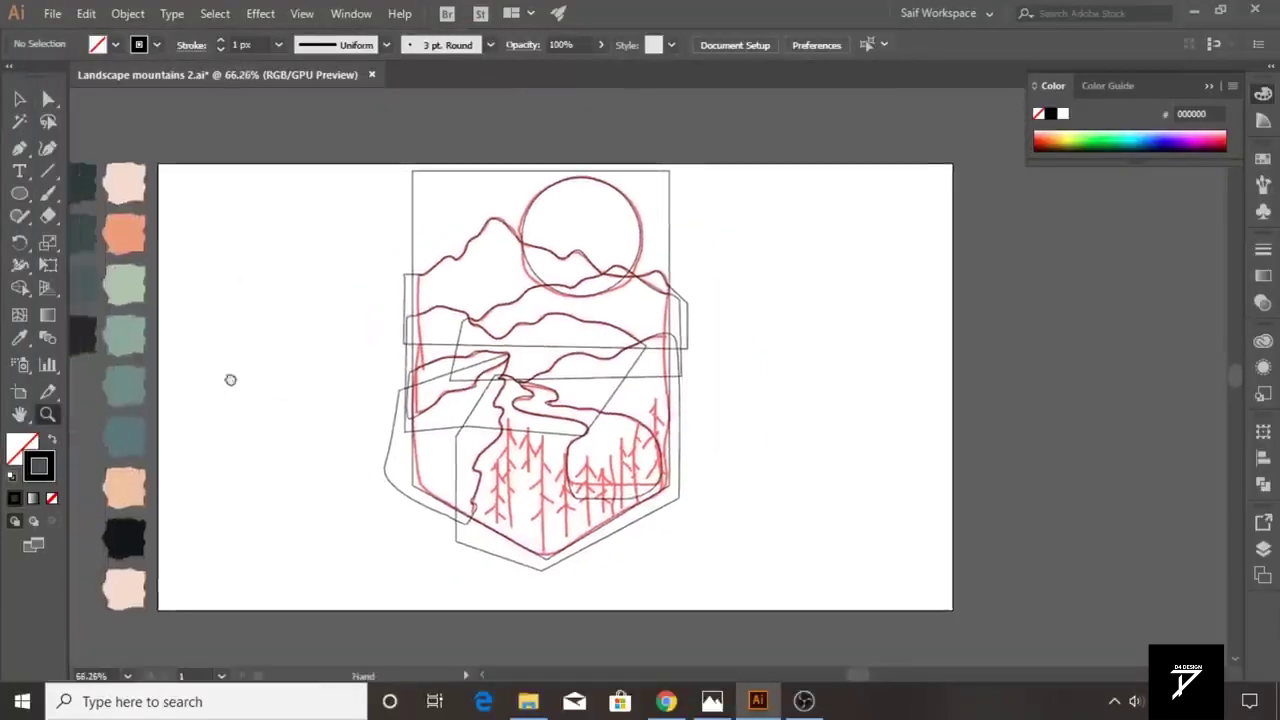
pyautogui.moveTo(230, 379)
pyautogui.mouseDown()
pyautogui.moveTo(263, 391)
pyautogui.moveTo(266, 366)
pyautogui.mouseUp()
pyautogui.press('v')
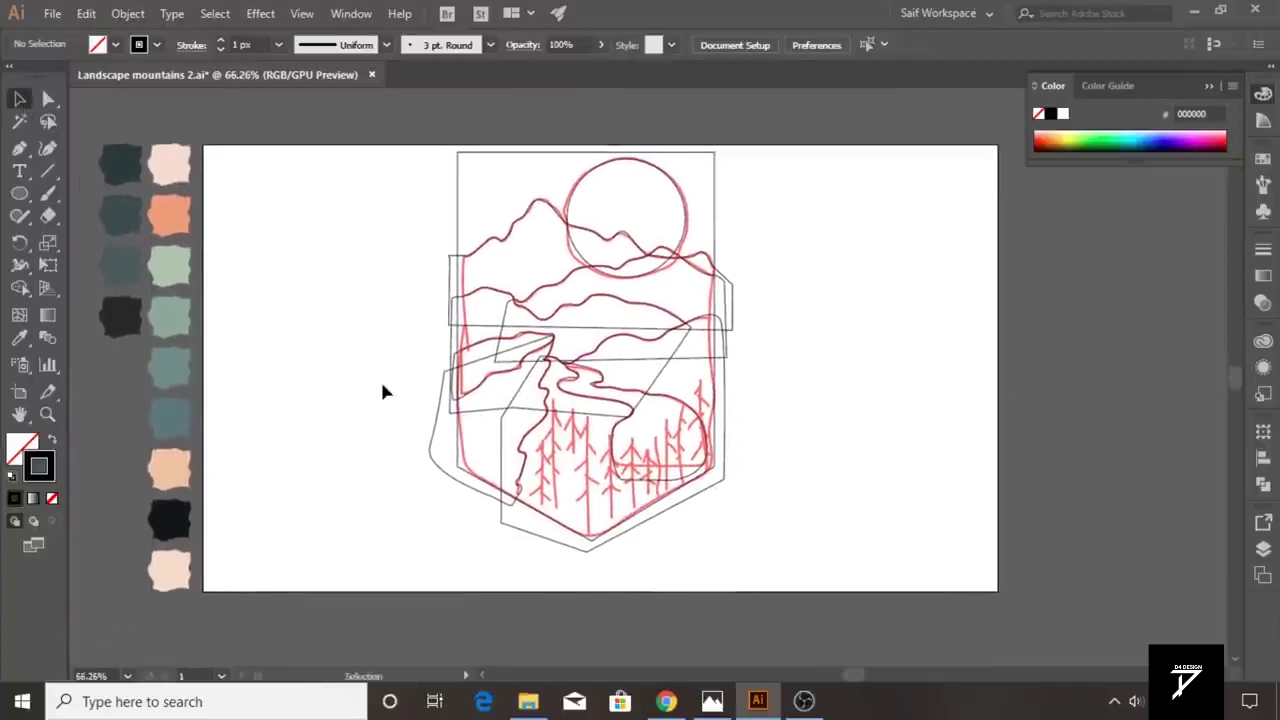
# - Fill the cliff top light pink and the cliff face black, keeping the pink top in front
pyautogui.moveTo(455, 365); pyautogui.dragTo(95, 369)
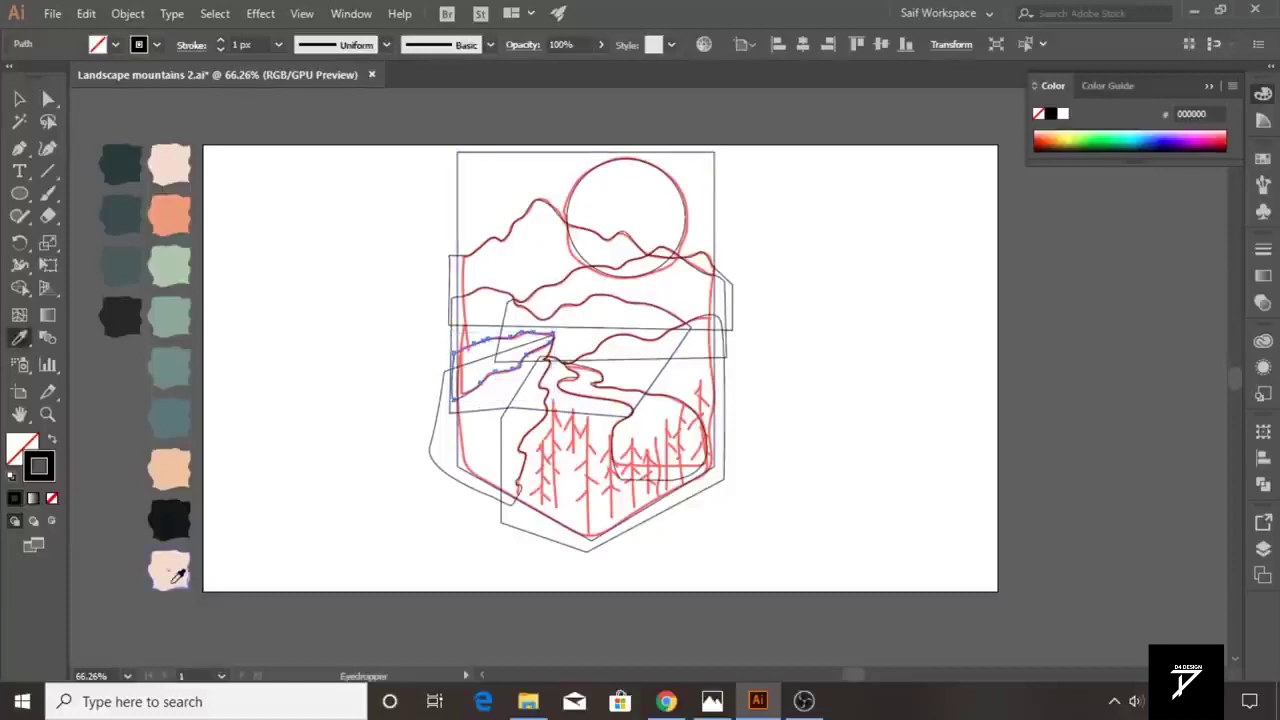
pyautogui.click(176, 584)
pyautogui.click(22, 100)
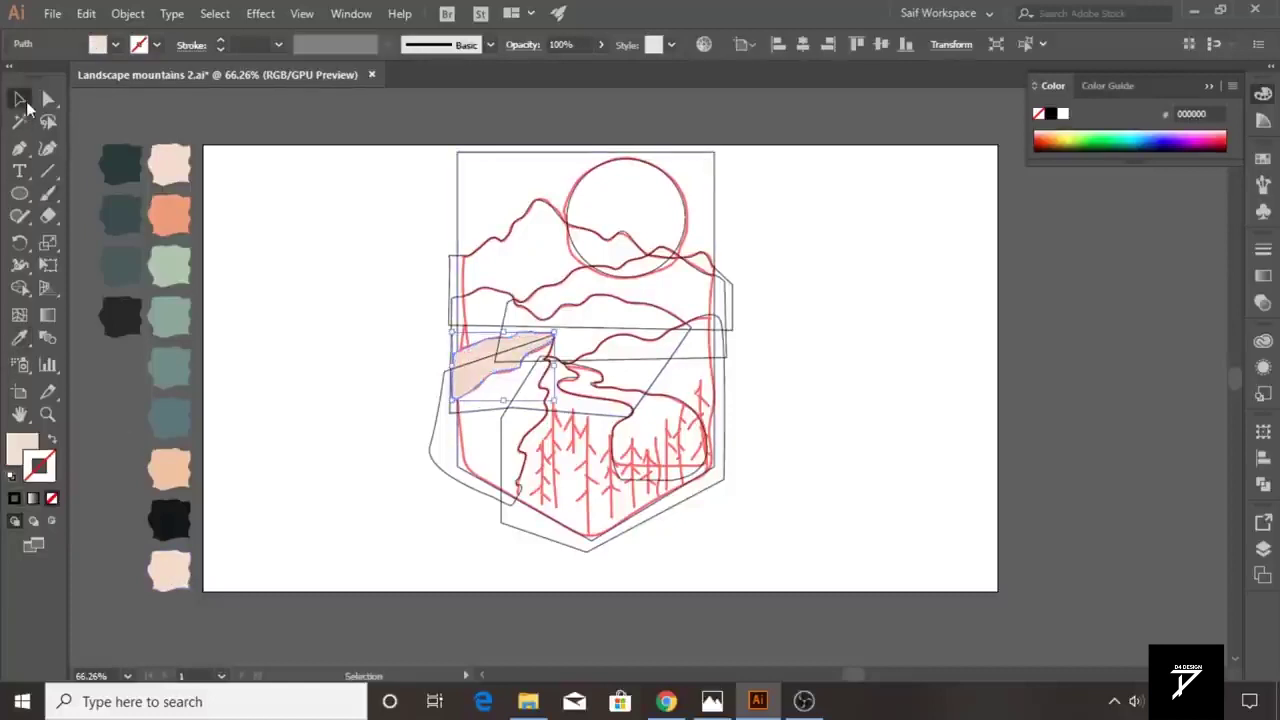
pyautogui.click(463, 493)
pyautogui.click(19, 337)
pyautogui.click(169, 519)
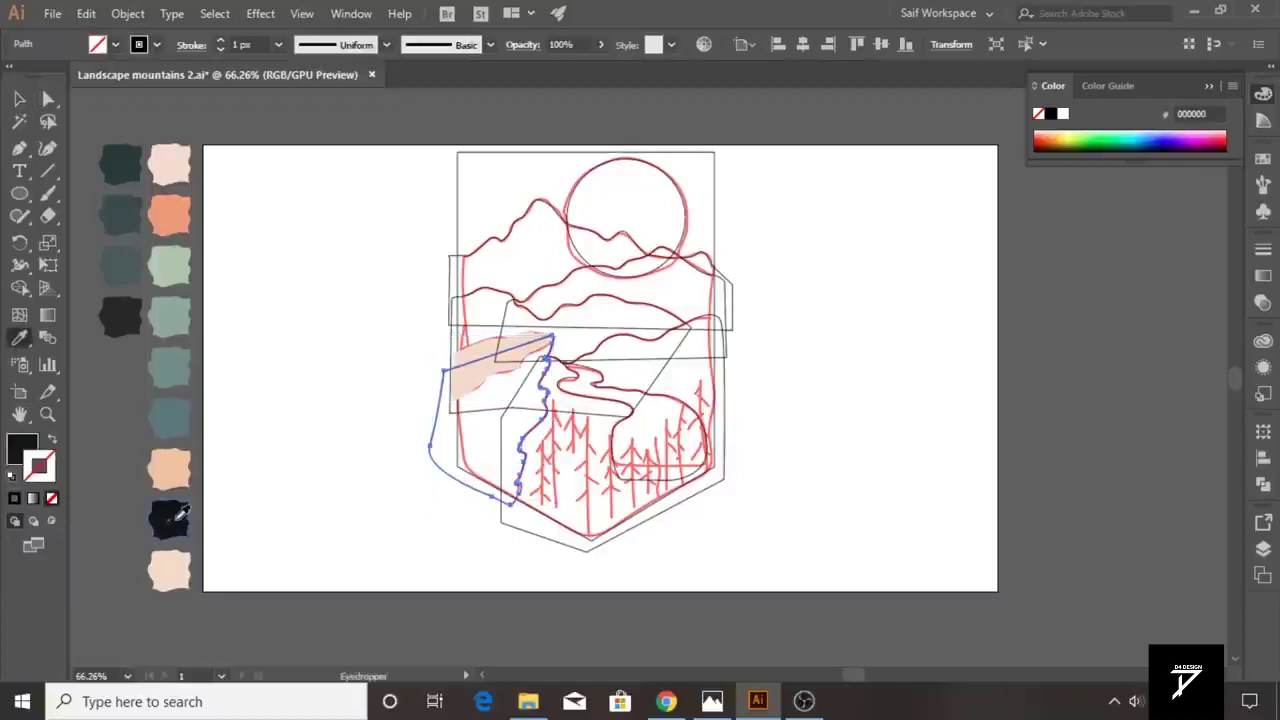
pyautogui.press('v')
pyautogui.rightClick(468, 362)
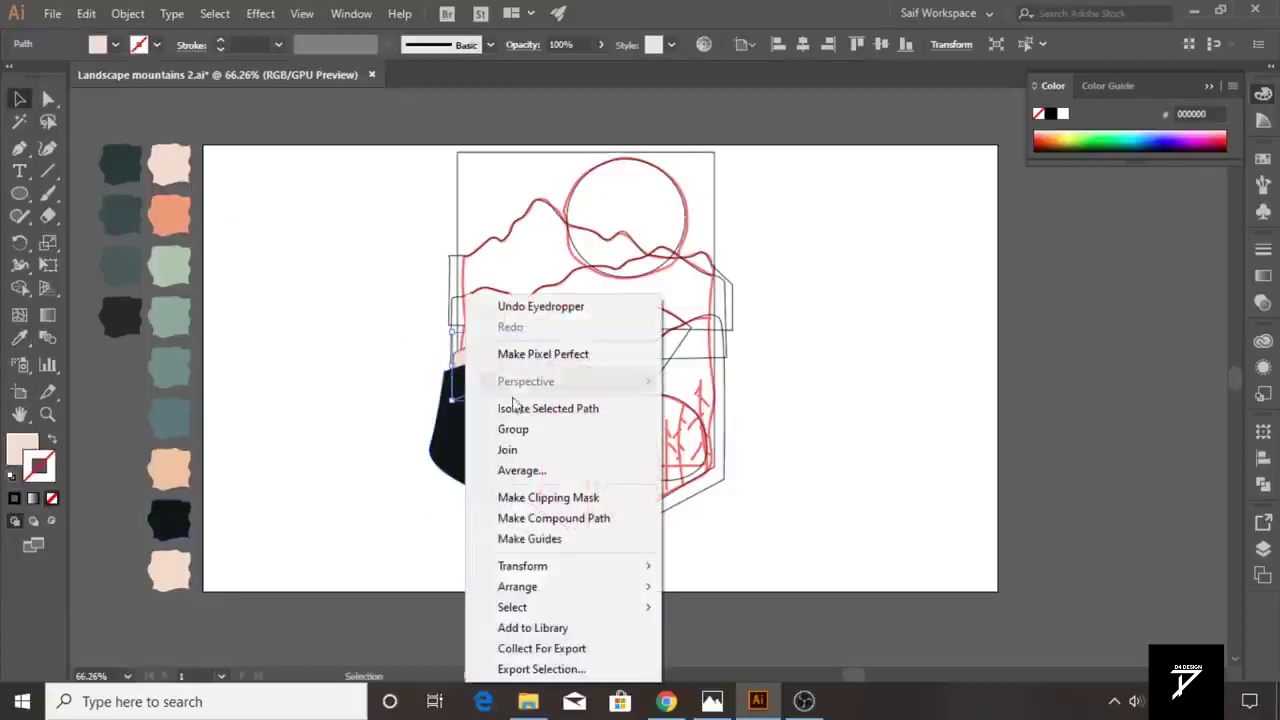
pyautogui.click(712, 588)
pyautogui.click(339, 396)
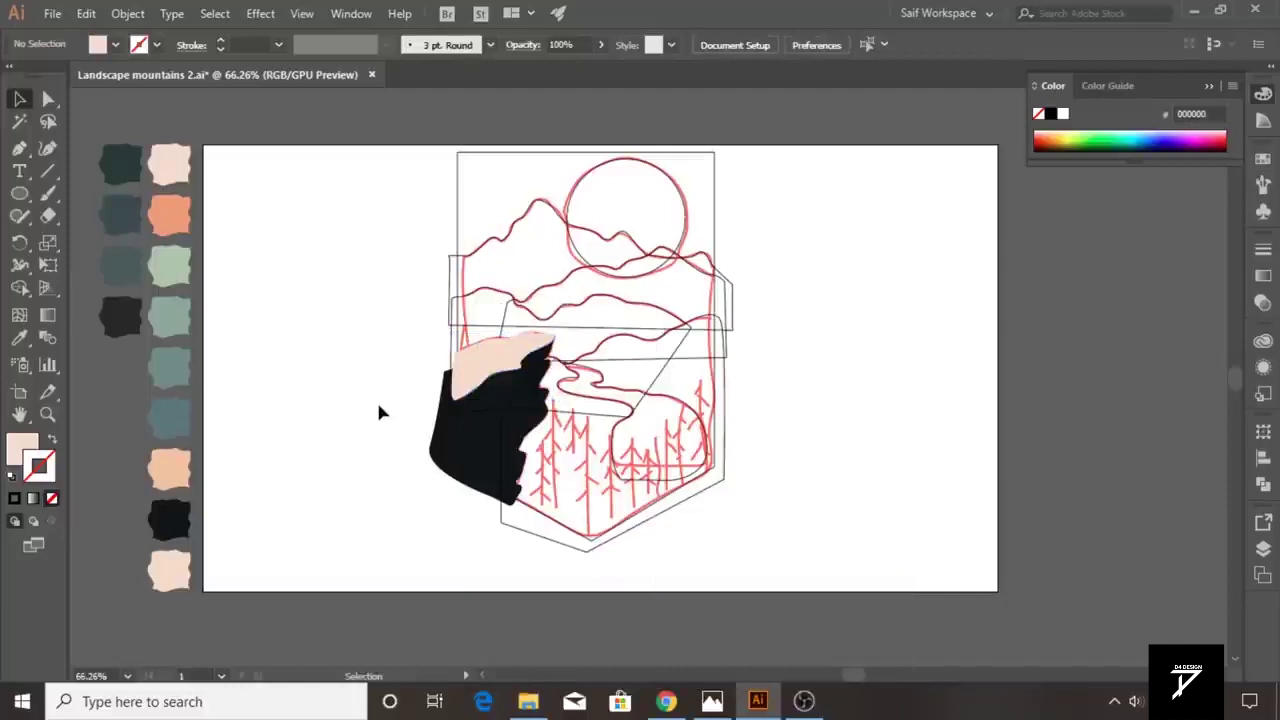
# - Hide the layer holding the red sketch lines and trees
pyautogui.click(1263, 548)
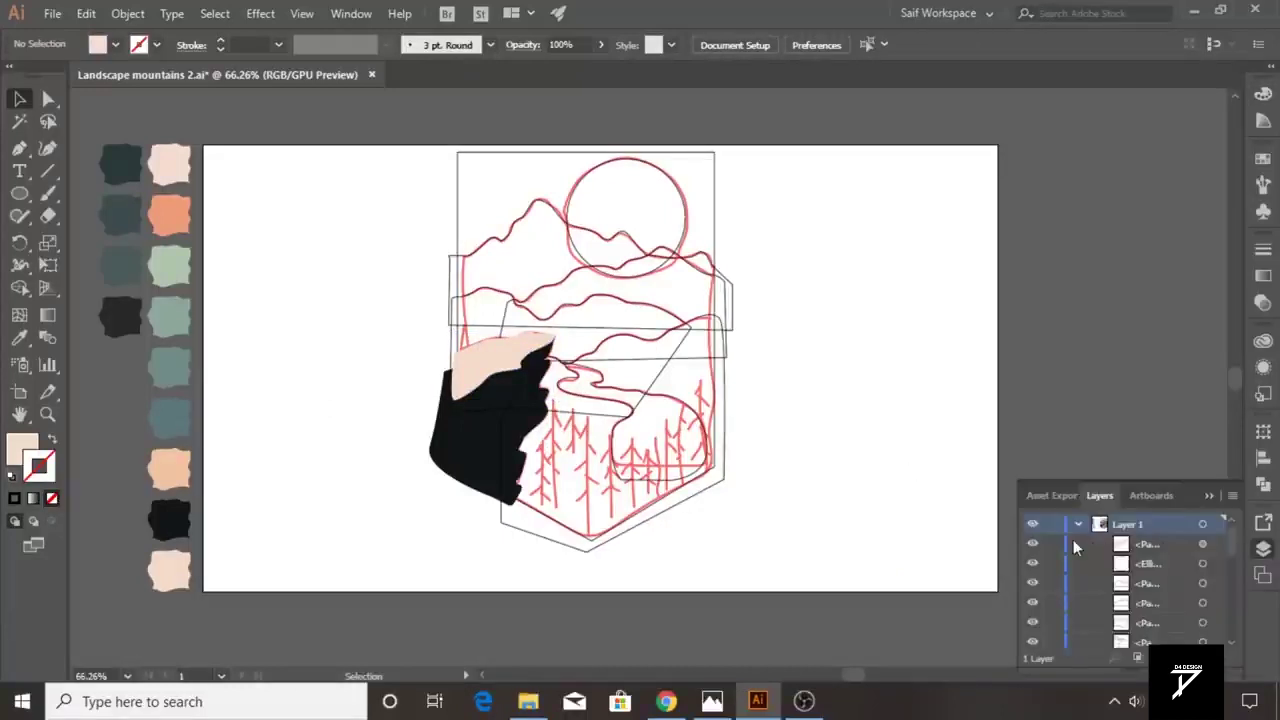
pyautogui.moveTo(1232, 542); pyautogui.dragTo(1228, 648)
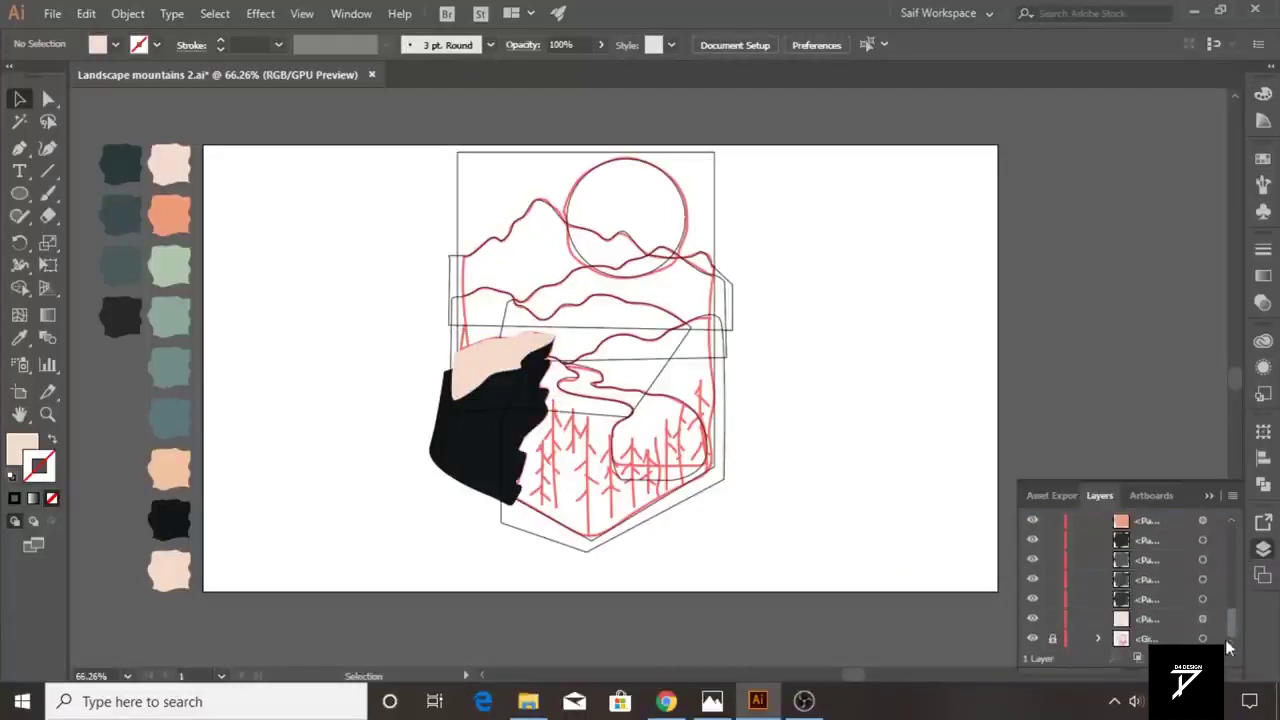
pyautogui.click(1035, 639)
pyautogui.click(1209, 496)
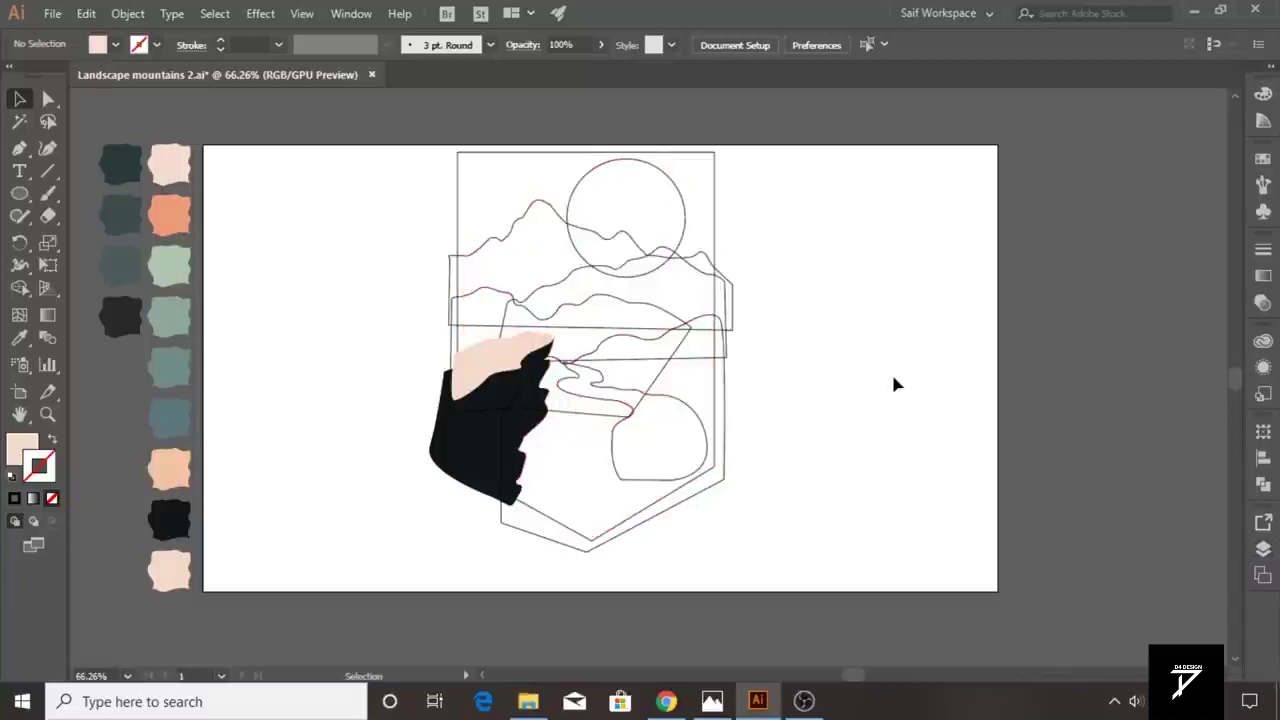
# - Fill the river and lake path with the orange swatch
pyautogui.click(676, 408)
pyautogui.click(19, 337)
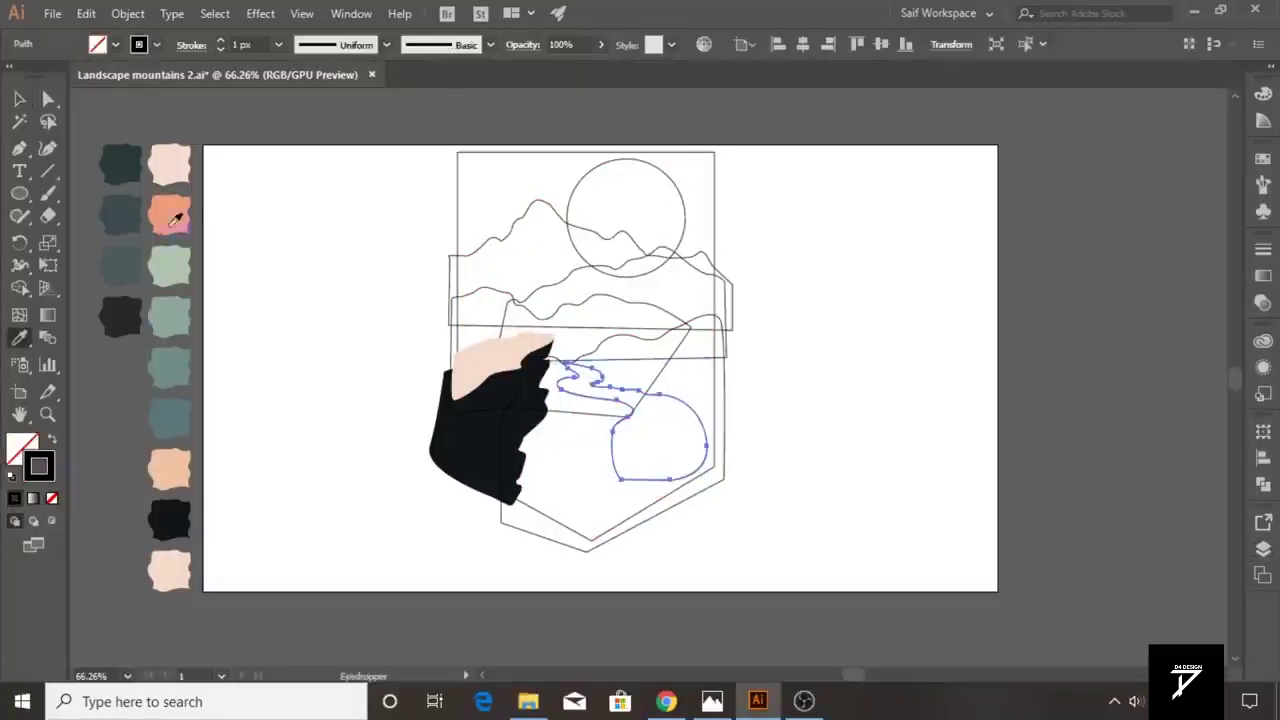
pyautogui.click(170, 212)
pyautogui.click(19, 99)
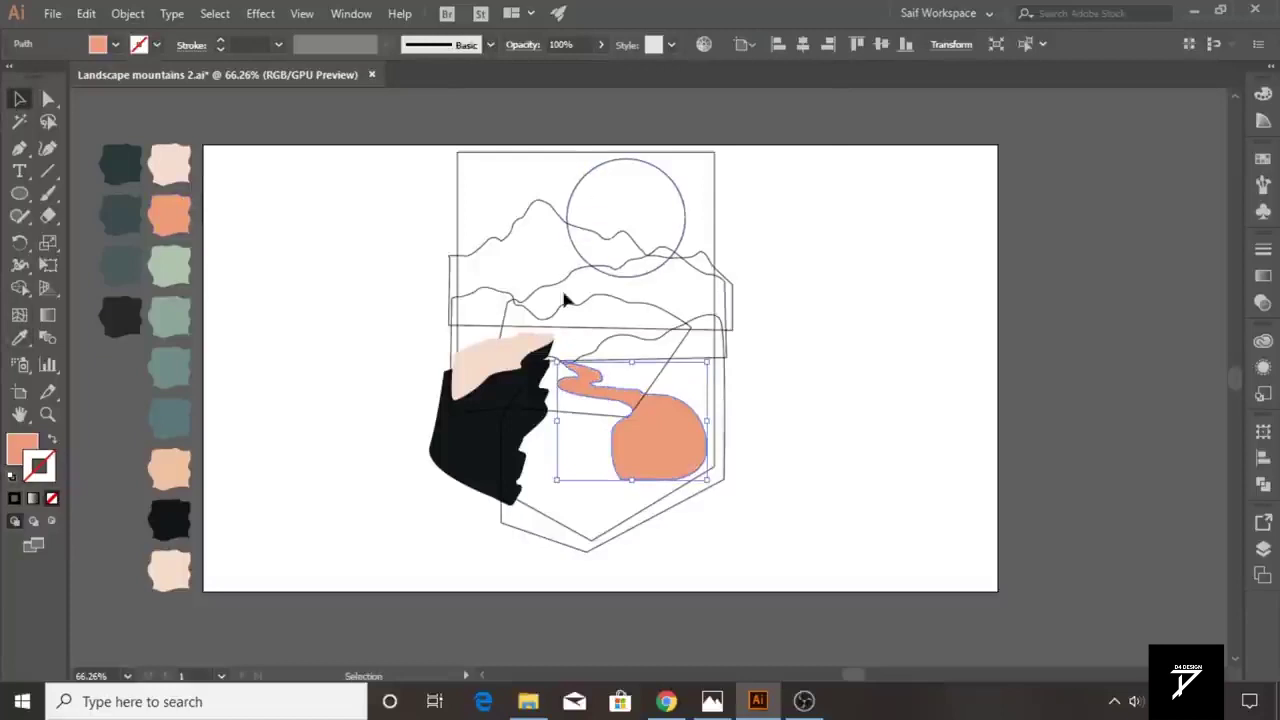
# - Fill the pocket-shaped bottom outline light green and send it to the back
pyautogui.click(663, 343)
pyautogui.press('i')
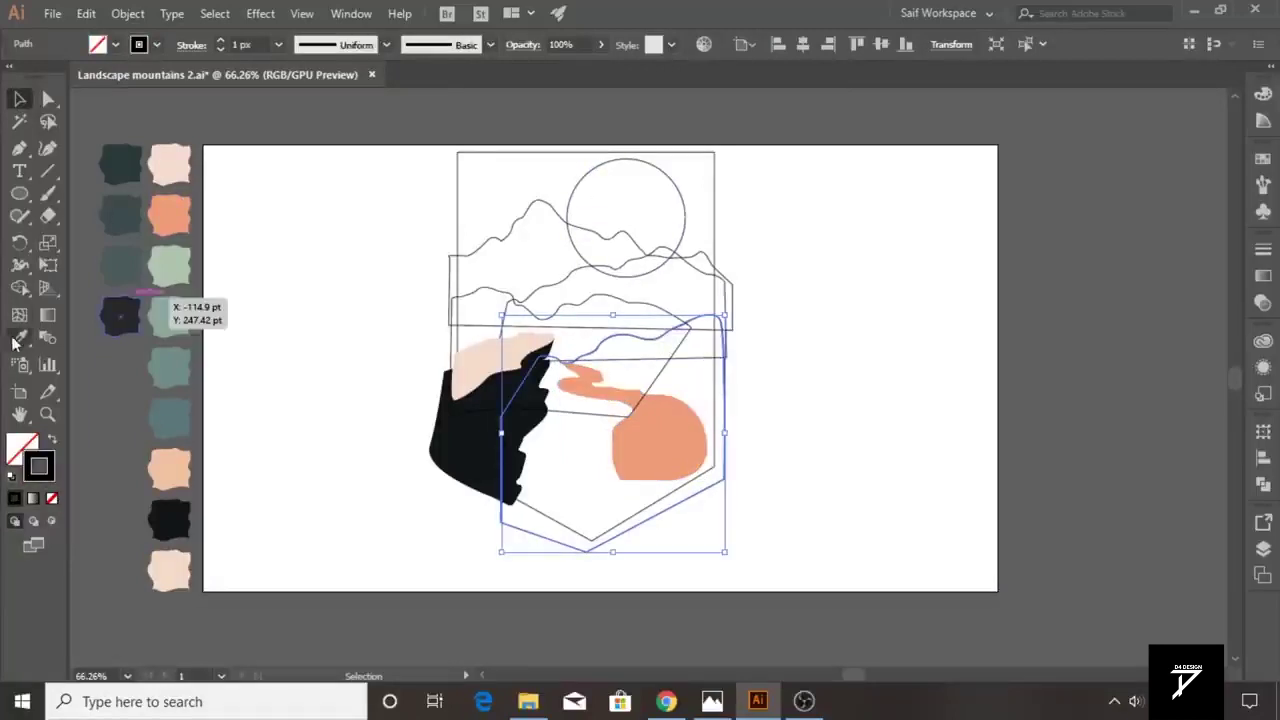
pyautogui.click(170, 265)
pyautogui.press('v')
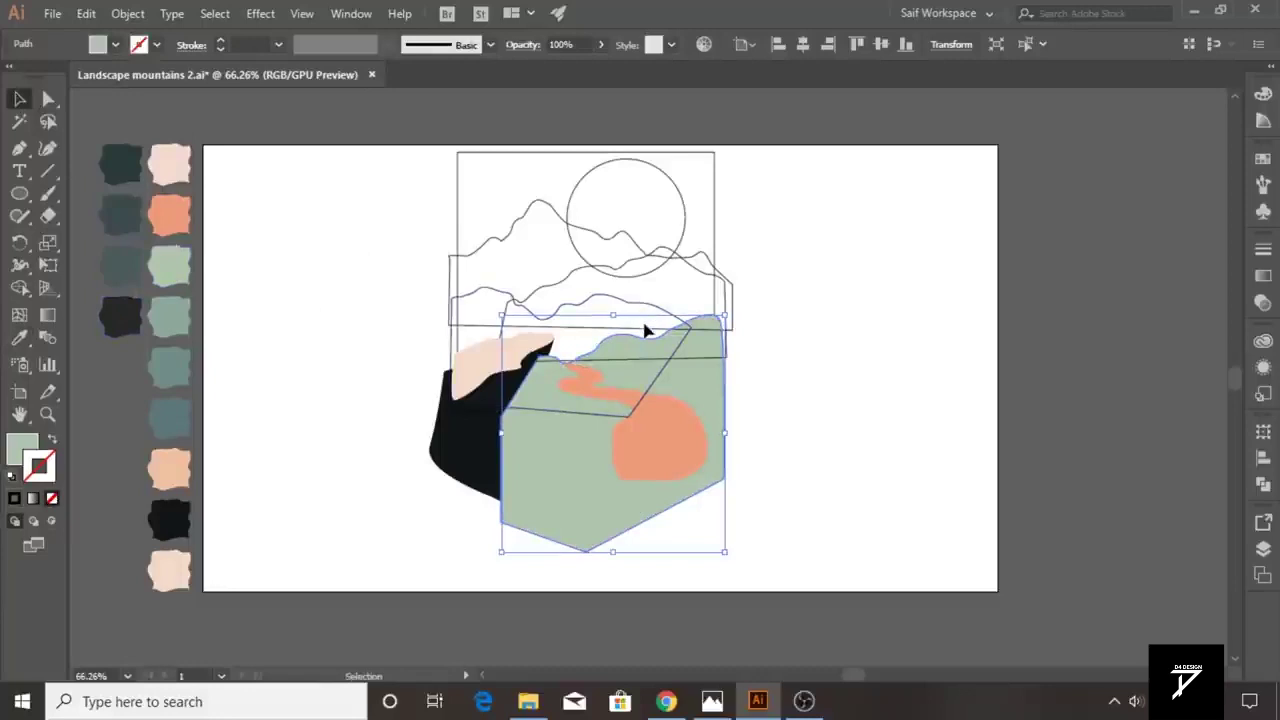
pyautogui.hotkey('ctrl', 'shift', '[')
pyautogui.click(762, 372)
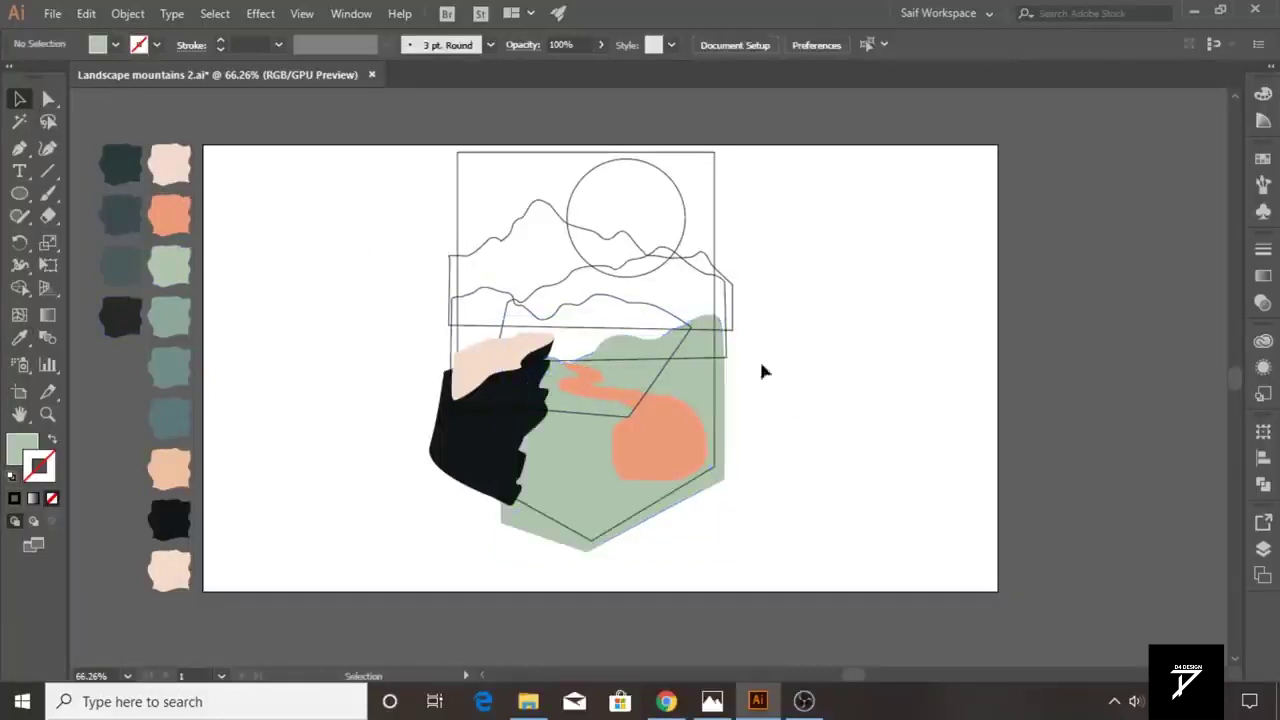
# - Fill the hill grey-teal and send it behind the cliff and river
pyautogui.click(606, 305)
pyautogui.click(19, 337)
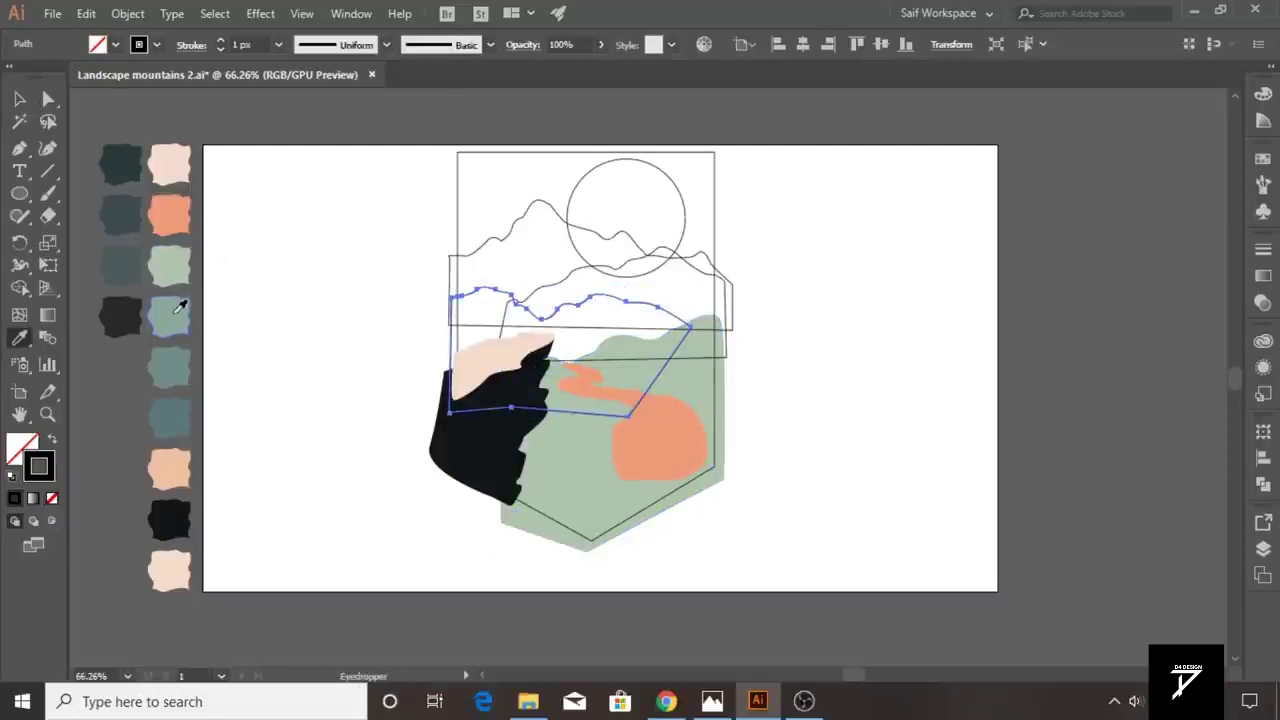
pyautogui.click(176, 308)
pyautogui.click(19, 98)
pyautogui.hotkey('ctrl', '[')
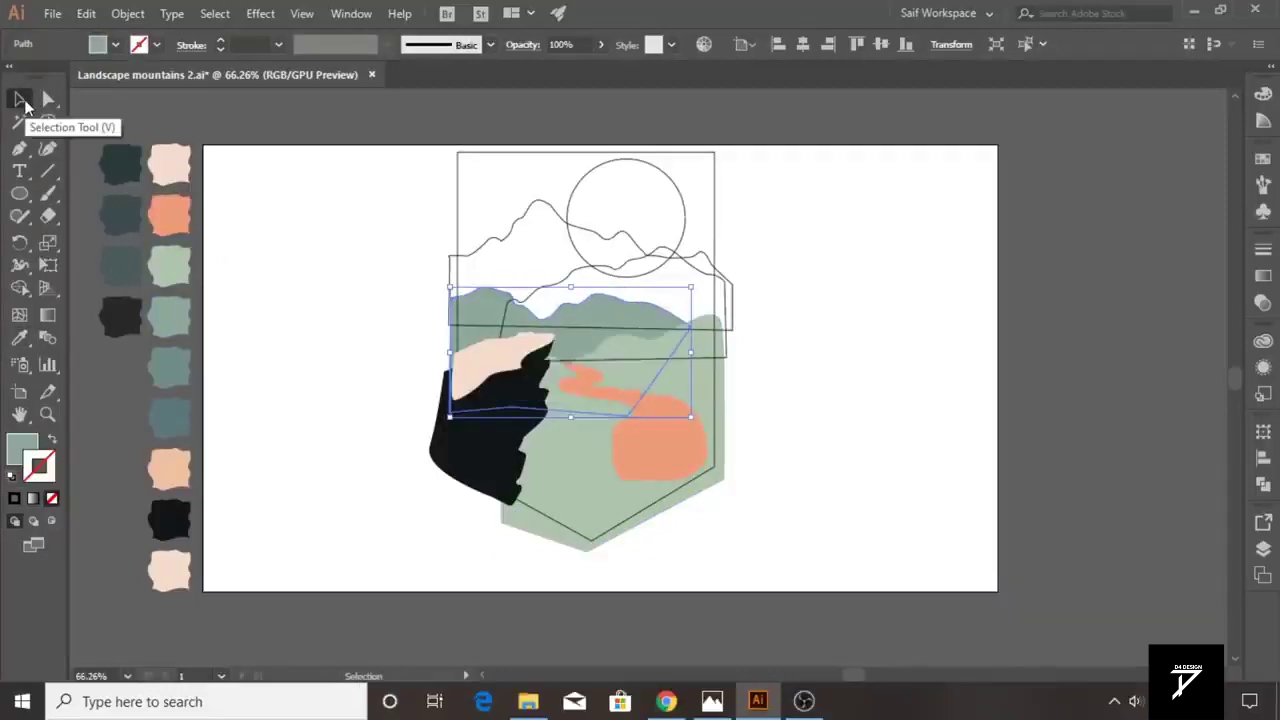
pyautogui.click(427, 285)
# - Fill one mountain grey-teal and send it backward, then fill the back mountains blue-grey
pyautogui.click(556, 287)
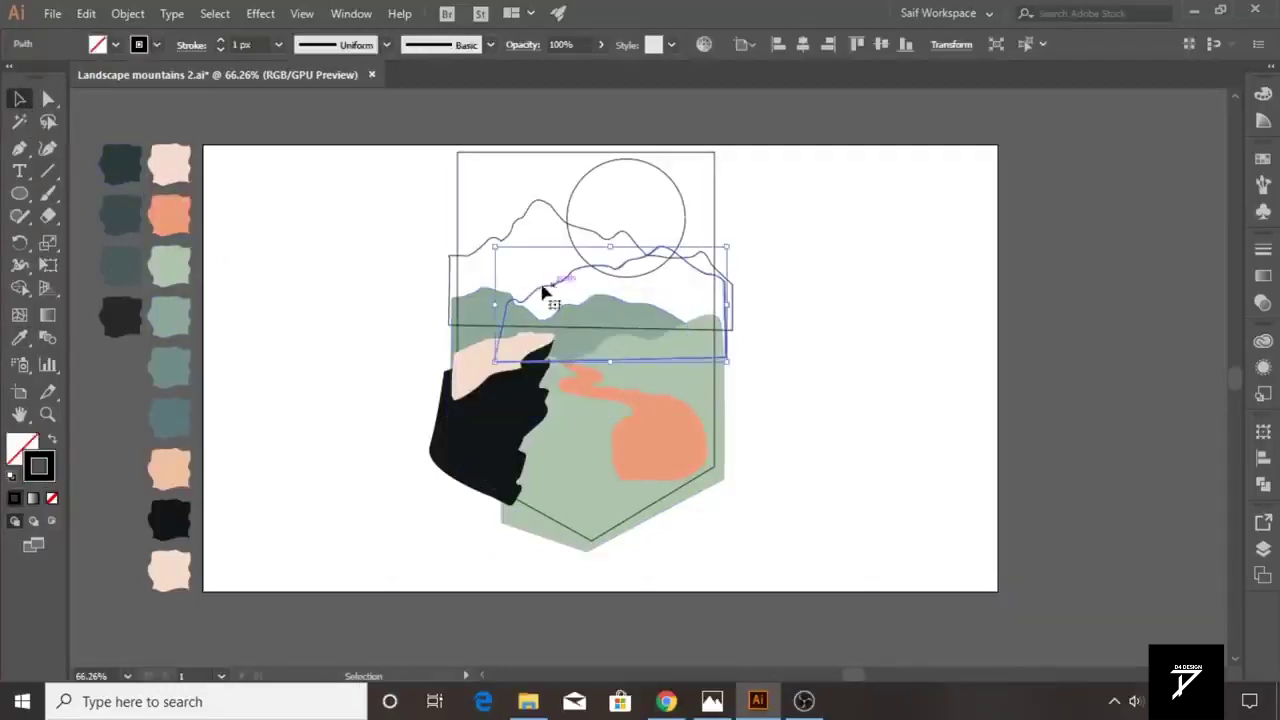
pyautogui.press('i')
pyautogui.click(186, 356)
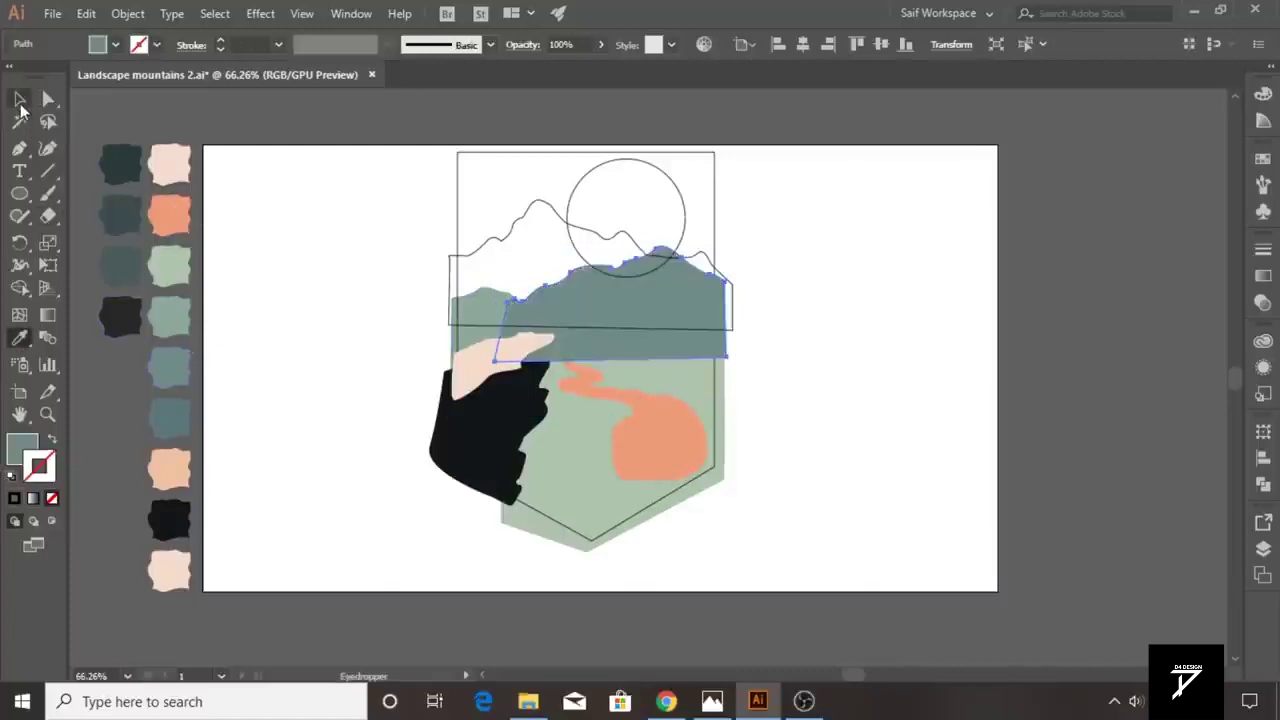
pyautogui.click(20, 100)
pyautogui.hotkey('ctrl', '[')
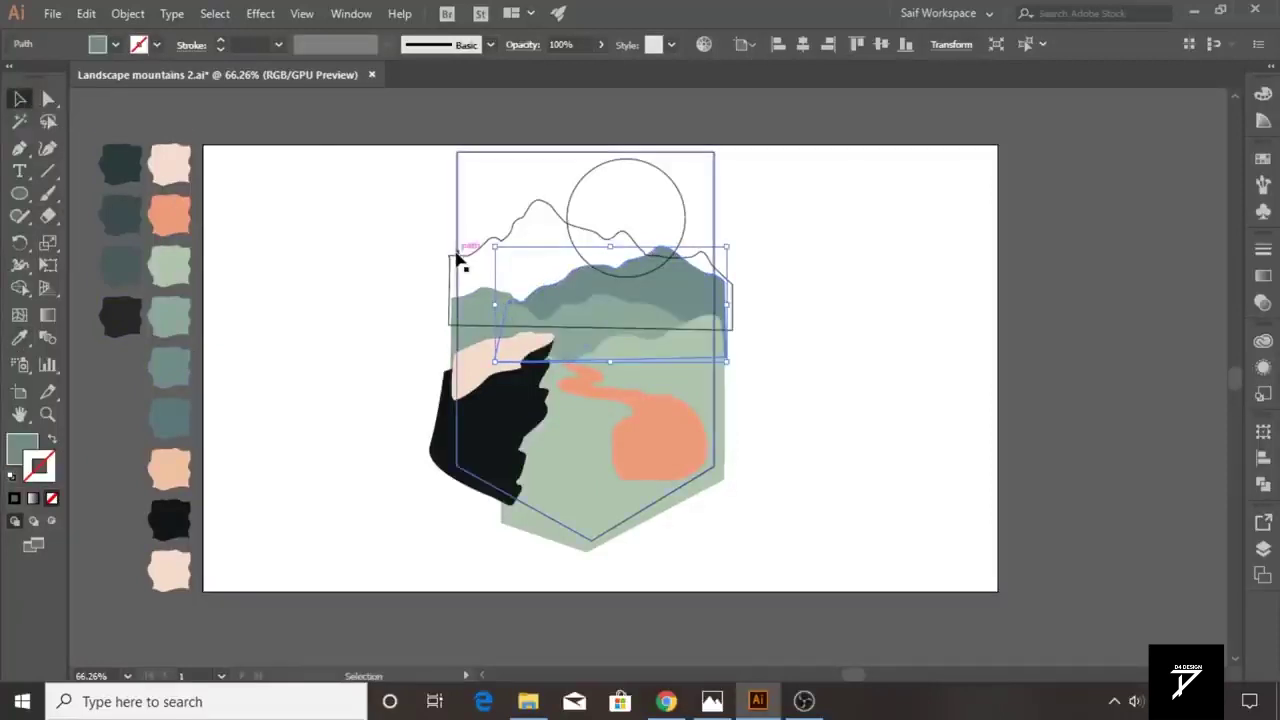
pyautogui.click(451, 258)
pyautogui.click(16, 340)
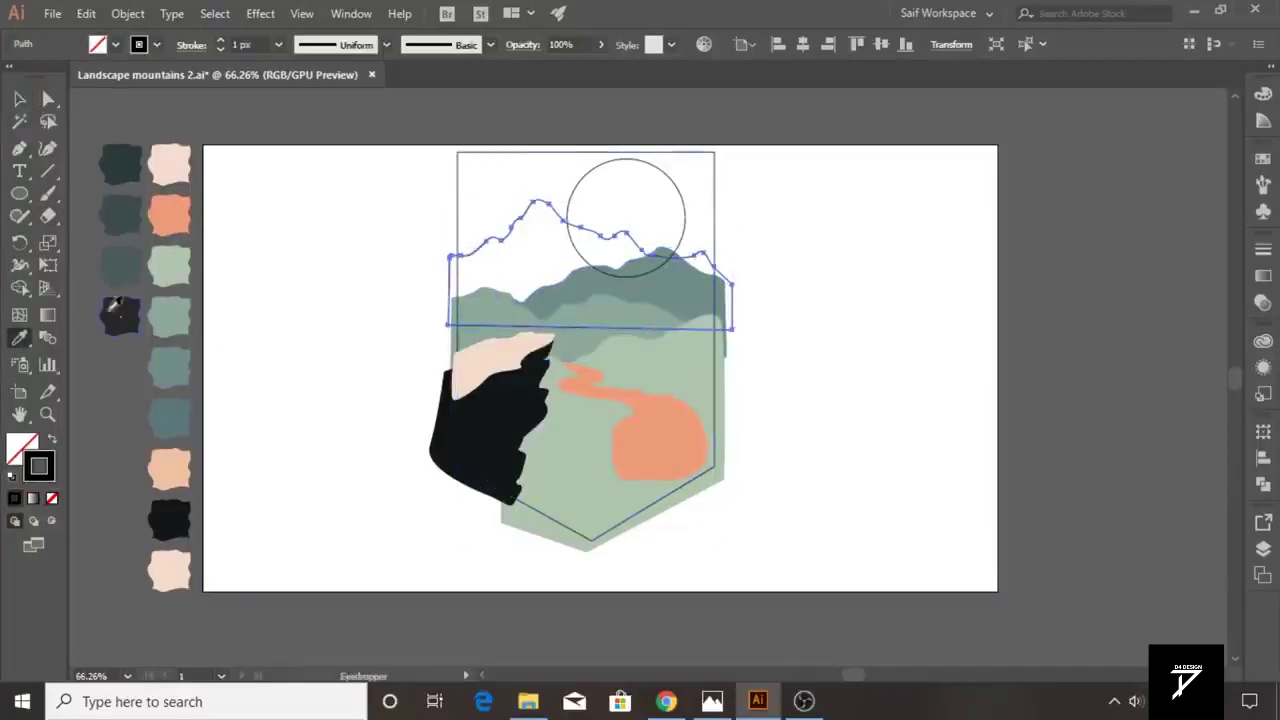
pyautogui.click(178, 410)
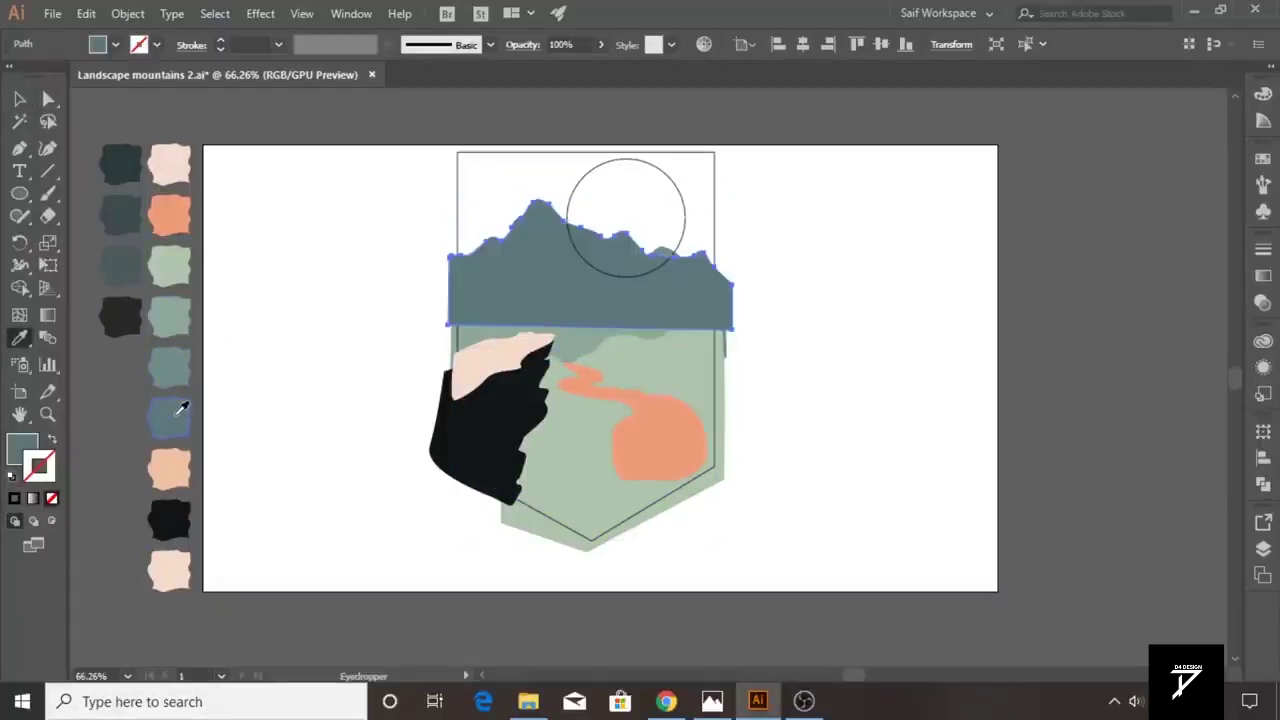
# - Fill the valley with the mountain's blue-grey colour
pyautogui.press('v')
pyautogui.click(574, 477)
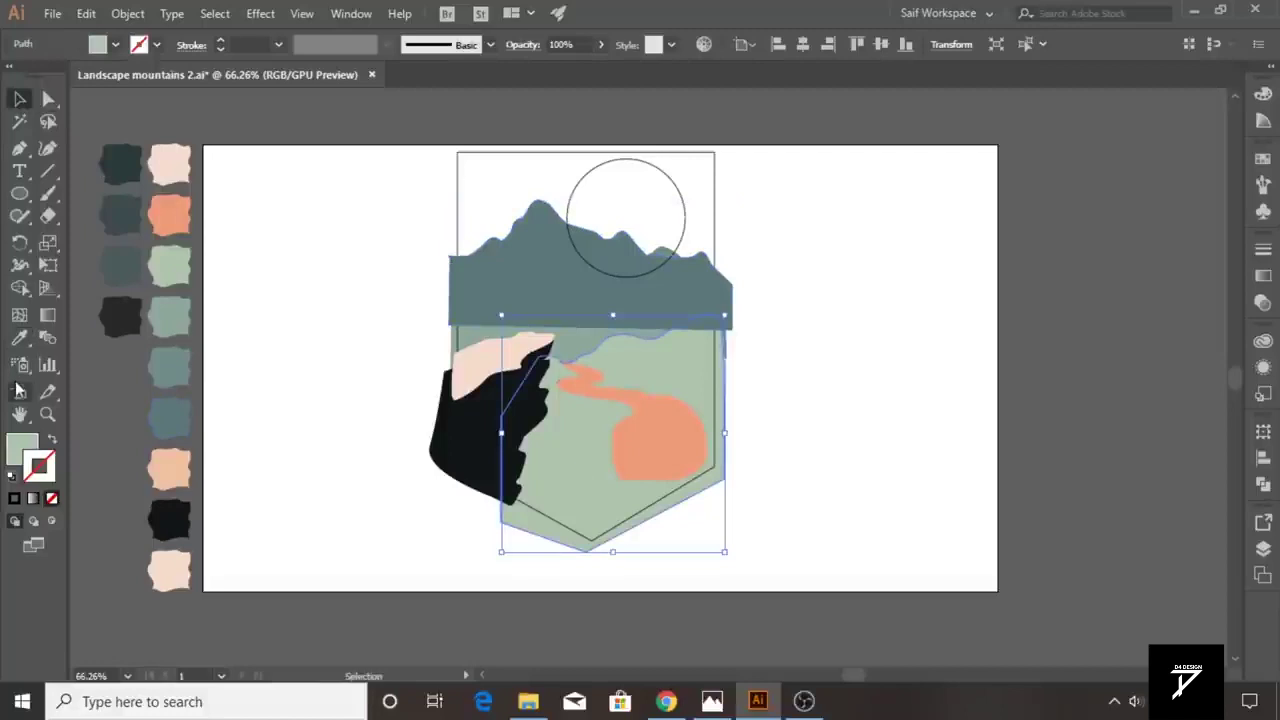
pyautogui.press('i')
pyautogui.click(557, 286)
pyautogui.press('v')
# - Recolour the back mountains light green and send them to the back
pyautogui.click(518, 283)
pyautogui.click(19, 337)
pyautogui.click(163, 262)
pyautogui.click(20, 98)
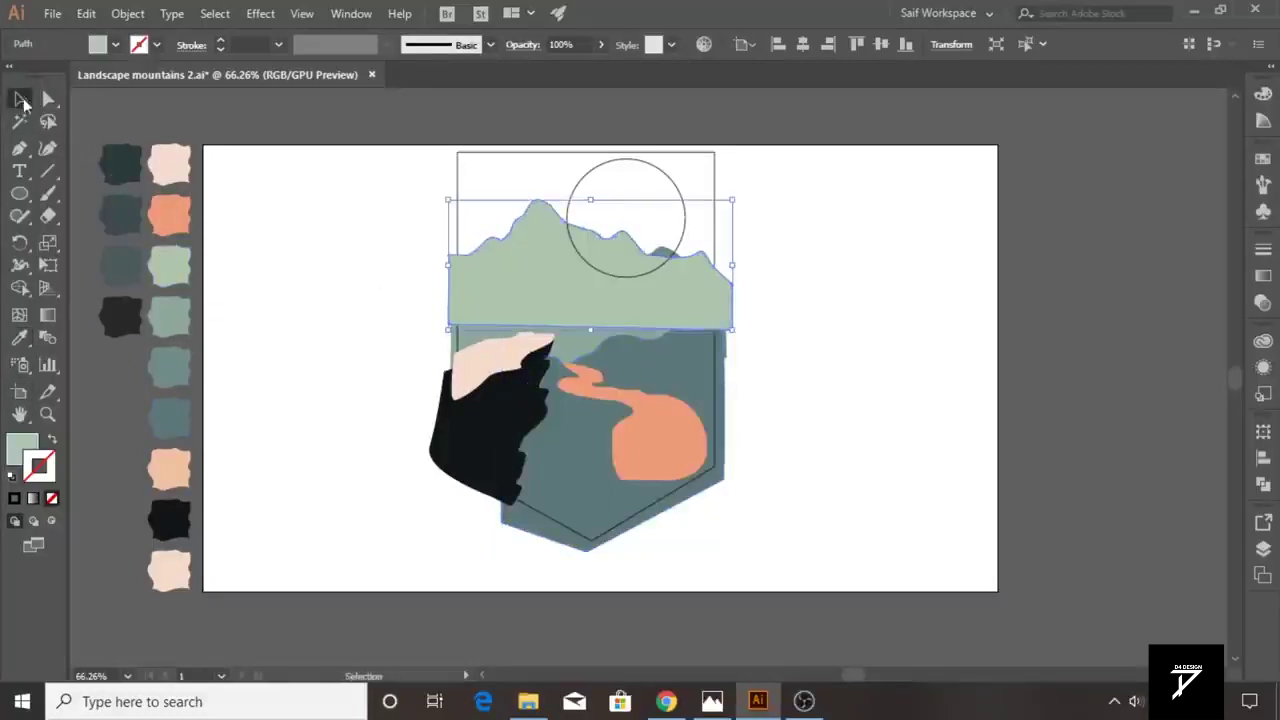
pyautogui.hotkey('ctrl', 'shift', '[')
pyautogui.click(243, 192)
# - Fill a middle mountain darker blue-grey and another mountain layer lighter green
pyautogui.click(474, 314)
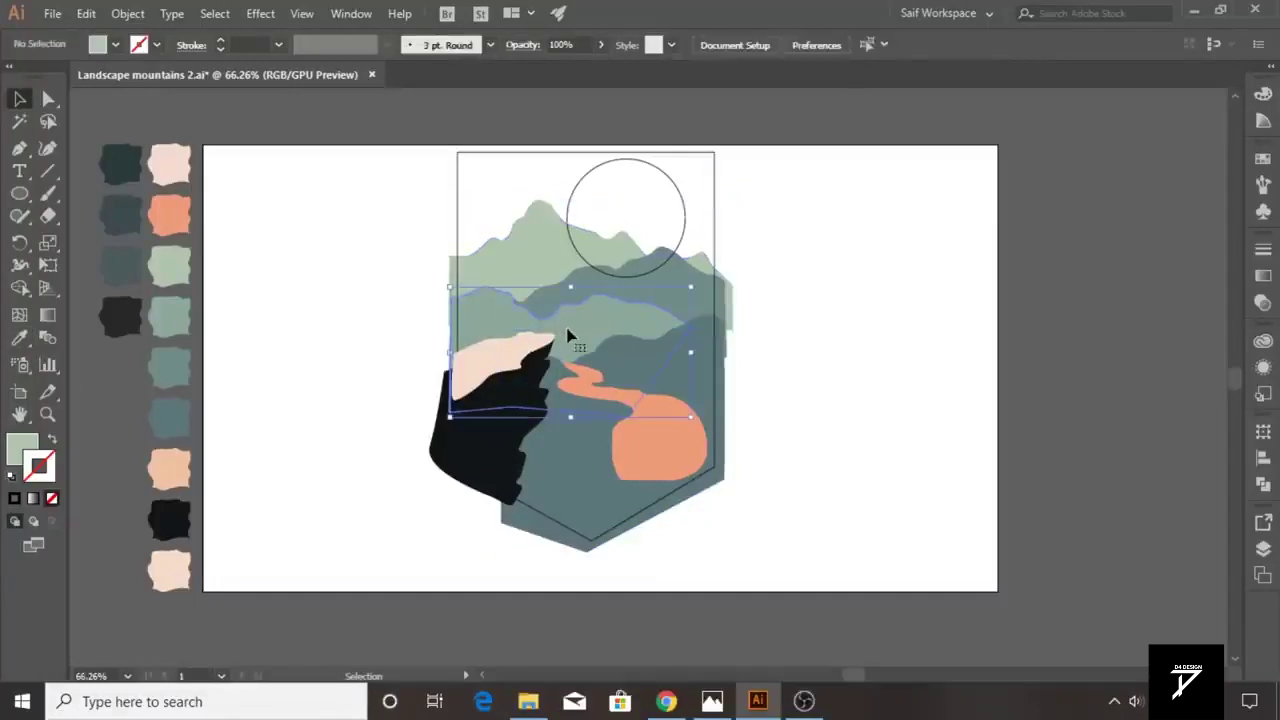
pyautogui.click(170, 353)
pyautogui.click(20, 98)
pyautogui.click(712, 289)
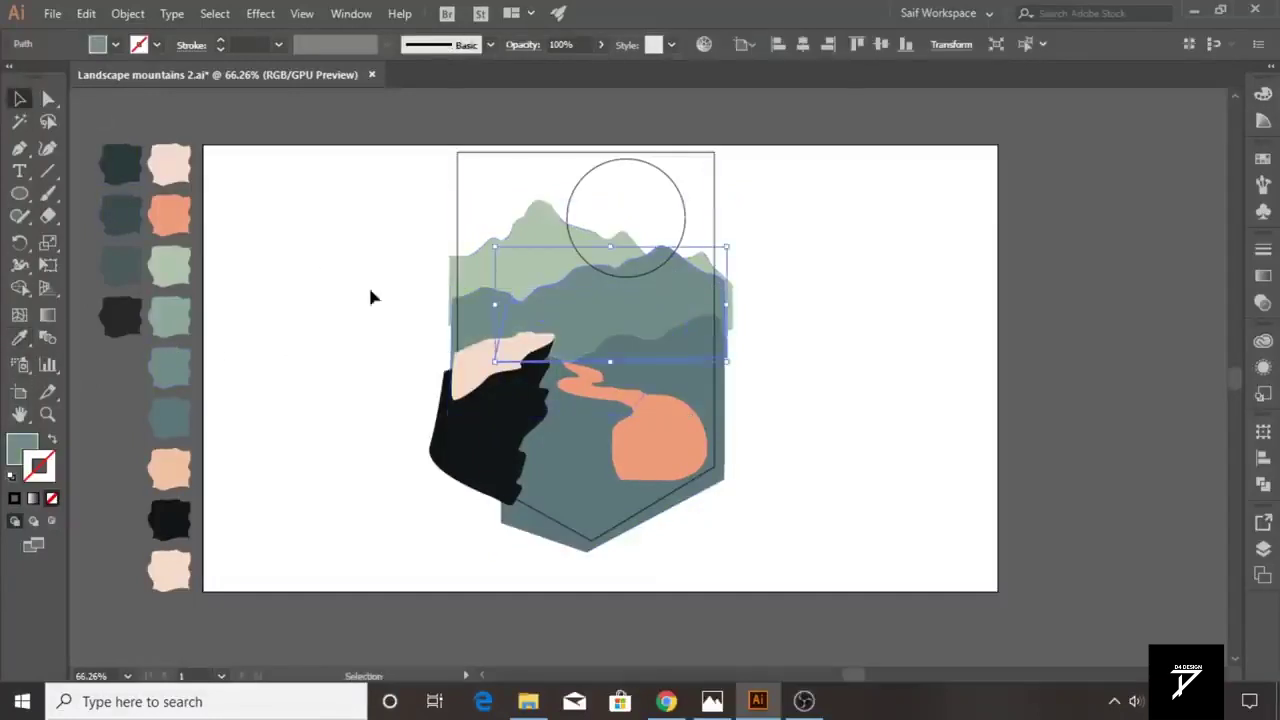
pyautogui.click(19, 338)
pyautogui.click(172, 316)
# - Fill the sun circle with the orange swatch
pyautogui.click(20, 98)
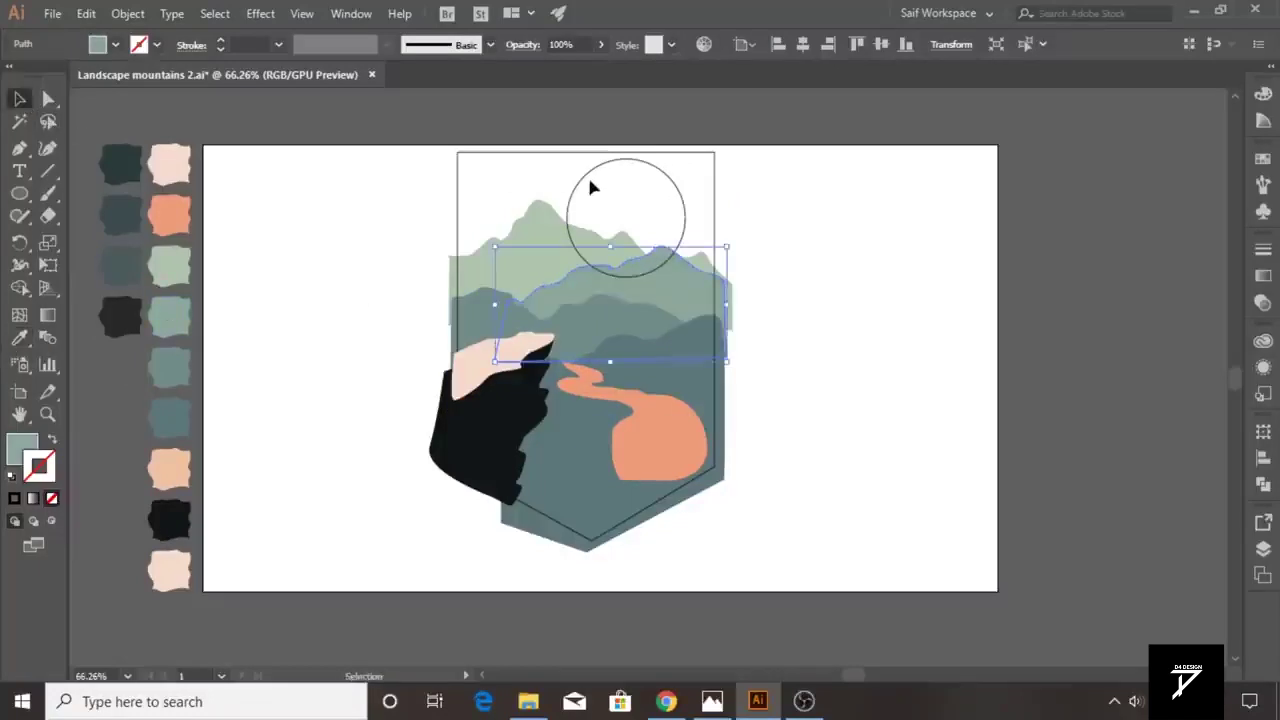
pyautogui.click(578, 186)
pyautogui.click(22, 338)
pyautogui.click(169, 213)
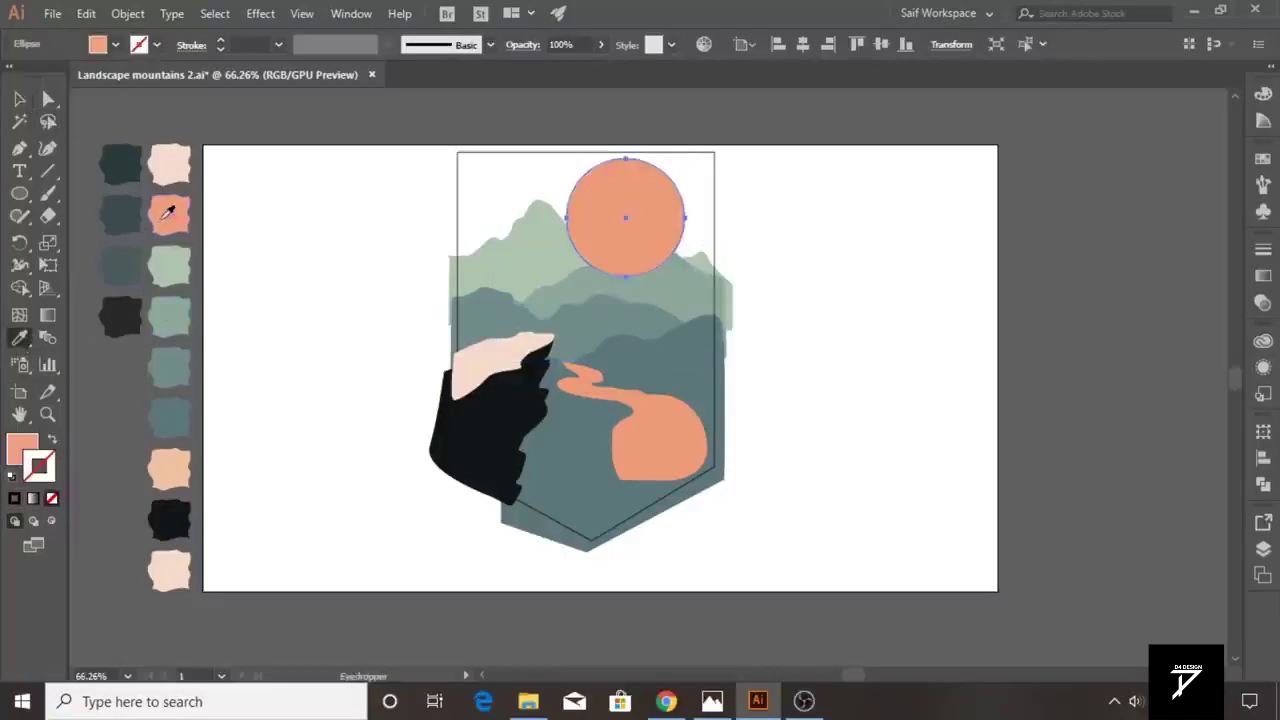
pyautogui.click(19, 99)
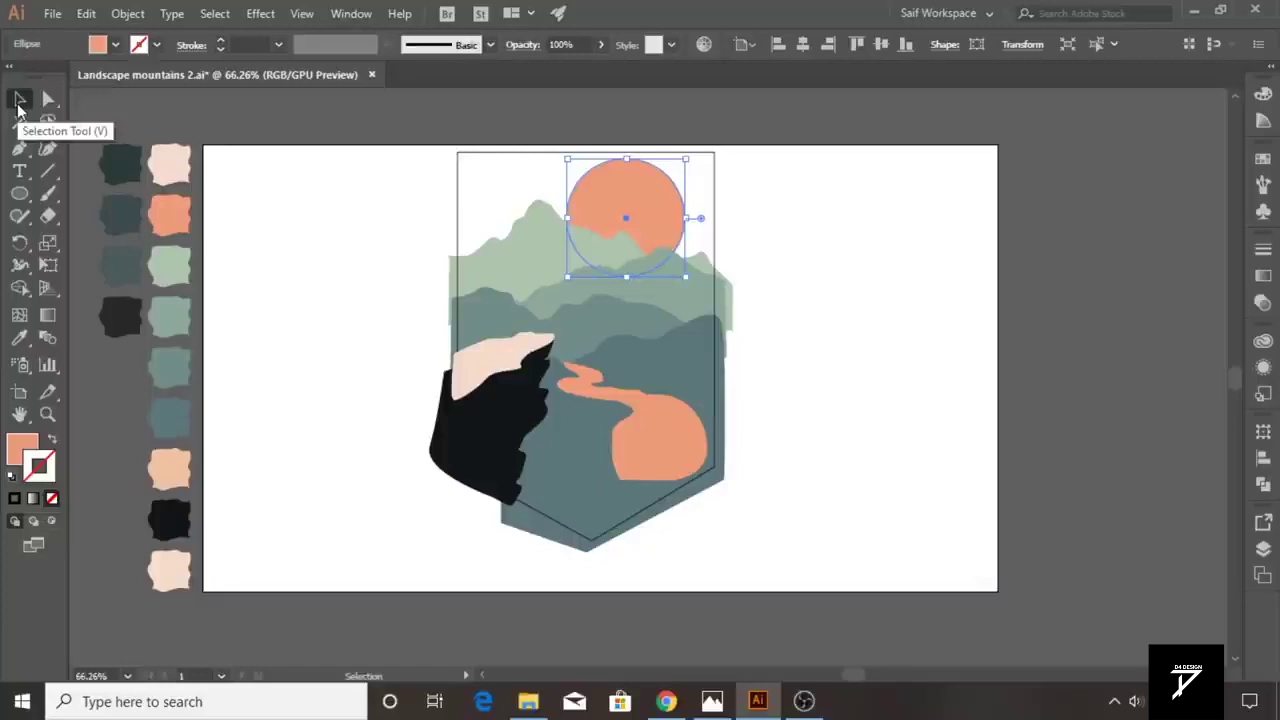
pyautogui.click(413, 277)
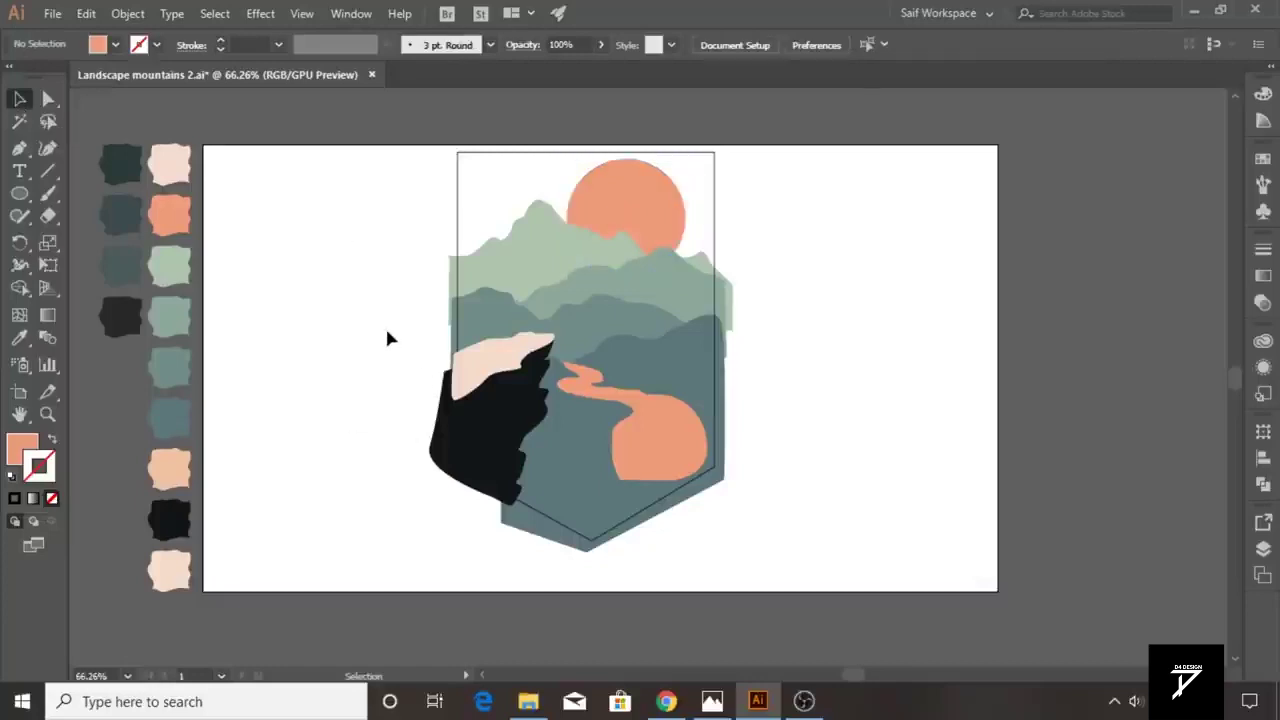
pyautogui.moveTo(390, 358)
pyautogui.mouseDown()
pyautogui.moveTo(311, 371)
pyautogui.moveTo(346, 374)
pyautogui.mouseUp()
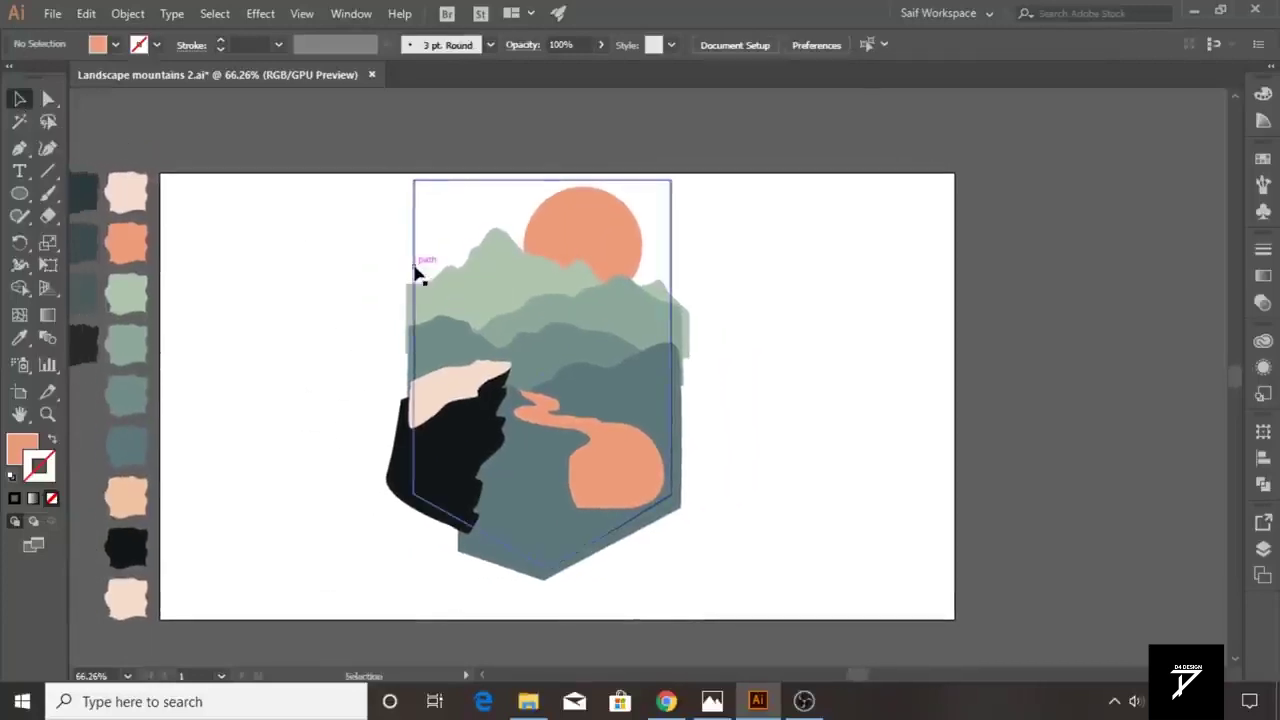
# - Alt-drag a spare shield outline to the right, then clip the landscape inside the original shield
pyautogui.moveTo(418, 272); pyautogui.dragTo(786, 277)
pyautogui.click(784, 278)
pyautogui.moveTo(365, 208); pyautogui.dragTo(601, 393)
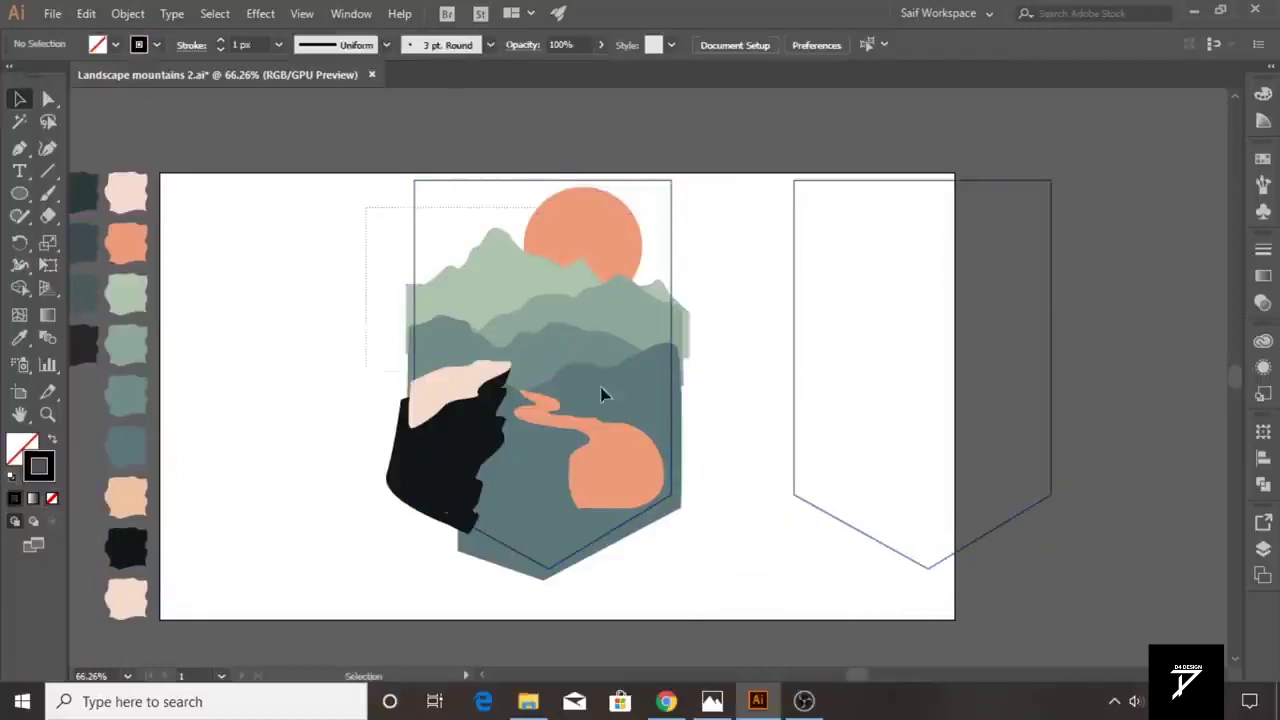
pyautogui.moveTo(700, 566); pyautogui.dragTo(704, 545)
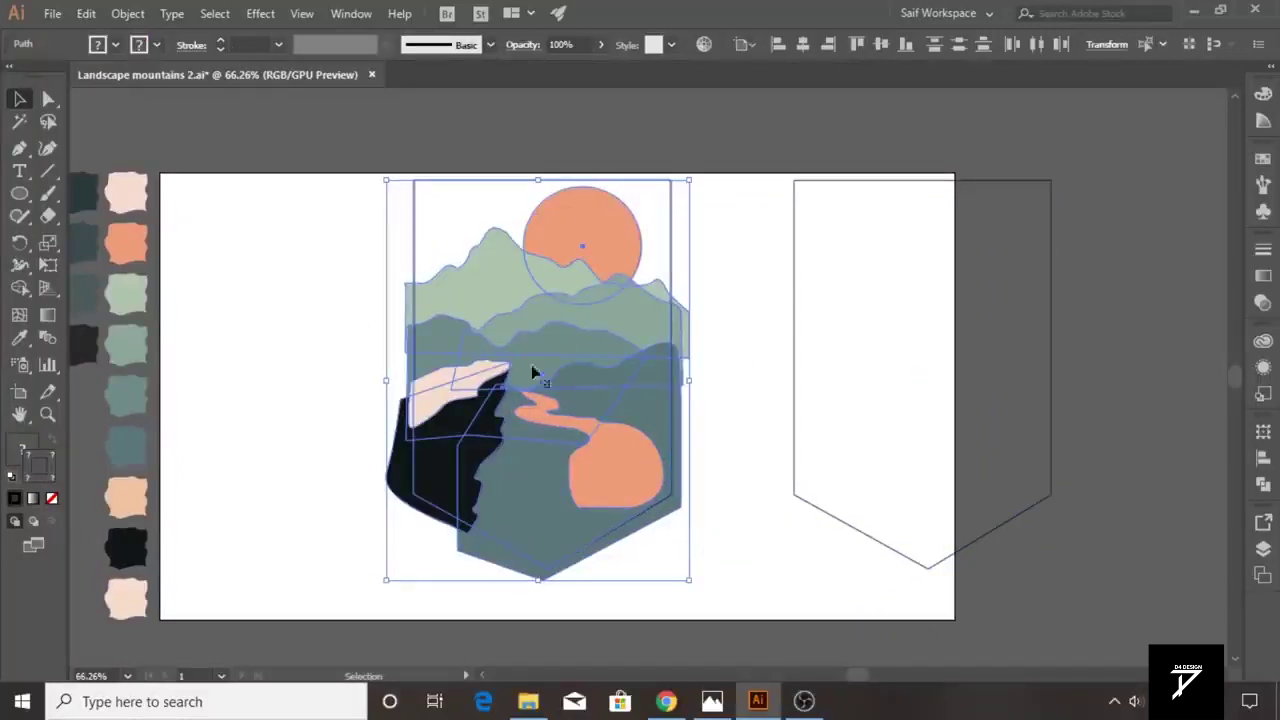
pyautogui.click(417, 243)
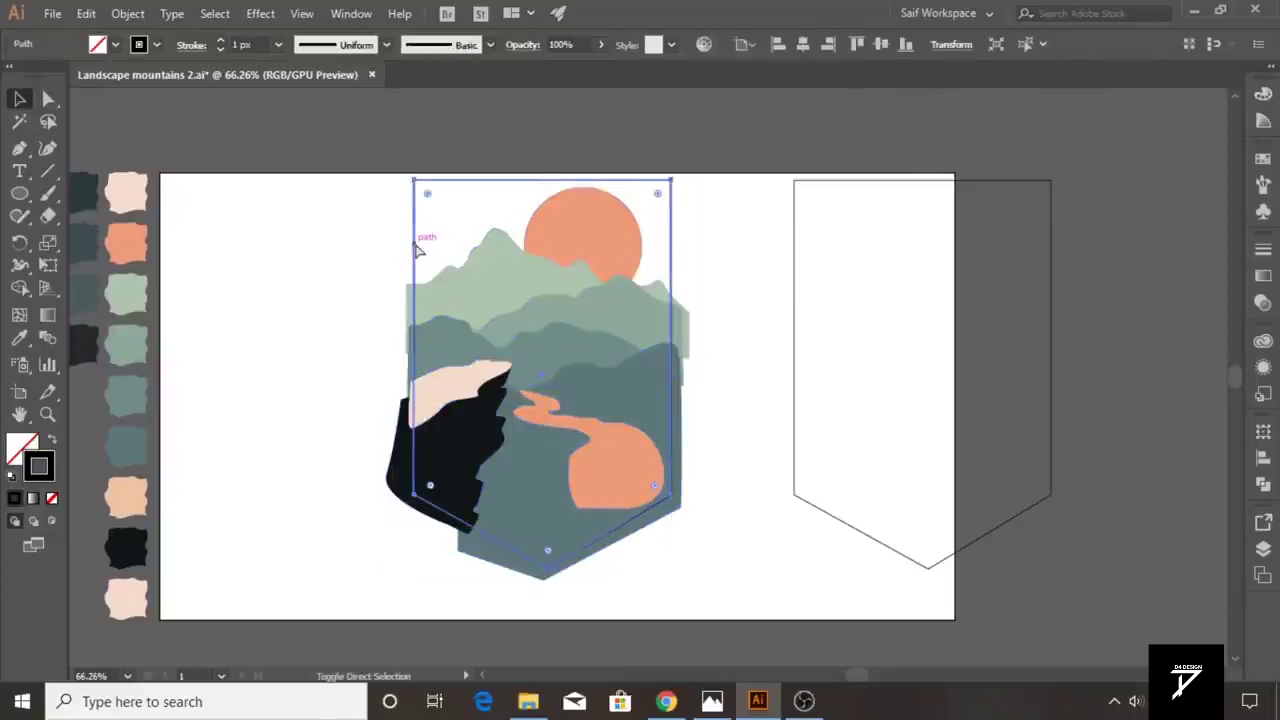
pyautogui.click(380, 219)
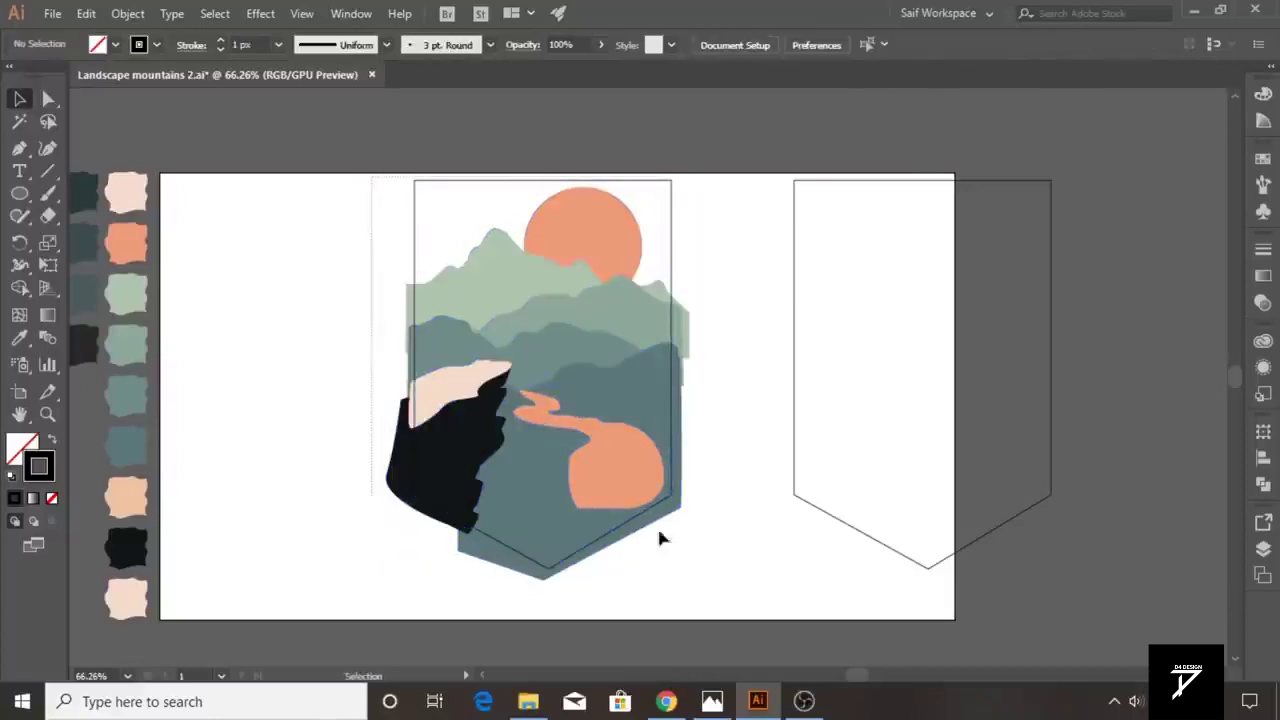
pyautogui.click(583, 418)
pyautogui.rightClick(420, 247)
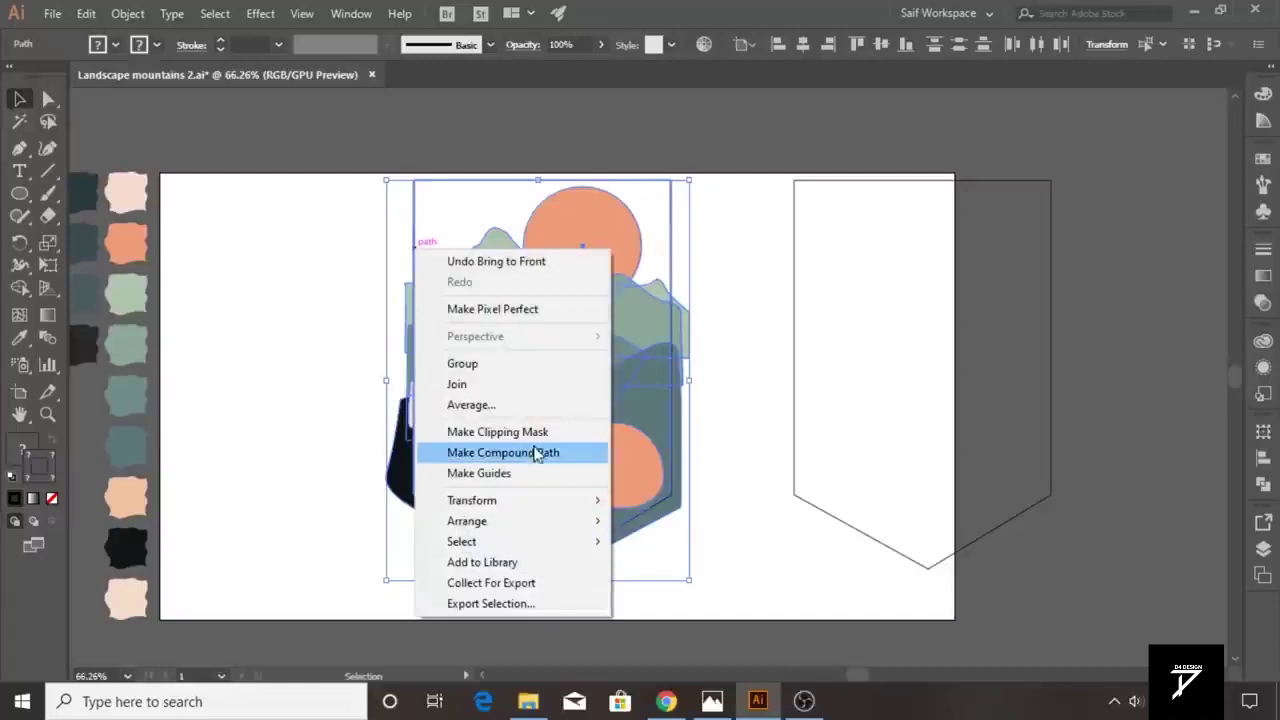
pyautogui.click(520, 432)
pyautogui.click(337, 397)
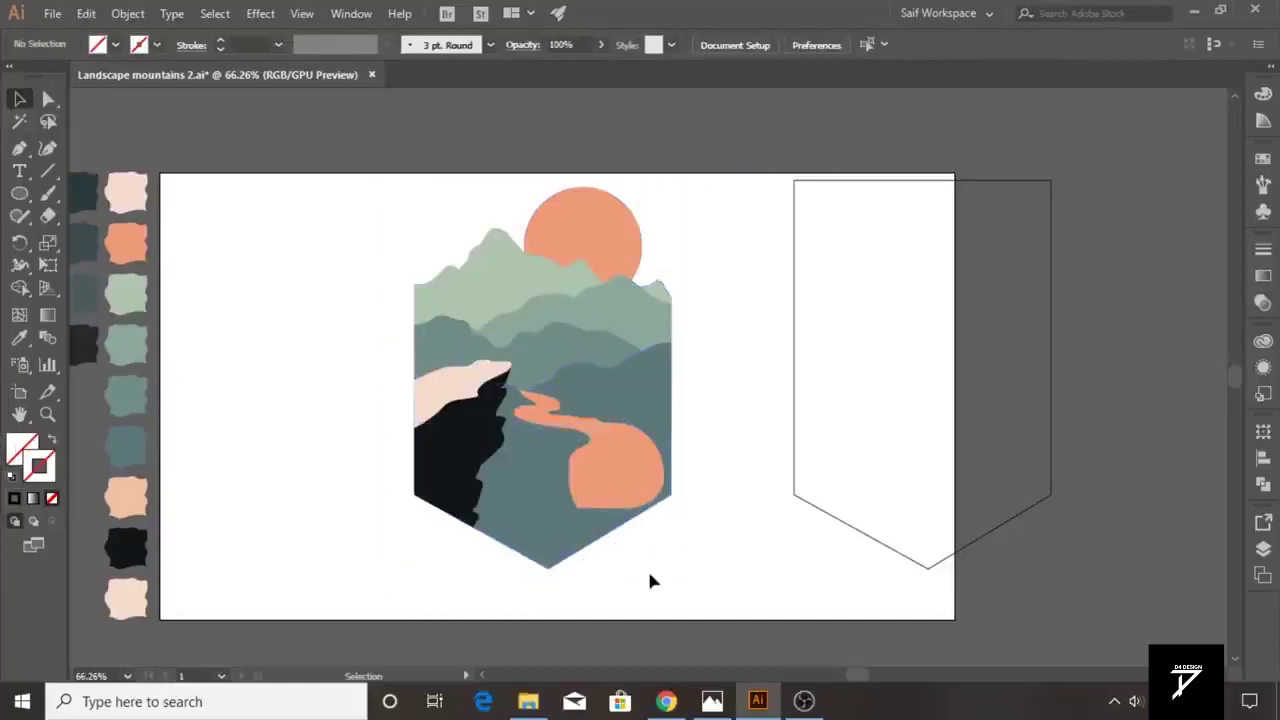
# - Move the spare shield outline aside and add Trees 1 from the Nature symbol library
pyautogui.moveTo(797, 423); pyautogui.dragTo(852, 408)
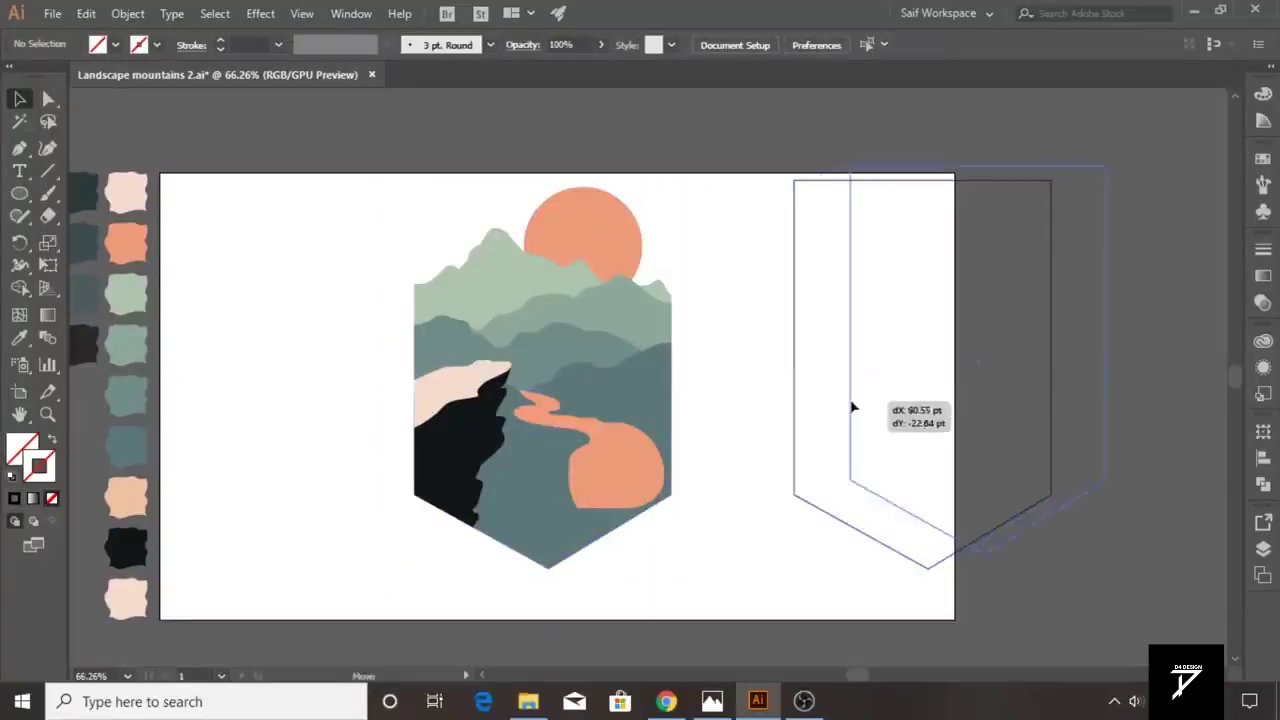
pyautogui.click(1262, 213)
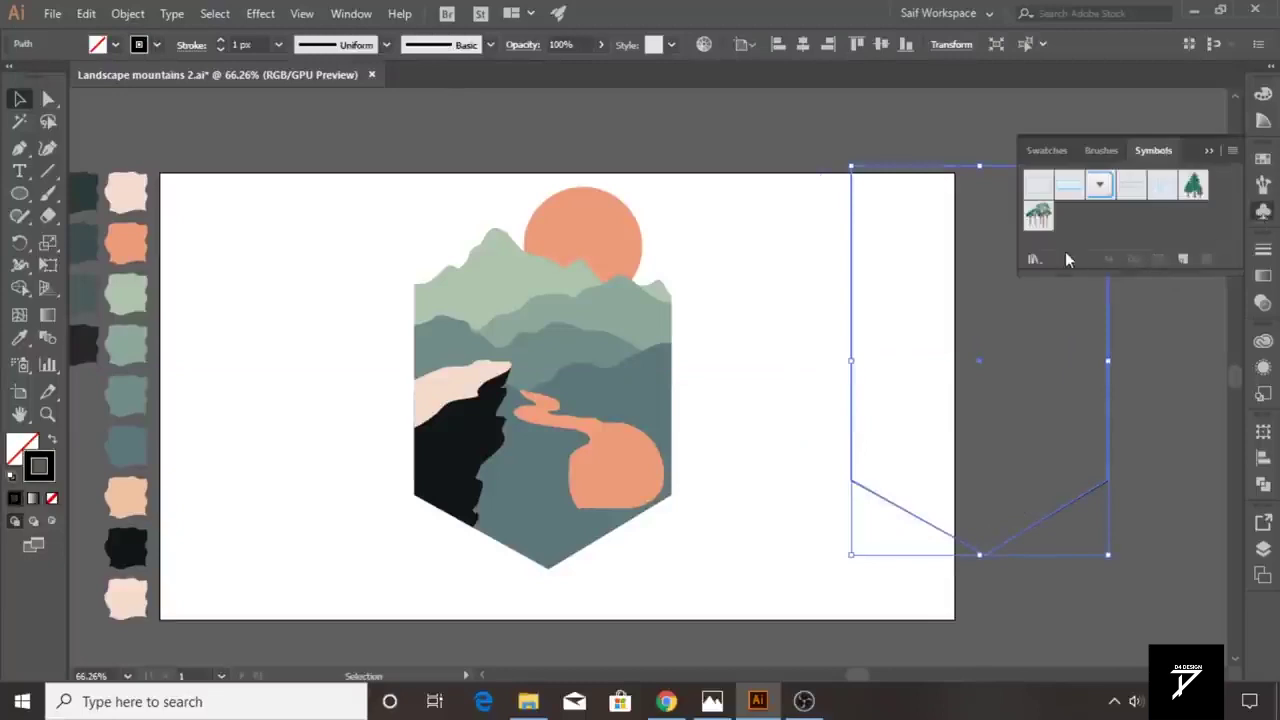
pyautogui.click(1034, 259)
pyautogui.click(1097, 477)
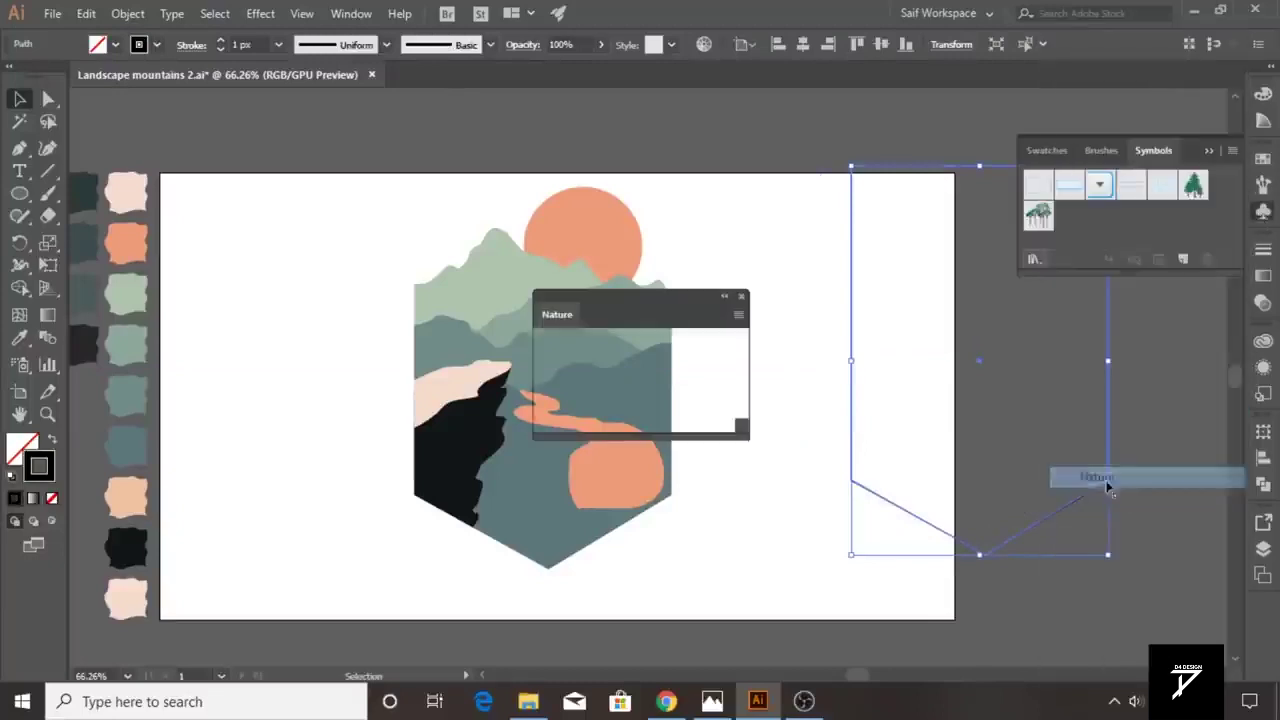
pyautogui.moveTo(750, 440)
pyautogui.mouseDown()
pyautogui.moveTo(805, 507)
pyautogui.moveTo(841, 598)
pyautogui.mouseUp()
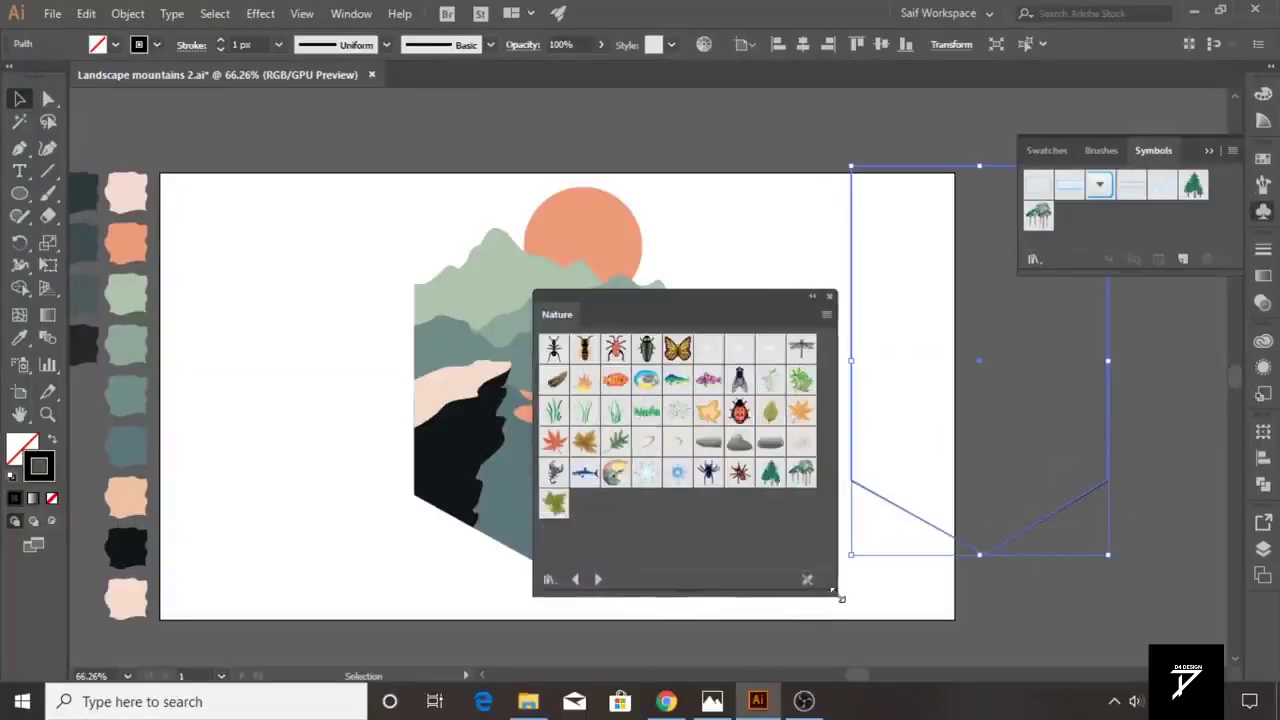
pyautogui.click(773, 478)
pyautogui.click(829, 297)
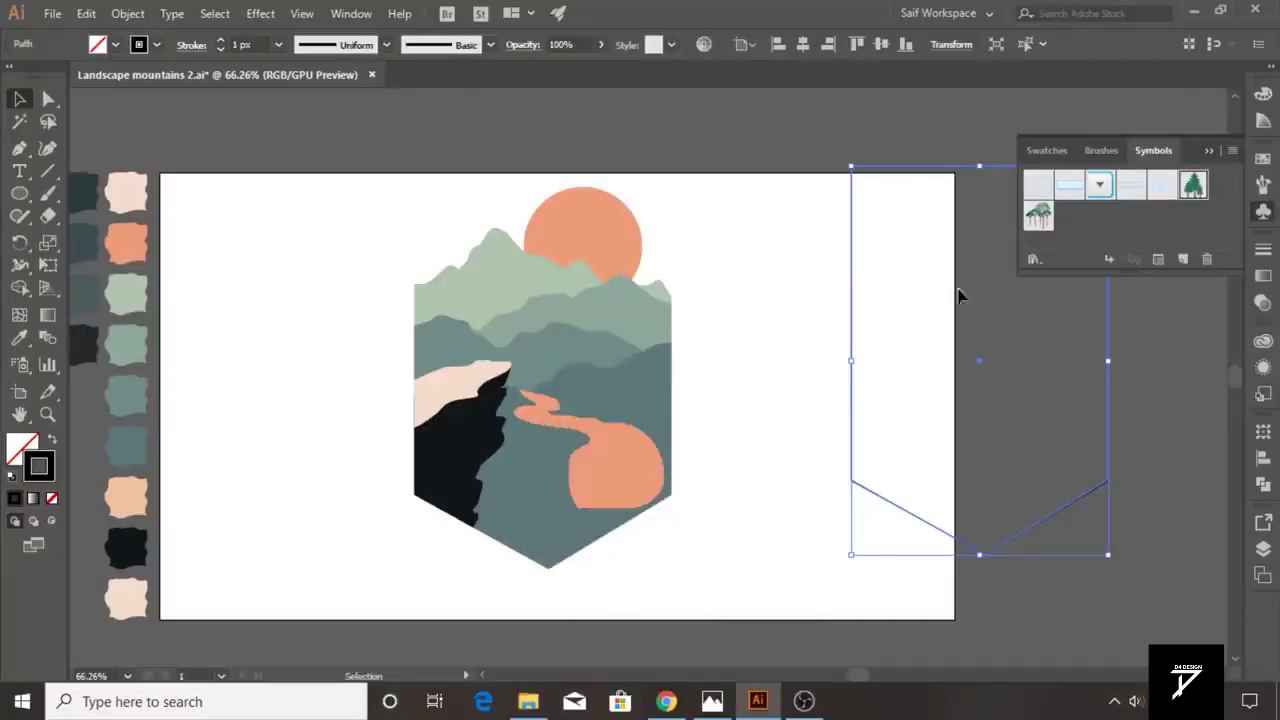
# - Place a Trees 1 symbol, break its link, ungroup it, and pull one tree apart
pyautogui.moveTo(1190, 188); pyautogui.dragTo(805, 260)
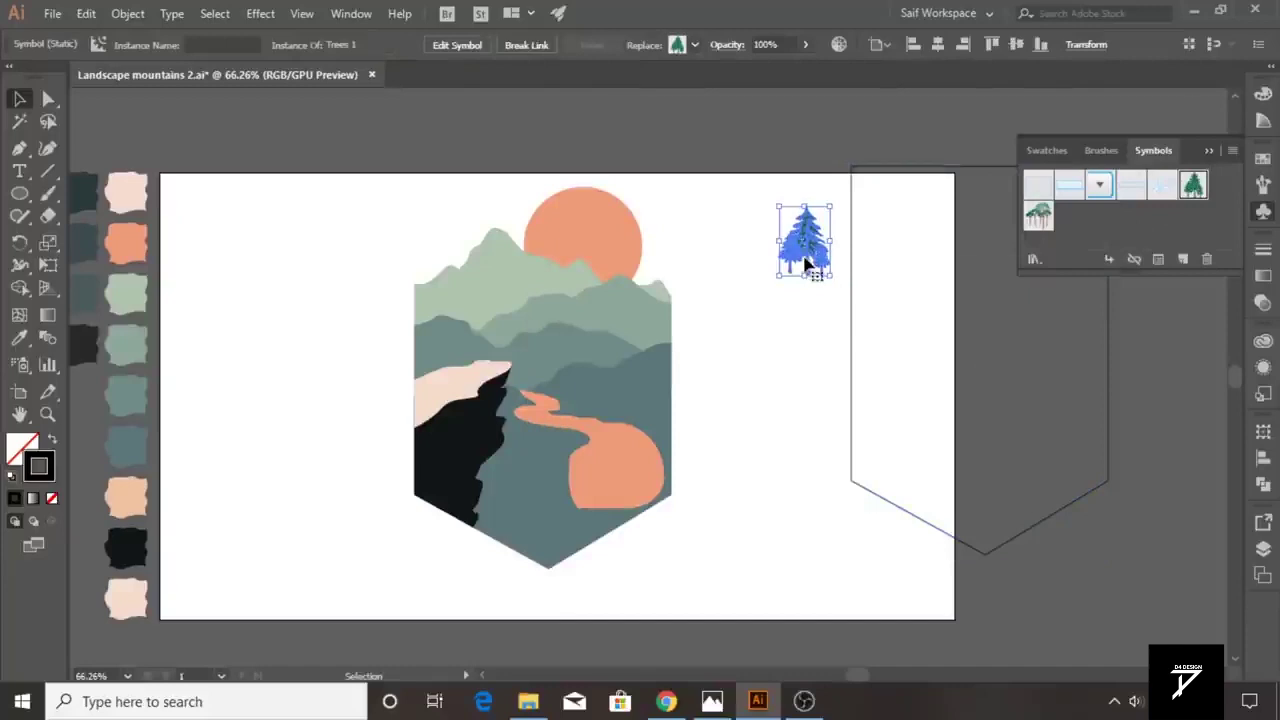
pyautogui.rightClick(805, 262)
pyautogui.click(860, 343)
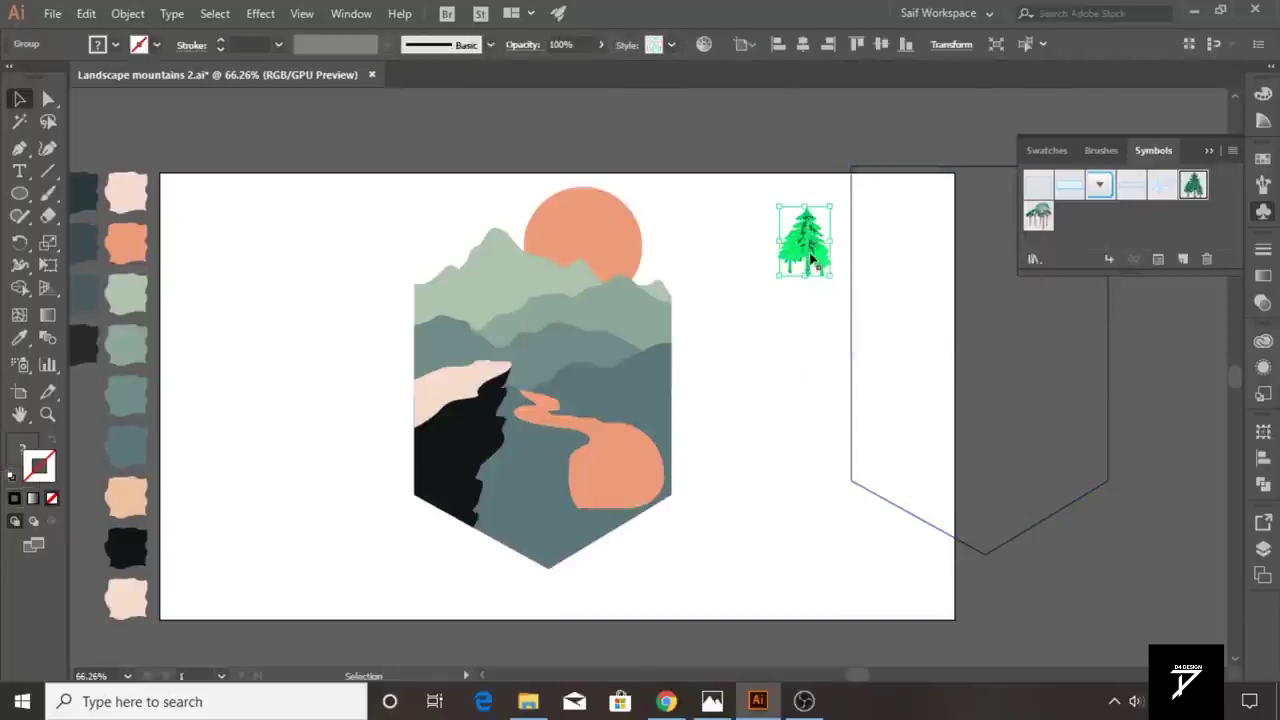
pyautogui.rightClick(812, 258)
pyautogui.click(877, 408)
pyautogui.rightClick(810, 265)
pyautogui.click(812, 414)
pyautogui.moveTo(810, 279); pyautogui.dragTo(835, 457)
pyautogui.click(314, 320)
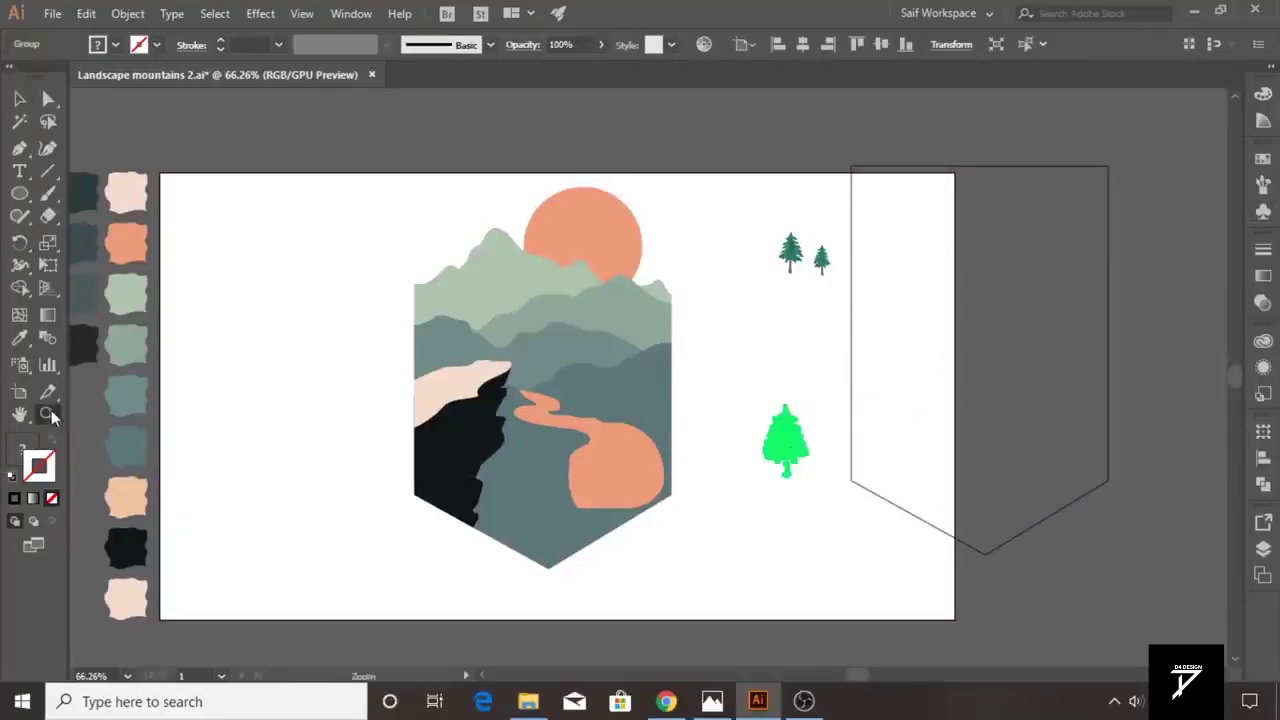
# - Colour the bright green tree dark grey and move it to a new spot
pyautogui.scroll(-2, 251, 394)
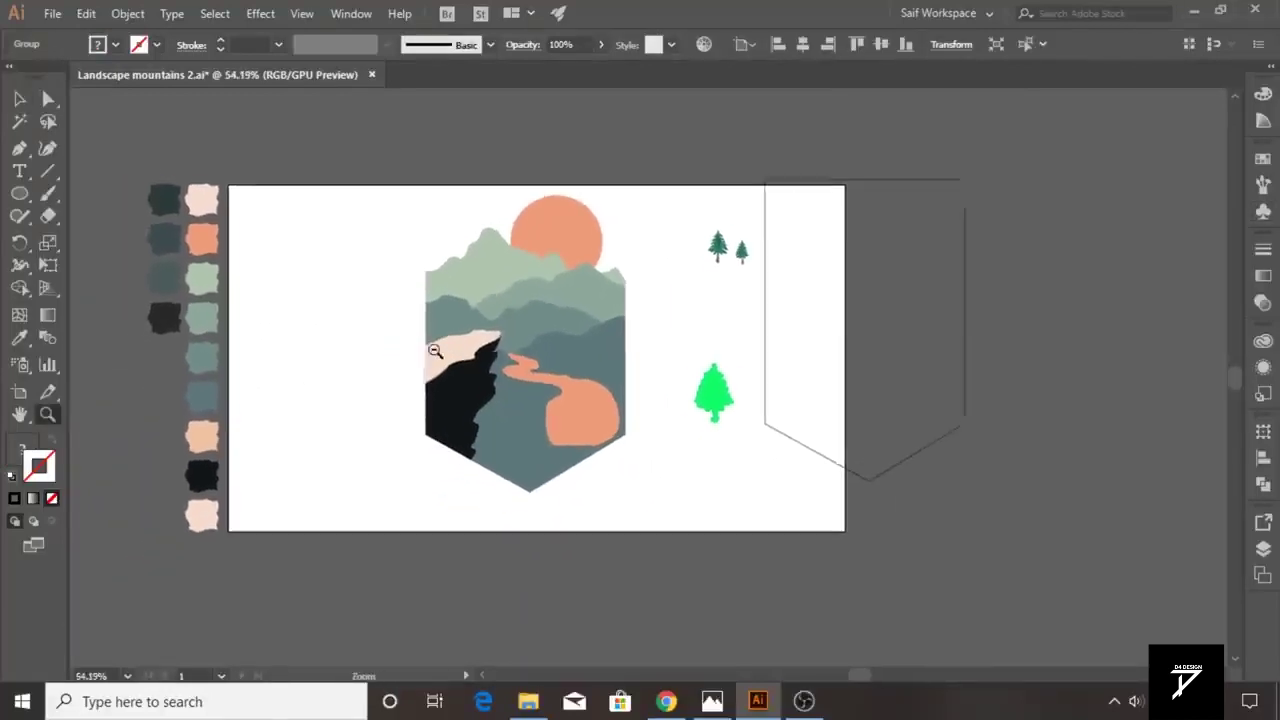
pyautogui.scroll(2, 331, 314)
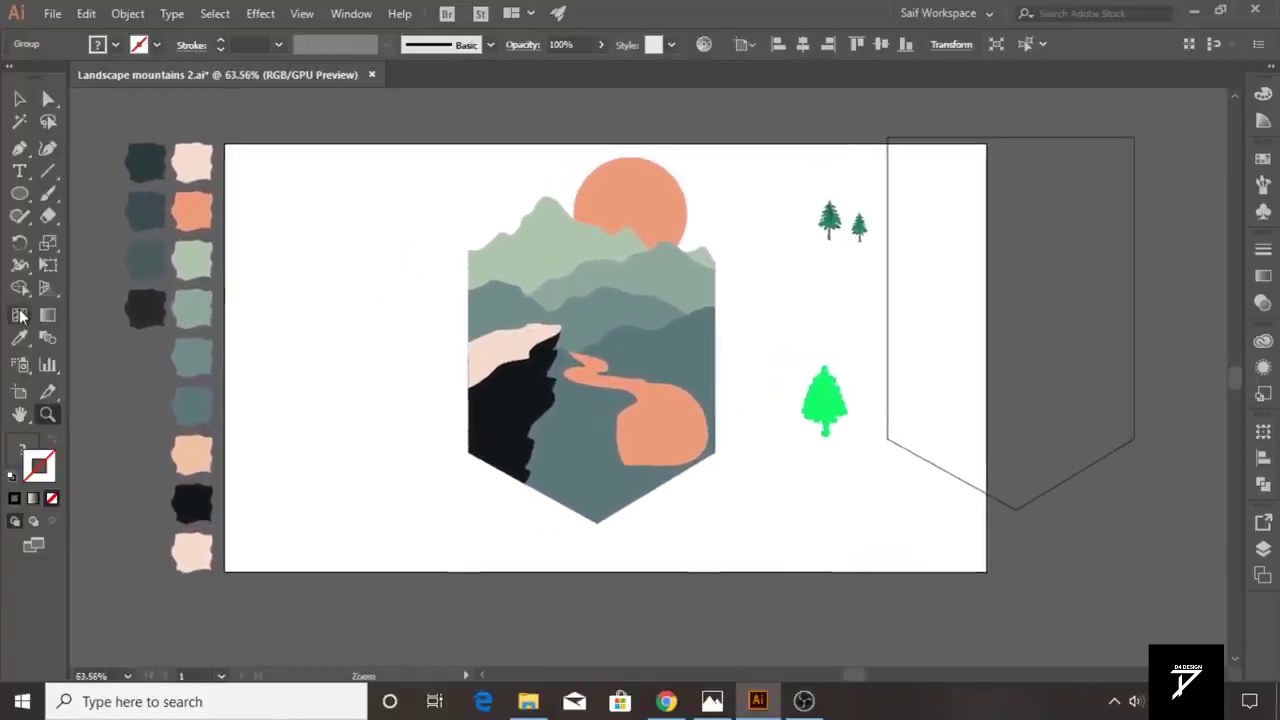
pyautogui.click(19, 338)
pyautogui.click(145, 162)
pyautogui.click(20, 100)
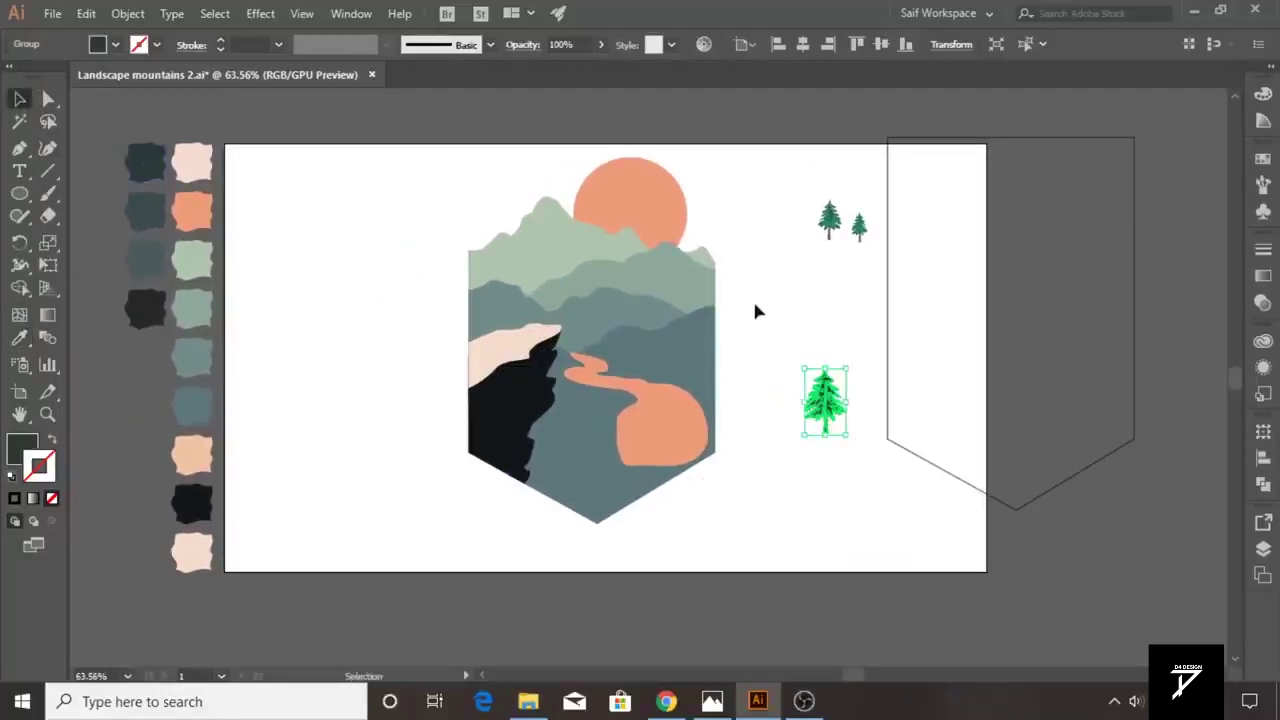
pyautogui.click(771, 320)
pyautogui.moveTo(695, 408); pyautogui.dragTo(629, 448)
# - Position the pine tree and stretch it taller
pyautogui.click(47, 416)
pyautogui.moveTo(713, 410); pyautogui.dragTo(880, 390)
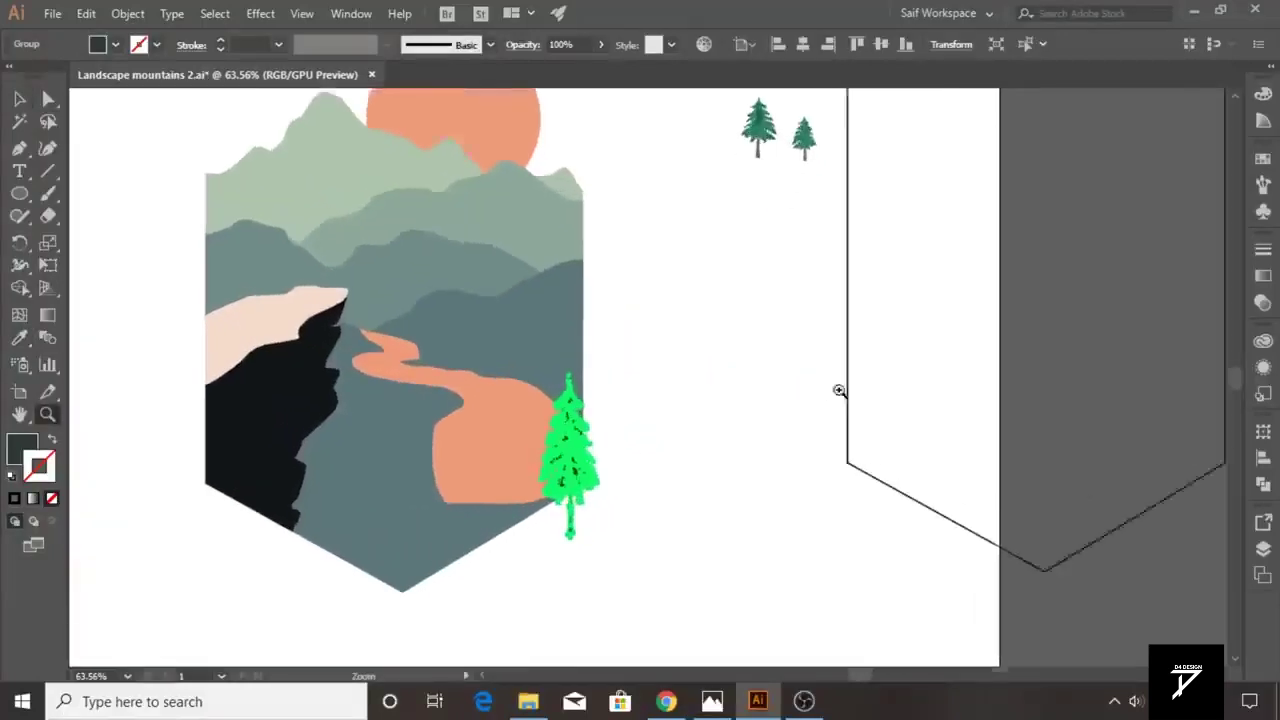
pyautogui.press('v')
pyautogui.moveTo(540, 400); pyautogui.dragTo(541, 400)
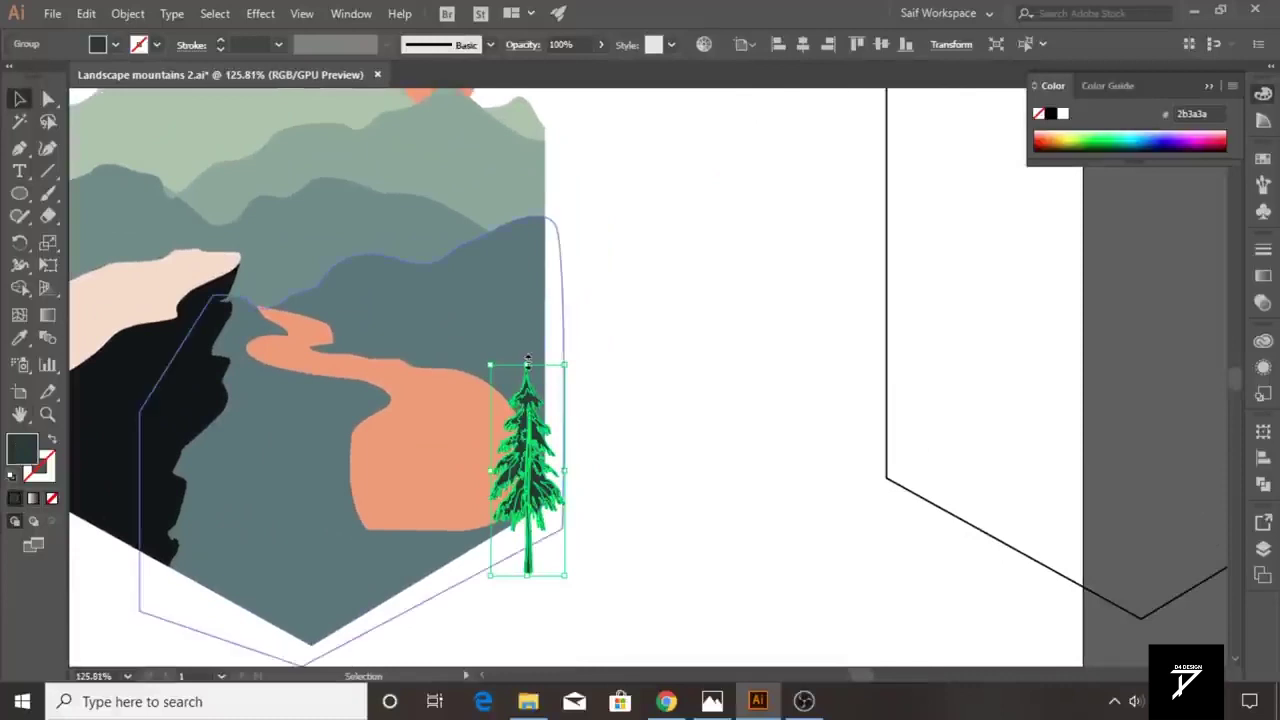
pyautogui.moveTo(558, 368); pyautogui.dragTo(558, 347)
pyautogui.click(646, 398)
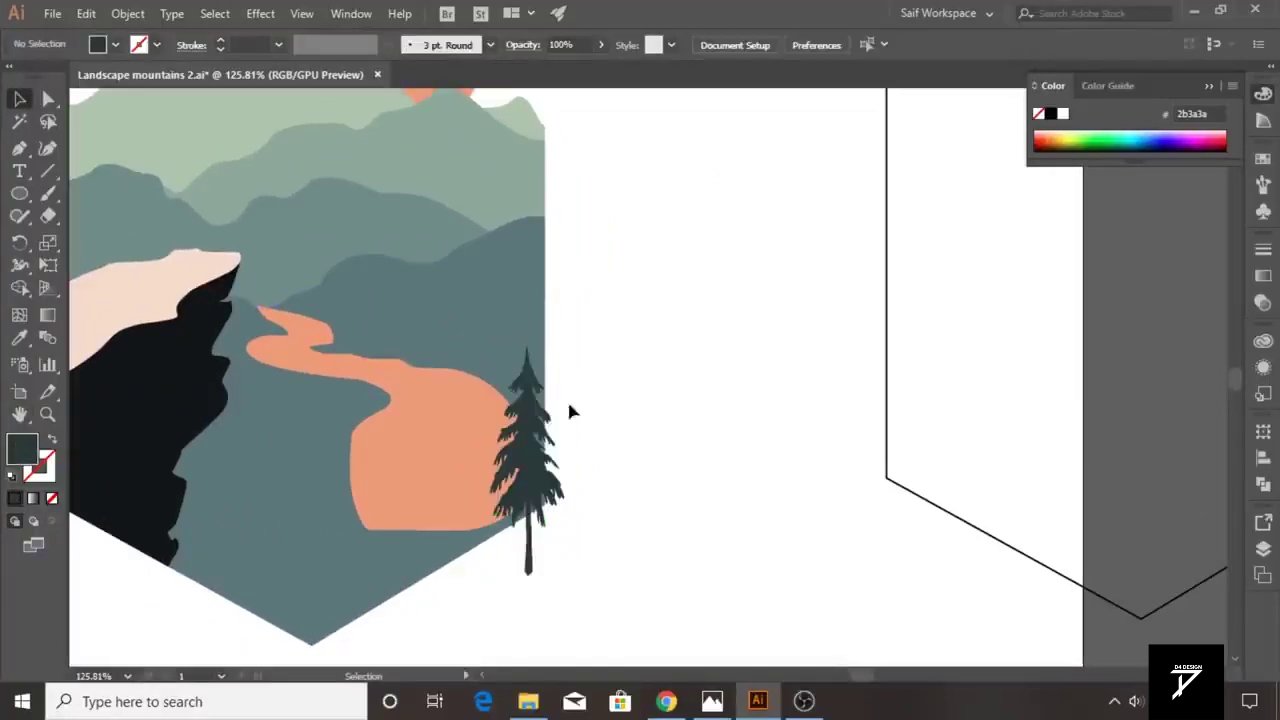
# - Make taller pine copies down-left and near the shield's bottom point
pyautogui.moveTo(529, 418); pyautogui.dragTo(495, 455)
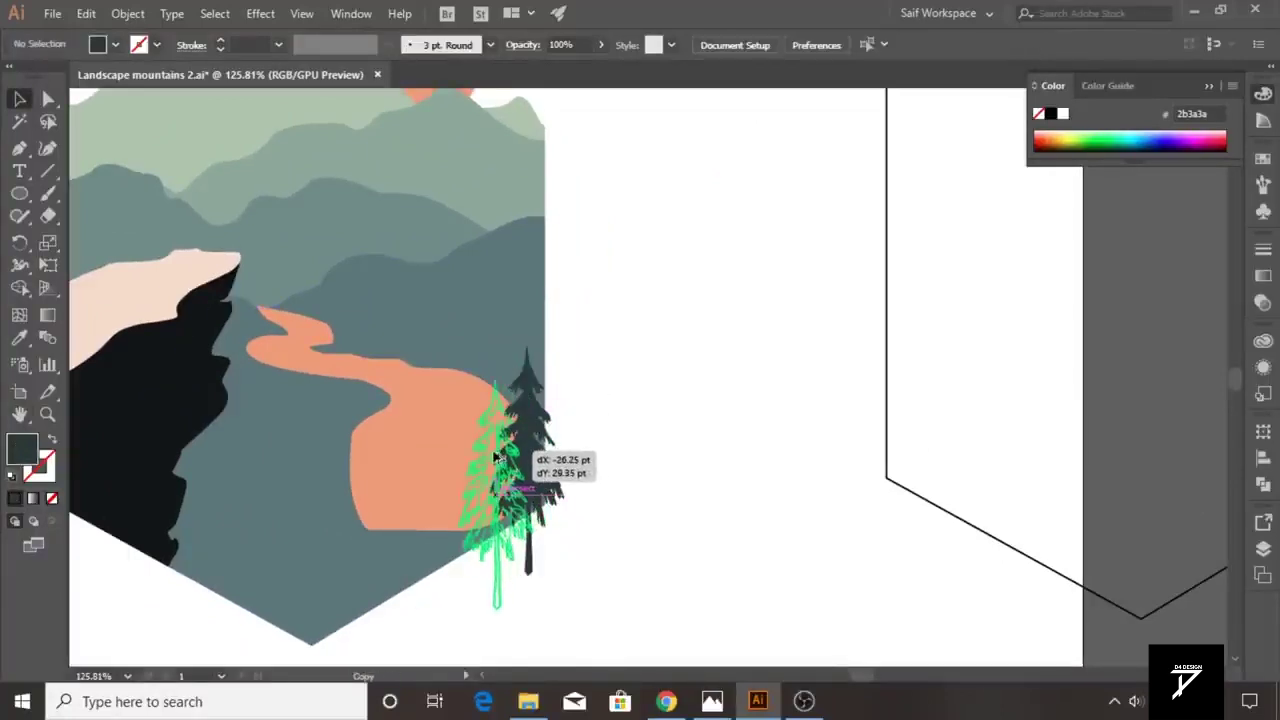
pyautogui.moveTo(532, 382); pyautogui.dragTo(535, 365)
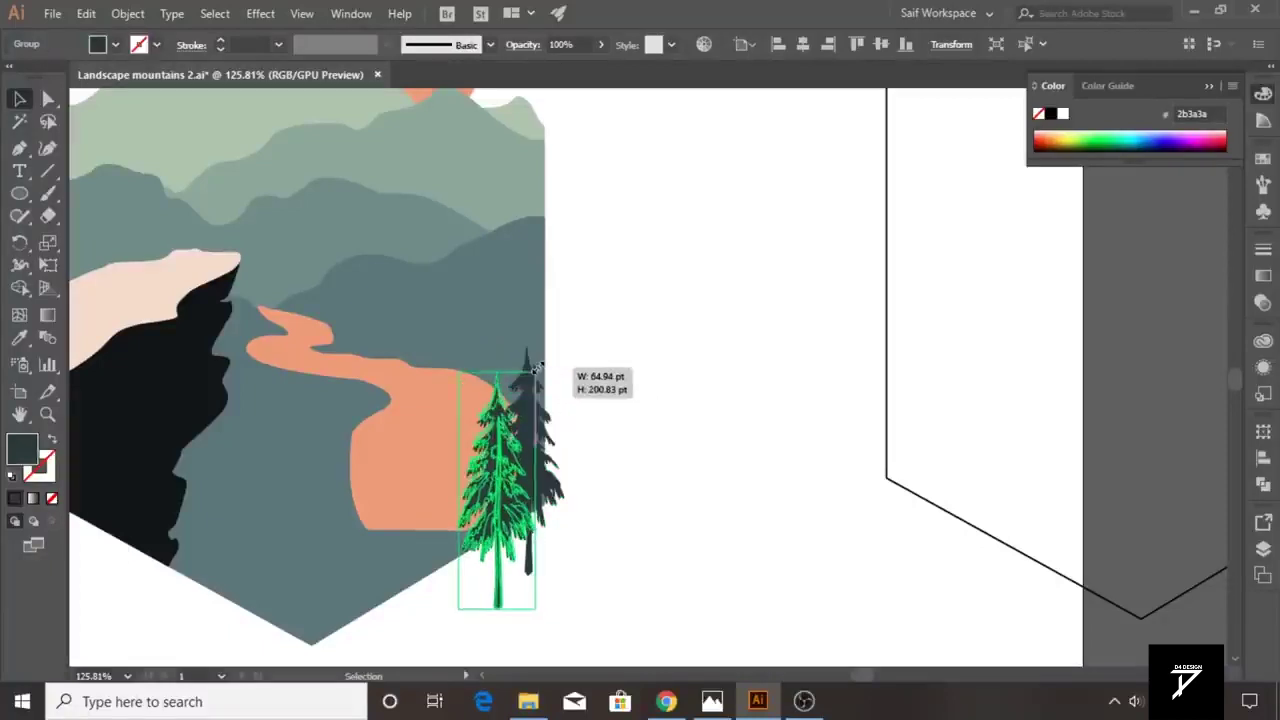
pyautogui.moveTo(537, 368); pyautogui.dragTo(537, 370)
pyautogui.moveTo(491, 440); pyautogui.dragTo(499, 448)
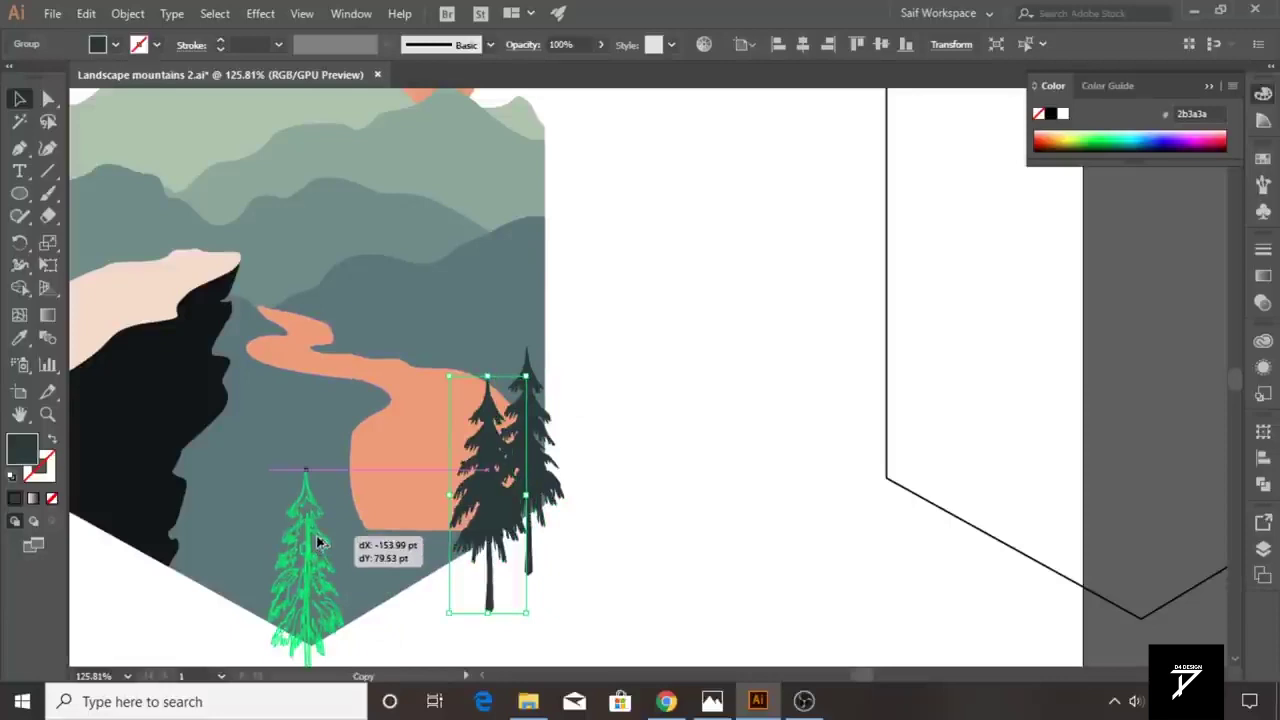
pyautogui.moveTo(374, 497)
pyautogui.mouseDown()
pyautogui.moveTo(356, 507)
pyautogui.moveTo(356, 436)
pyautogui.mouseUp()
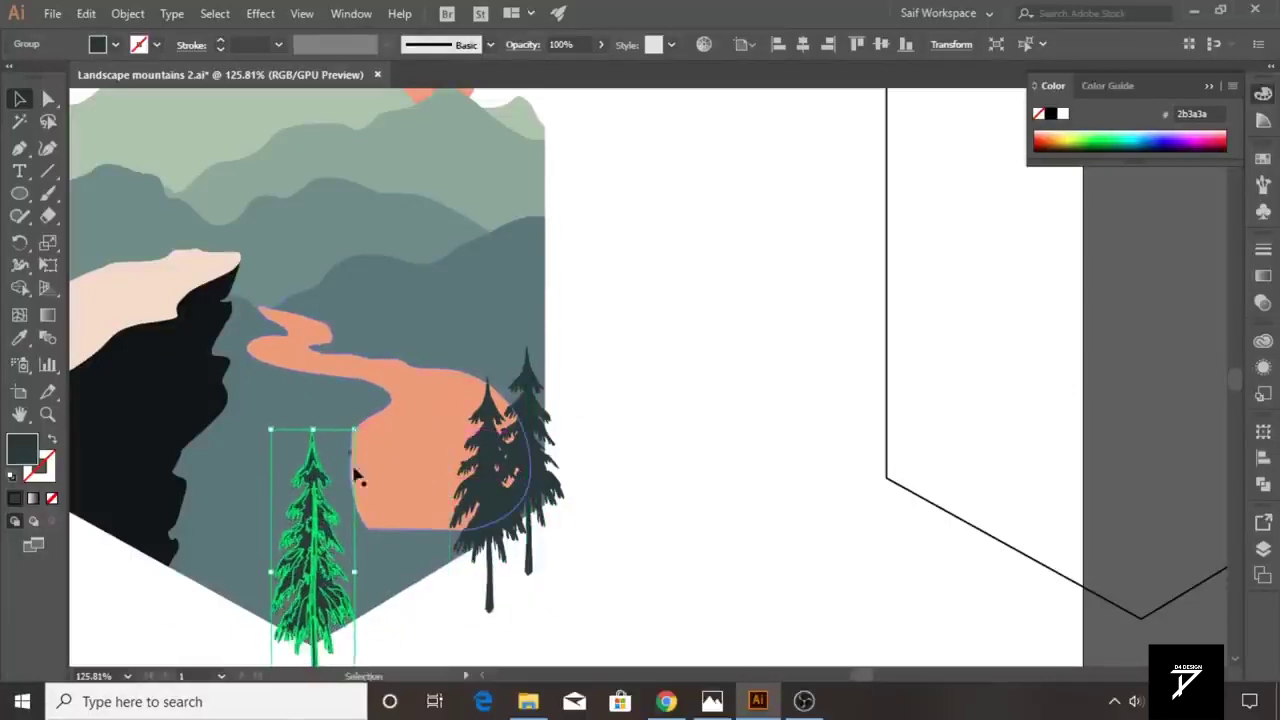
# - Add more resized pine copies along the river and the shield's left edge
pyautogui.moveTo(312, 520); pyautogui.dragTo(418, 515)
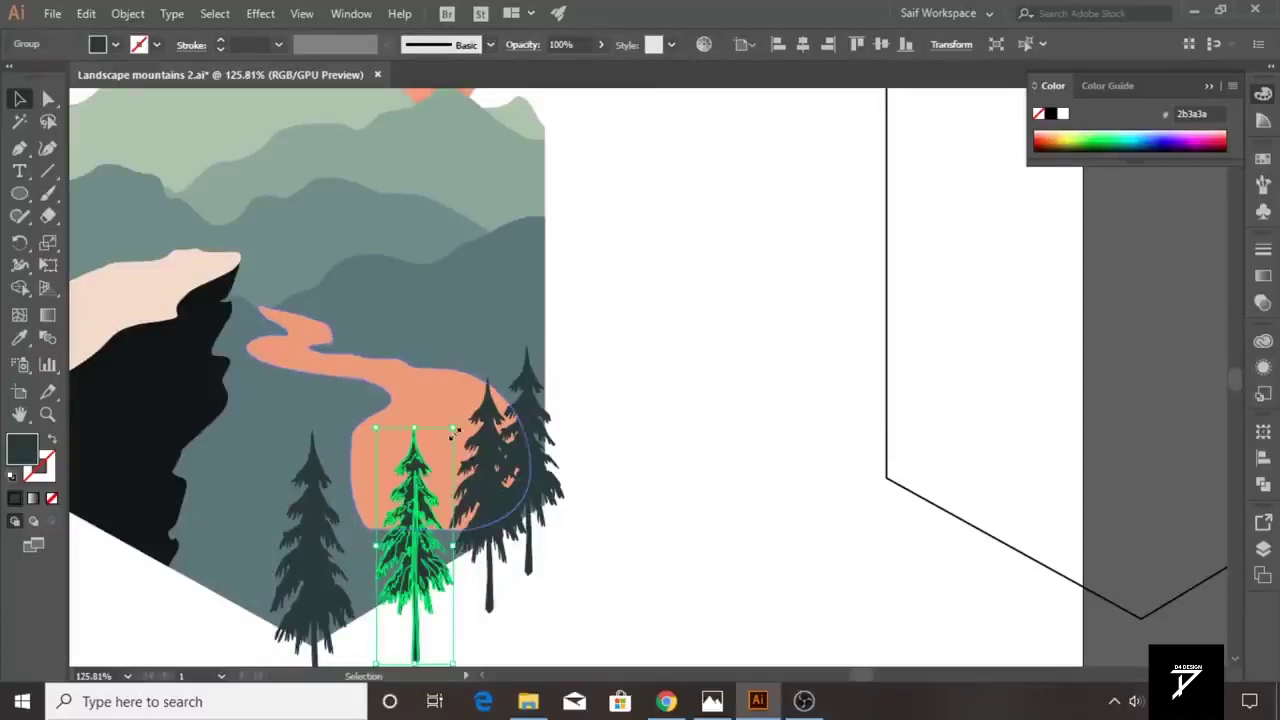
pyautogui.moveTo(451, 430)
pyautogui.mouseDown()
pyautogui.moveTo(425, 458)
pyautogui.moveTo(425, 515)
pyautogui.mouseUp()
pyautogui.moveTo(423, 586)
pyautogui.mouseDown()
pyautogui.moveTo(359, 566)
pyautogui.moveTo(371, 574)
pyautogui.moveTo(290, 572)
pyautogui.mouseUp()
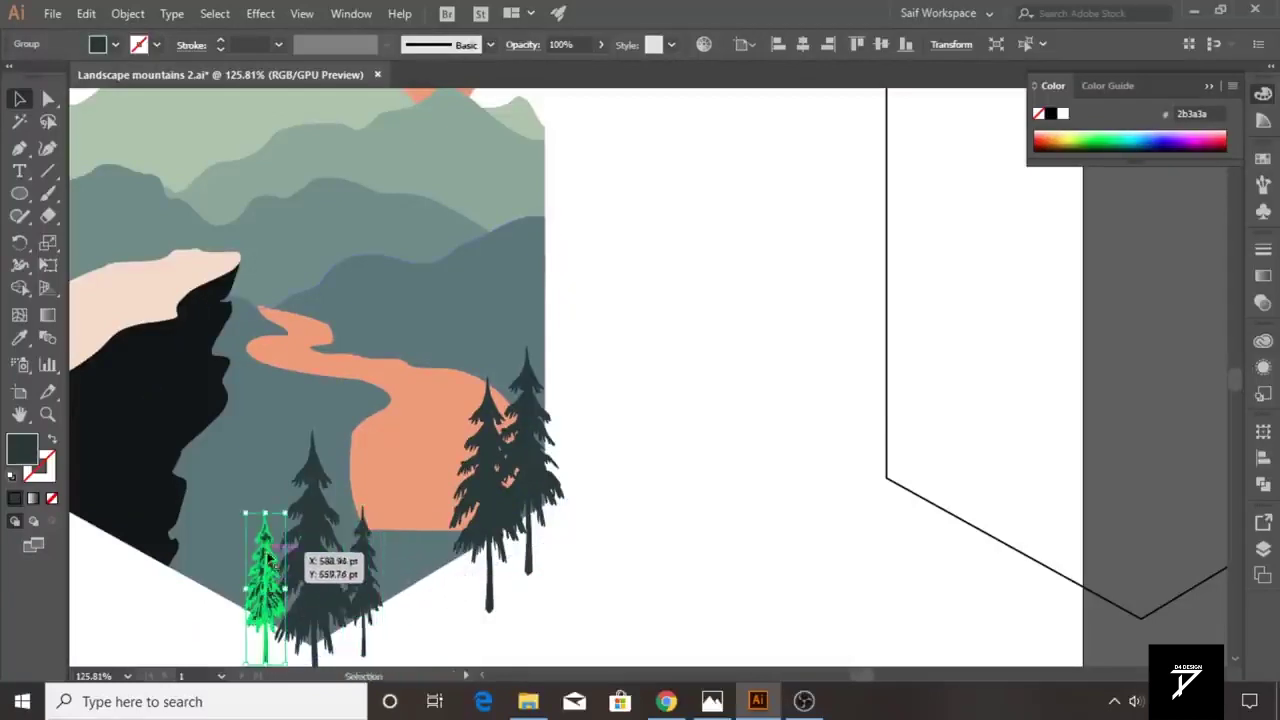
pyautogui.moveTo(266, 506); pyautogui.dragTo(265, 488)
pyautogui.moveTo(256, 563); pyautogui.dragTo(201, 563)
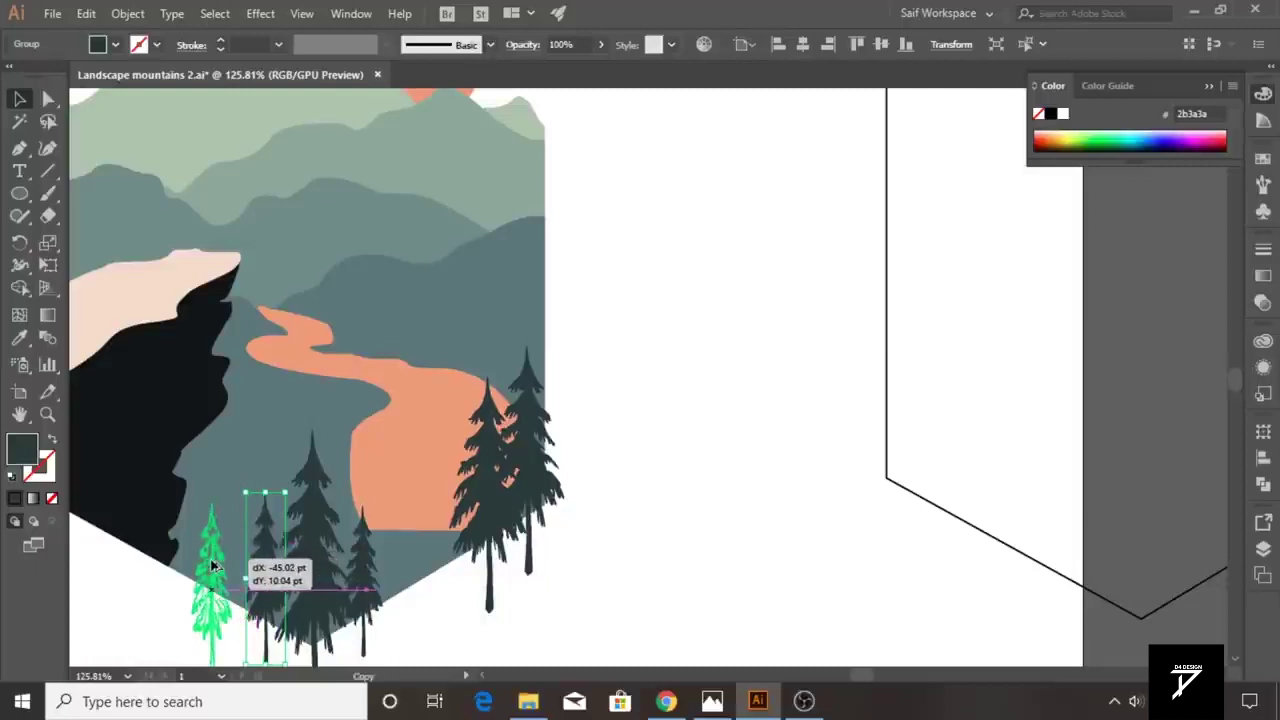
pyautogui.click(562, 625)
pyautogui.moveTo(213, 560); pyautogui.dragTo(406, 556)
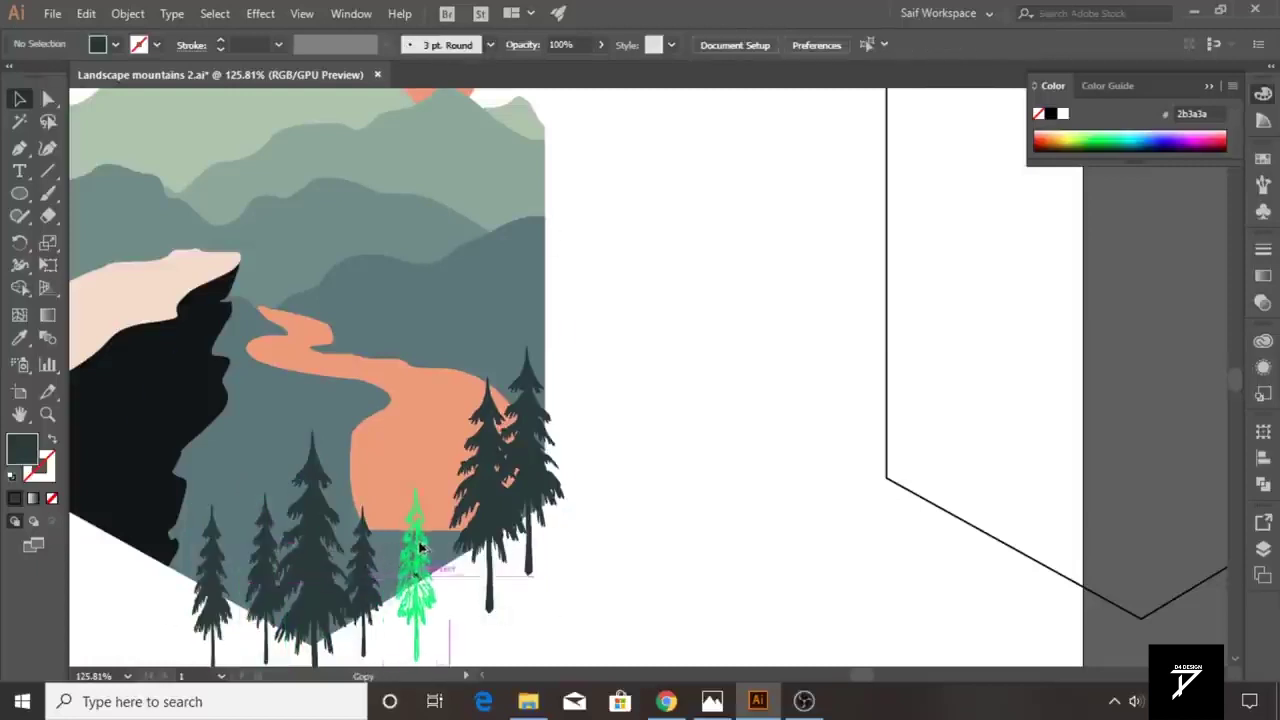
pyautogui.moveTo(420, 548); pyautogui.dragTo(432, 558)
pyautogui.press('z')
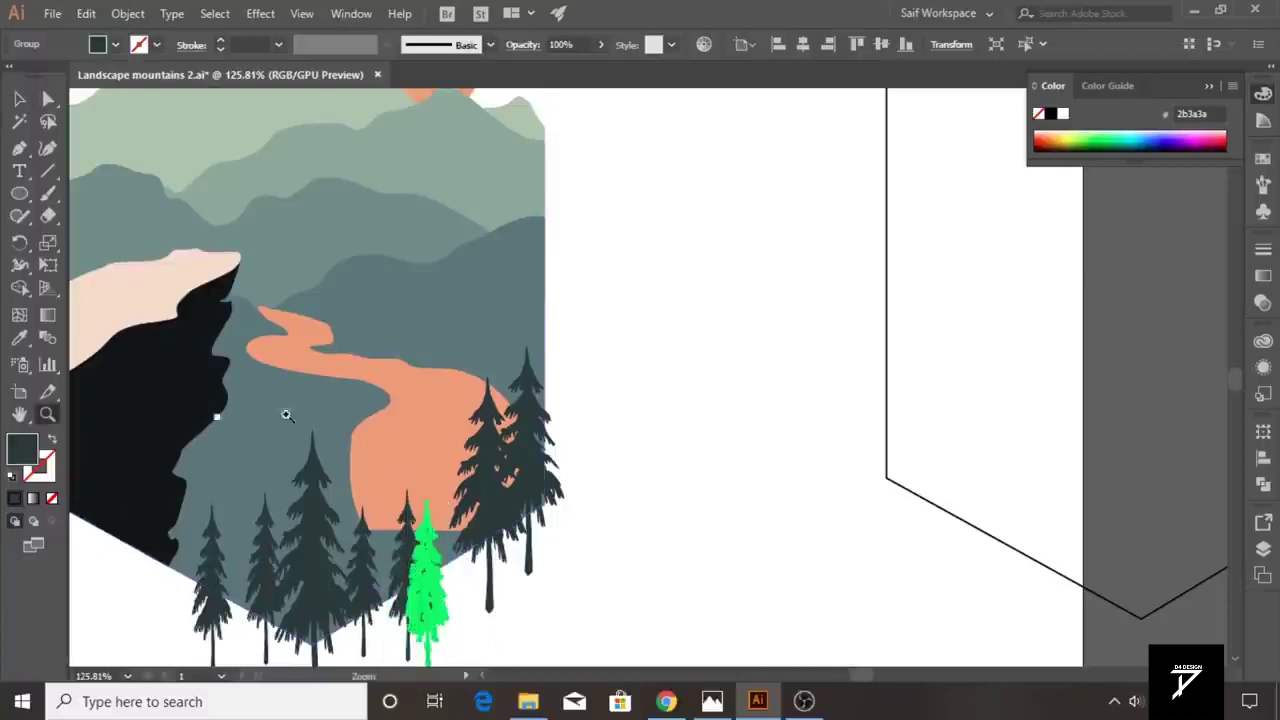
pyautogui.moveTo(286, 415); pyautogui.dragTo(413, 434)
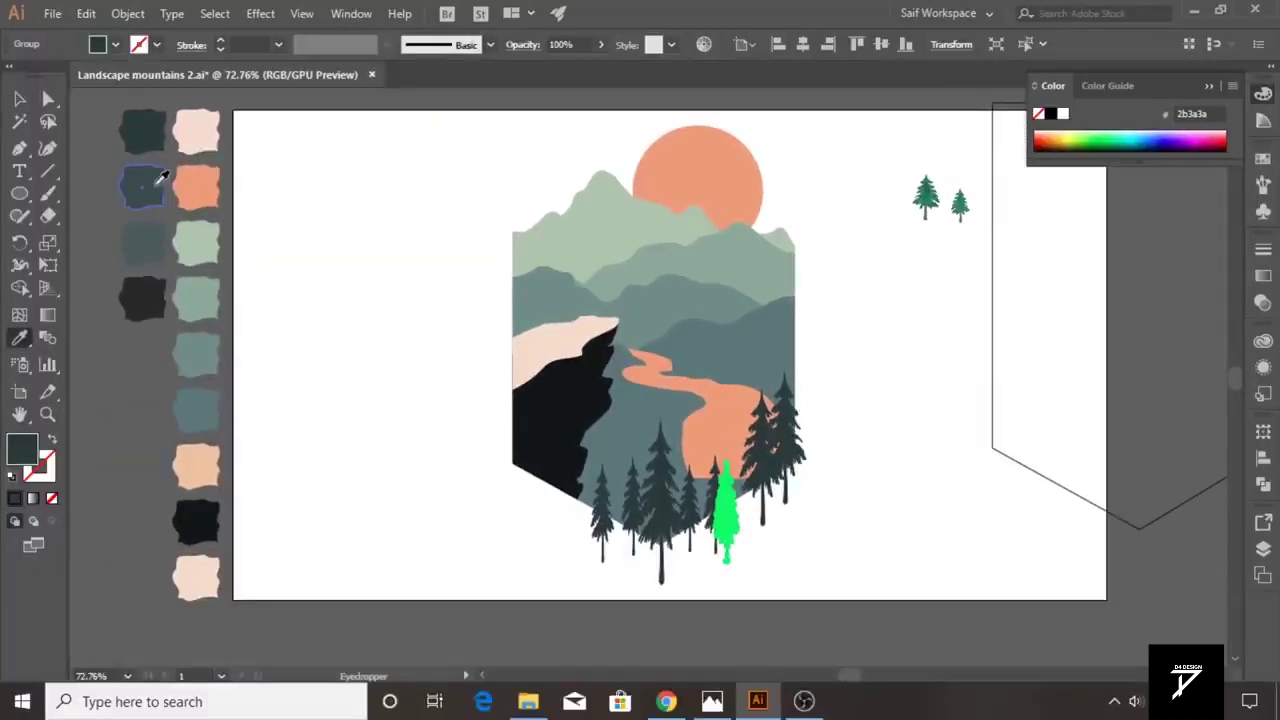
# - Recolour the tree copy with the slate swatch and nudge it slightly up and left
pyautogui.click(143, 185)
pyautogui.press('v')
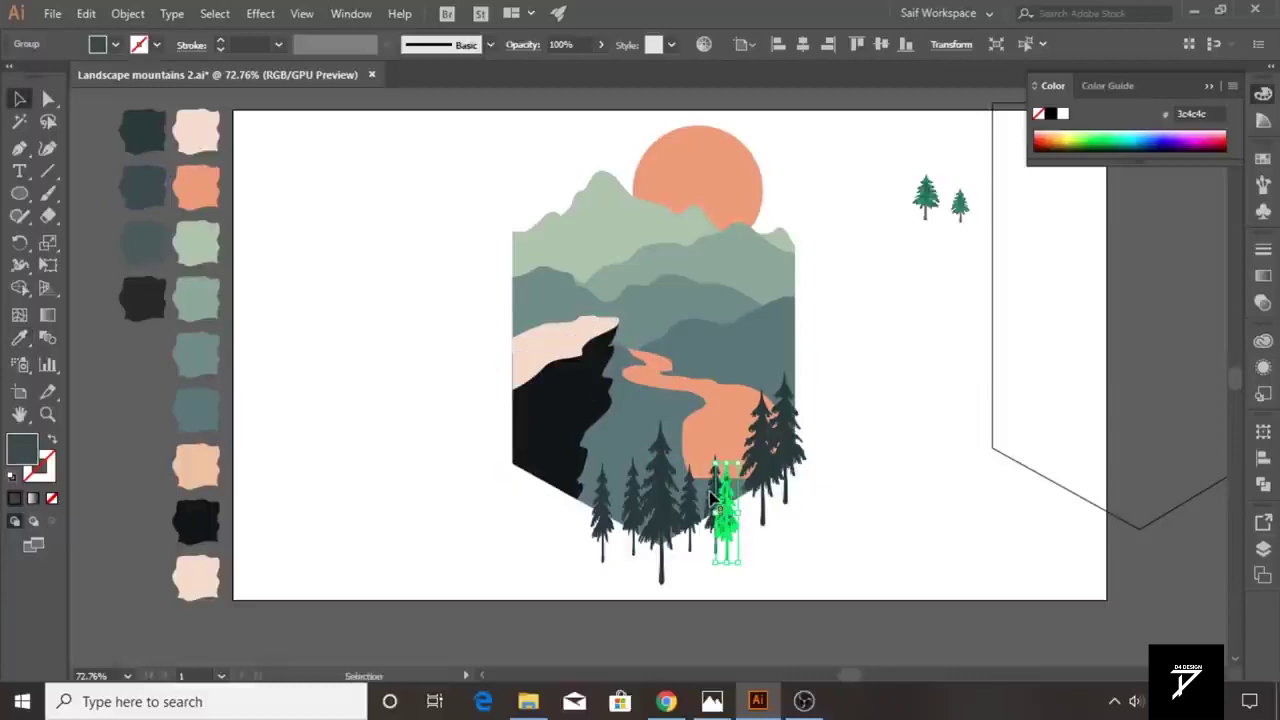
pyautogui.moveTo(708, 503); pyautogui.dragTo(698, 498)
pyautogui.click(860, 470)
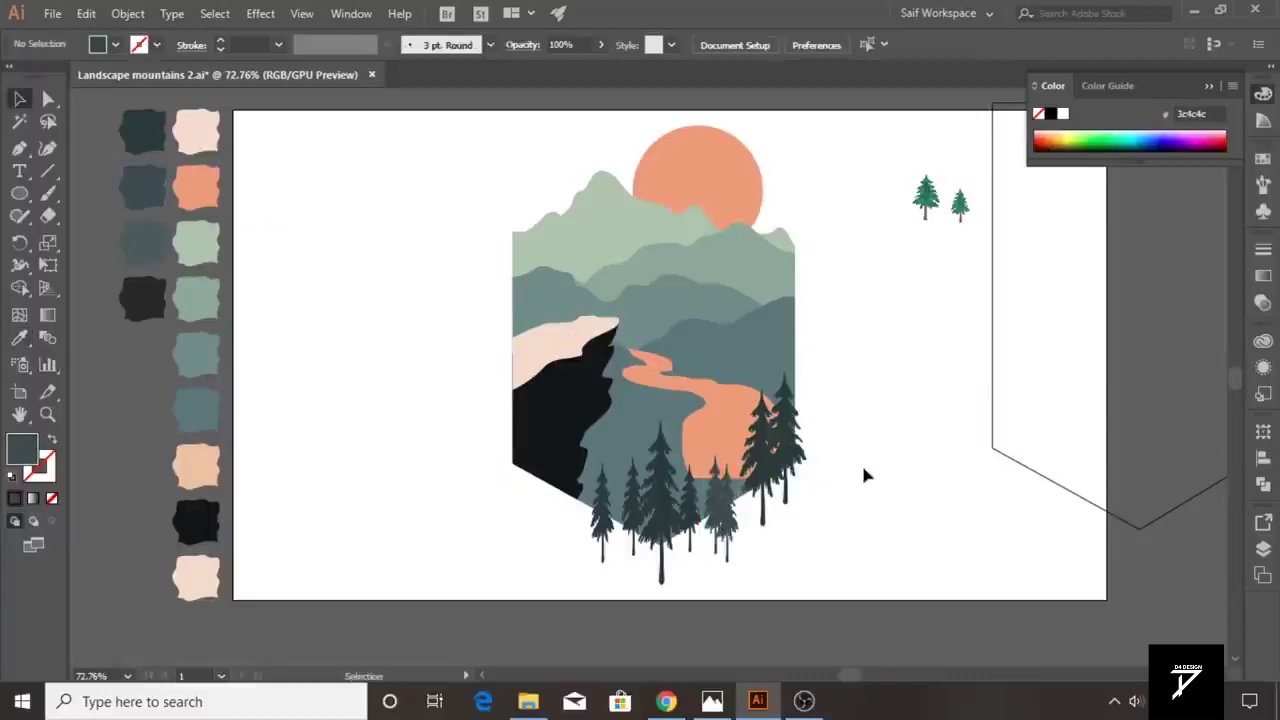
# - Recolour the last bright green tree by the river's right edge with the dark swatch
pyautogui.moveTo(598, 418); pyautogui.dragTo(550, 422)
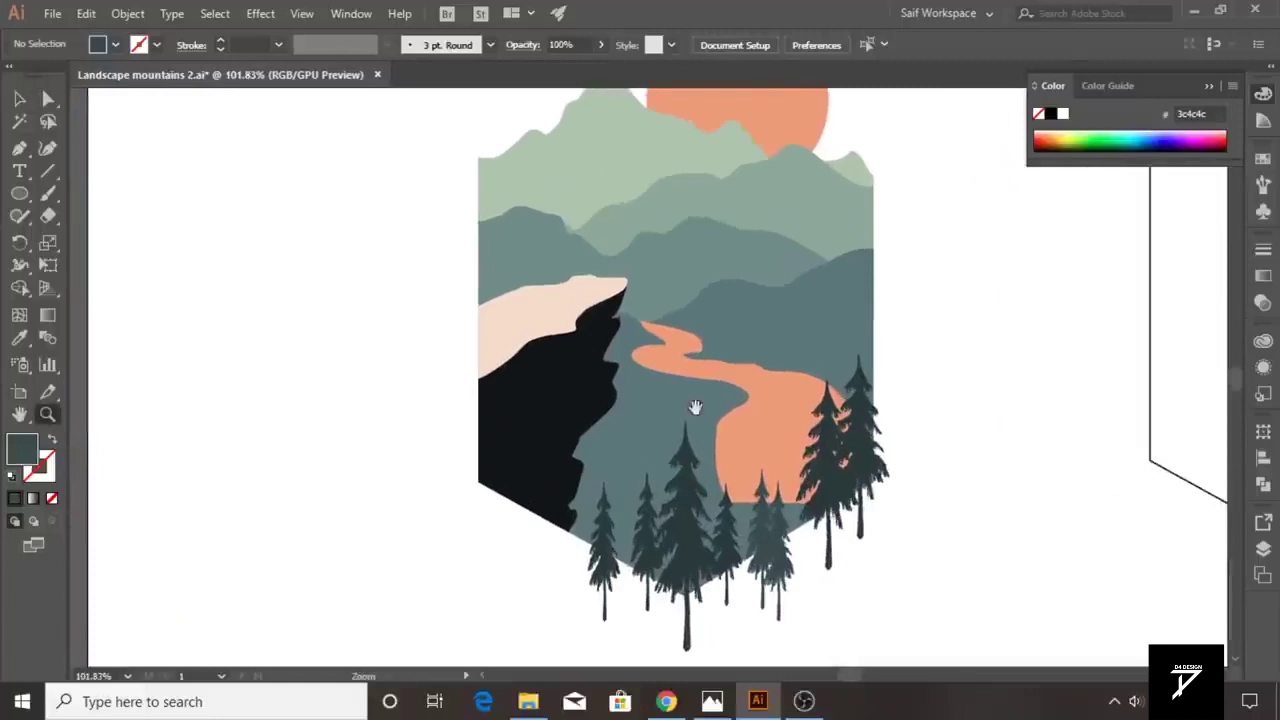
pyautogui.scroll(-5, 550, 422)
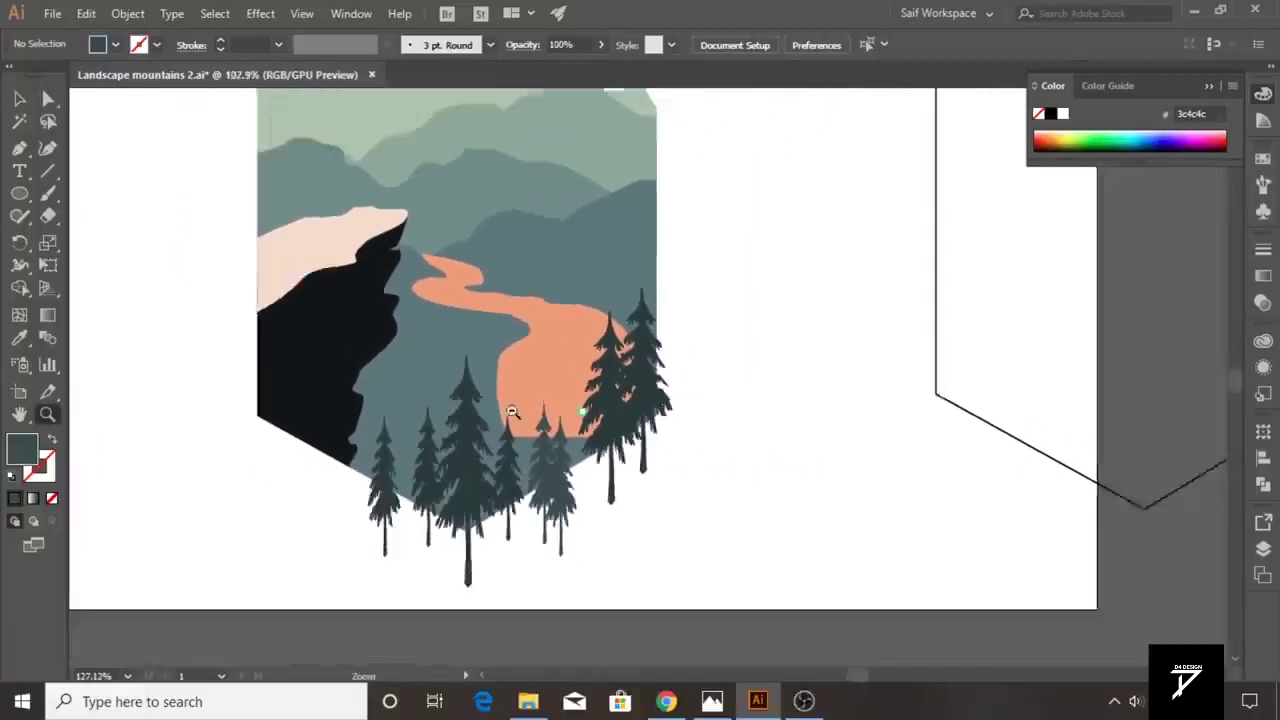
pyautogui.click(658, 422)
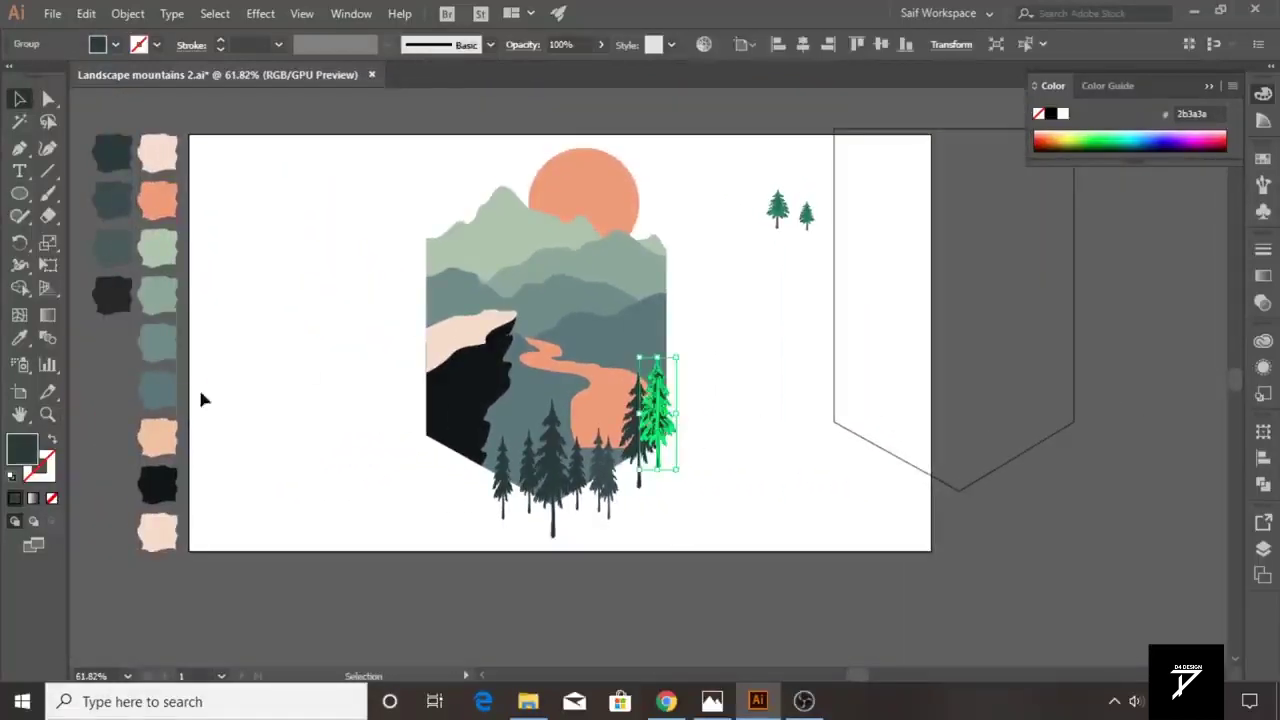
pyautogui.click(112, 294)
pyautogui.press('v')
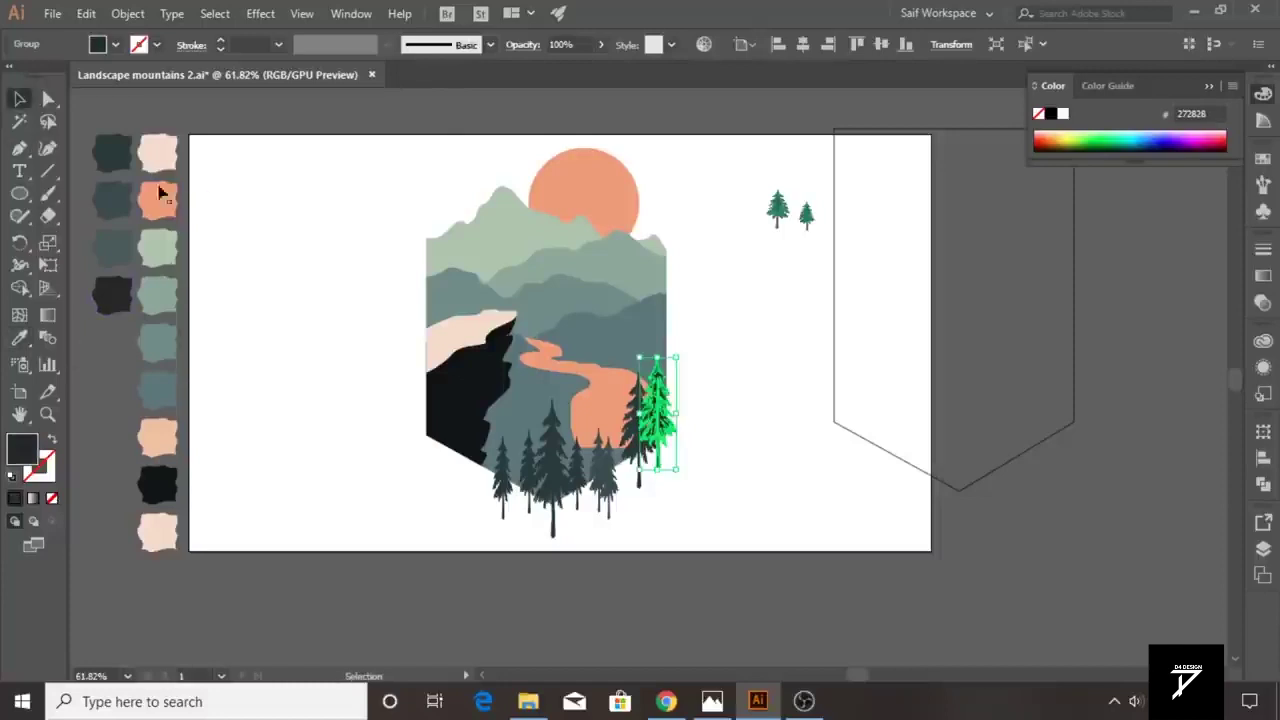
pyautogui.click(288, 317)
pyautogui.click(670, 425)
pyautogui.click(738, 436)
# - Alt-drag a pine copy to the cliff base and enlarge the narrow tree beside it
pyautogui.moveTo(420, 443); pyautogui.dragTo(567, 431)
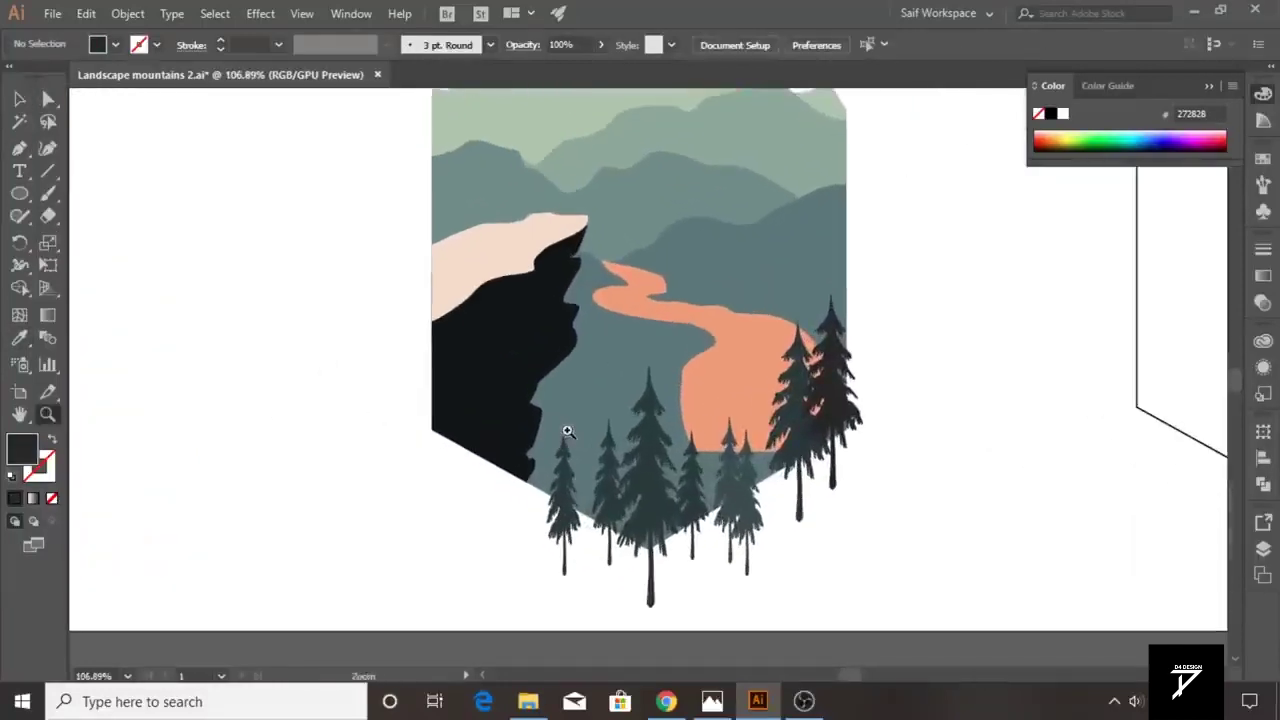
pyautogui.click(701, 481)
pyautogui.moveTo(740, 420); pyautogui.dragTo(494, 472)
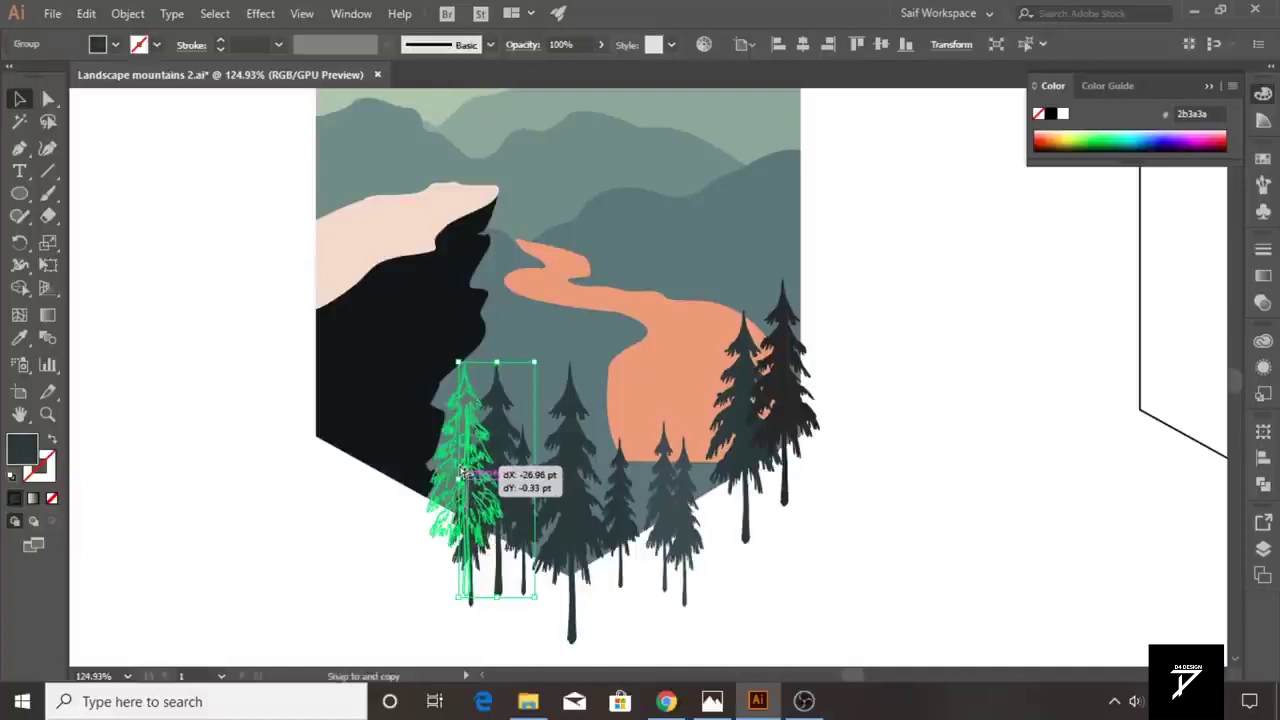
pyautogui.moveTo(493, 472); pyautogui.dragTo(463, 462)
pyautogui.keyDown('shift'); pyautogui.click(505, 400); pyautogui.keyUp('shift')
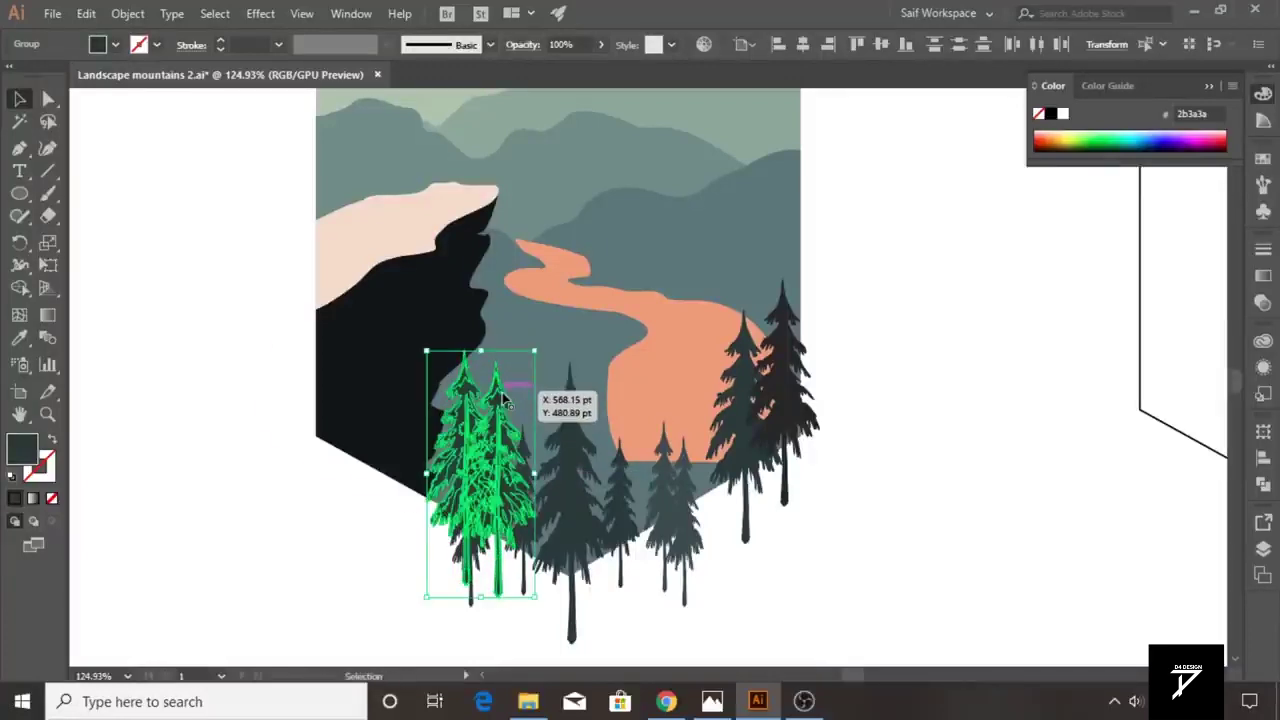
pyautogui.click(334, 505)
pyautogui.click(470, 592)
pyautogui.moveTo(490, 436); pyautogui.dragTo(508, 350)
pyautogui.keyDown('shift'); pyautogui.click(497, 400); pyautogui.keyUp('shift')
# - Zoom out to bring the colour swatches into view and deselect the trees
pyautogui.click(48, 416)
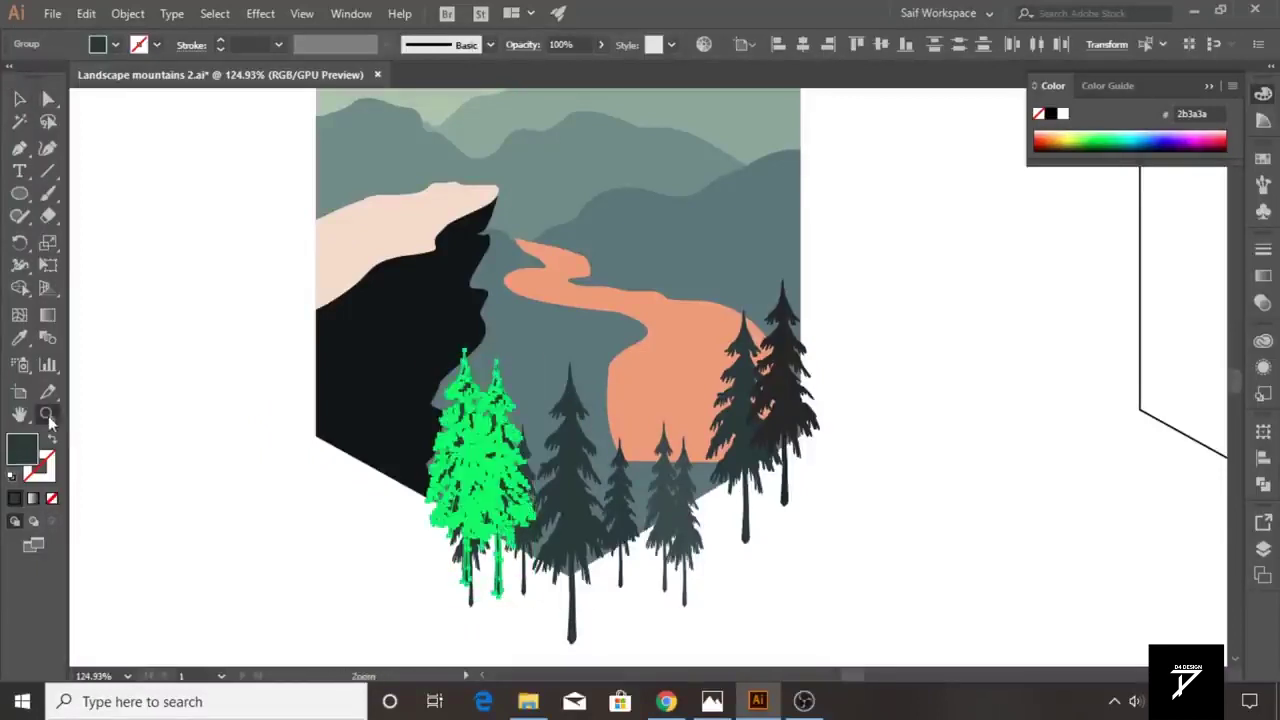
pyautogui.moveTo(310, 345); pyautogui.dragTo(183, 363)
pyautogui.press('i')
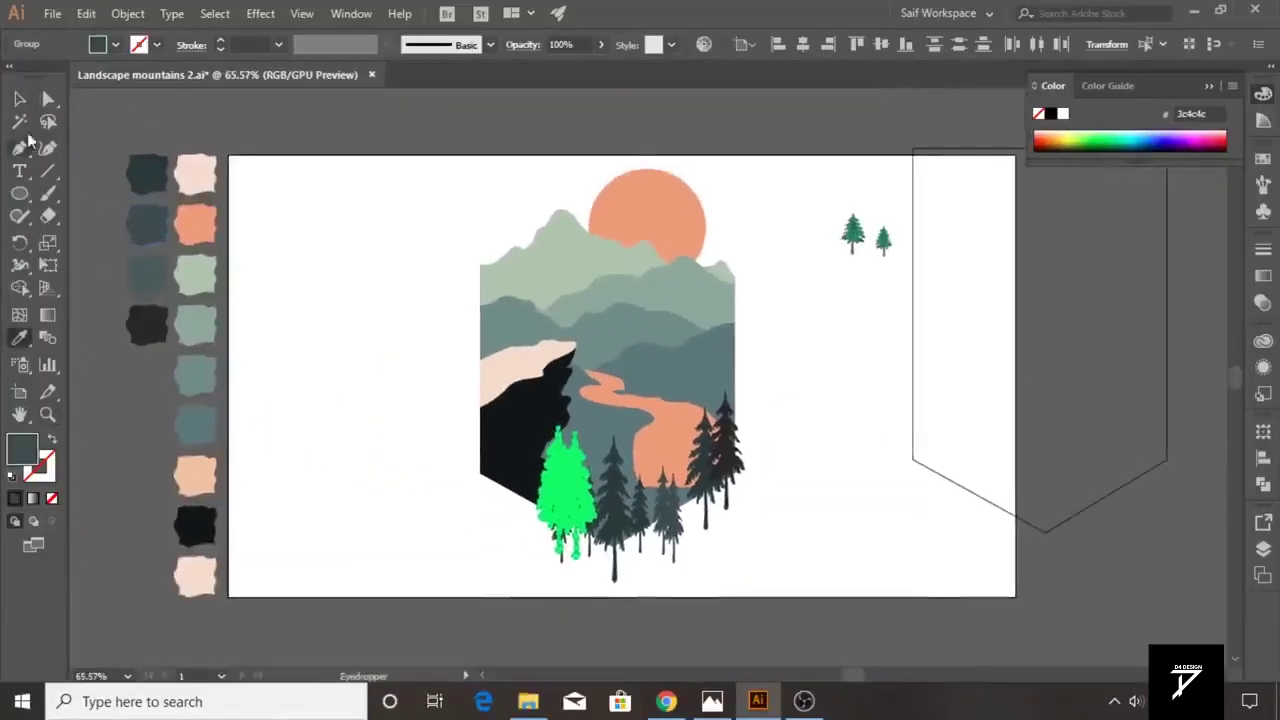
pyautogui.press('v')
pyautogui.click(370, 490)
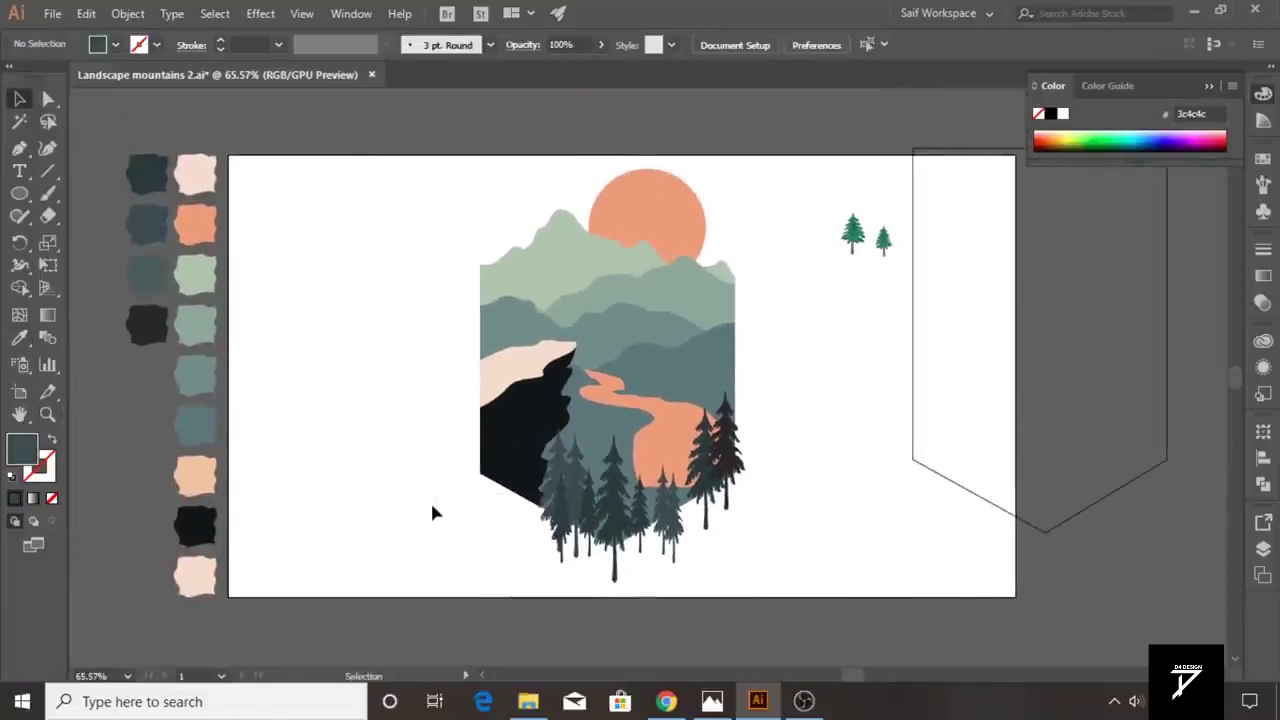
pyautogui.hscroll(1, 432, 512)
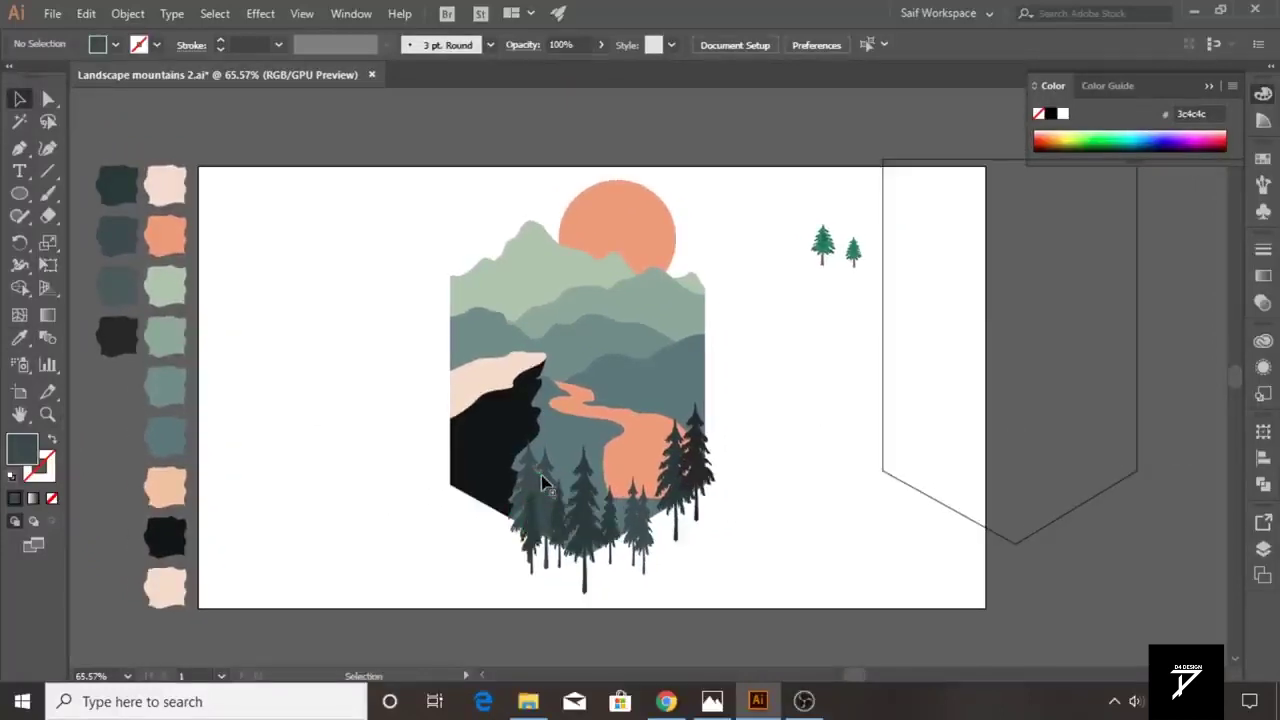
# - Alt-drag a tree copy into the gap between the right-hand pines
pyautogui.moveTo(458, 467); pyautogui.dragTo(549, 476)
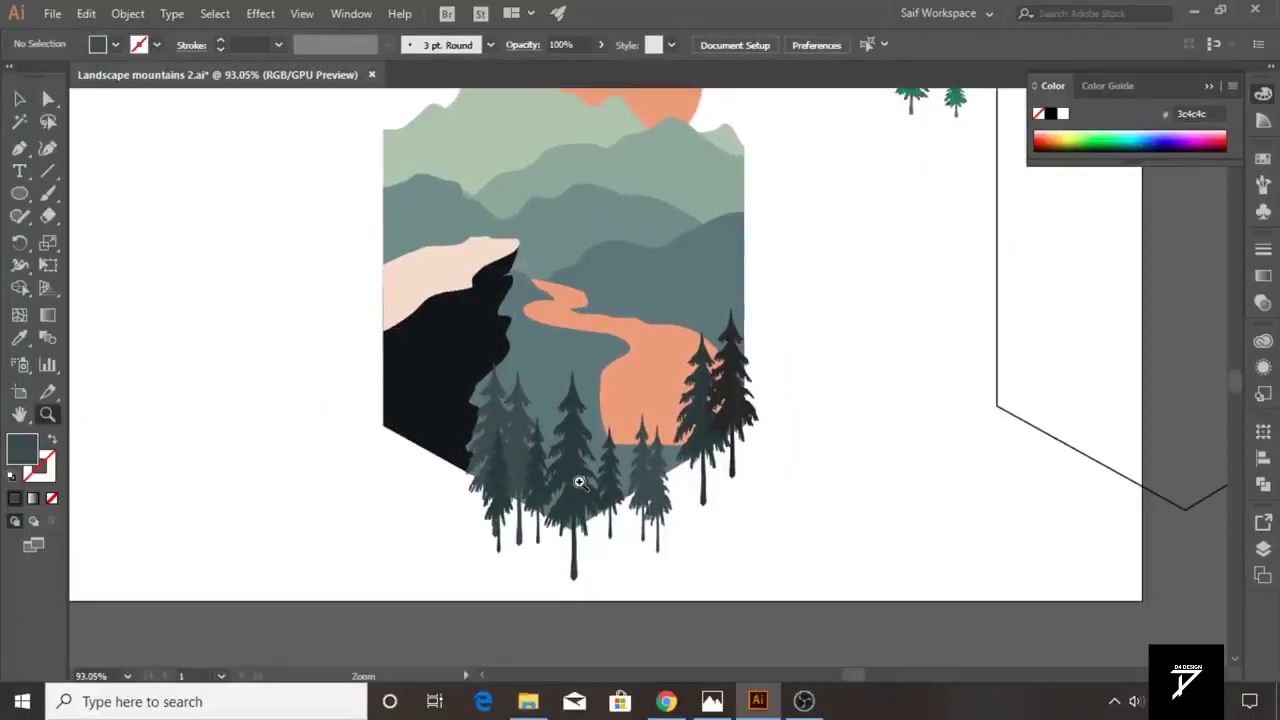
pyautogui.moveTo(667, 515); pyautogui.dragTo(727, 455)
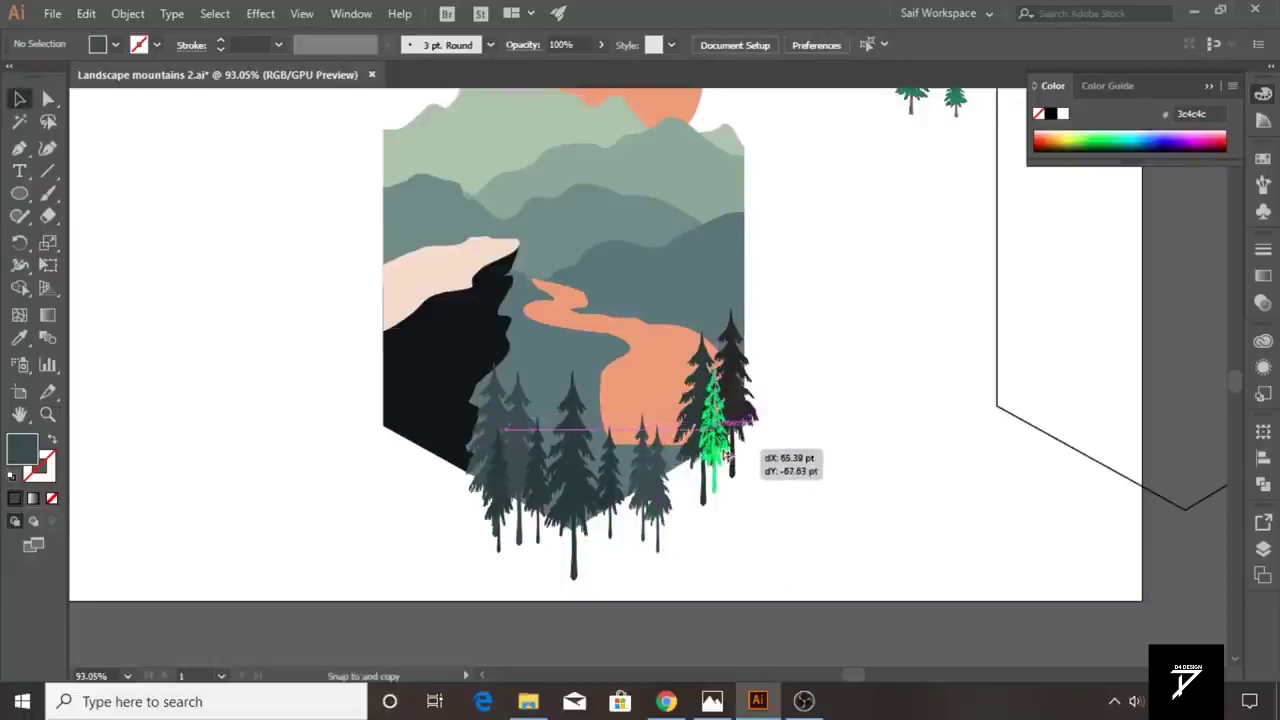
pyautogui.moveTo(727, 455); pyautogui.dragTo(724, 447)
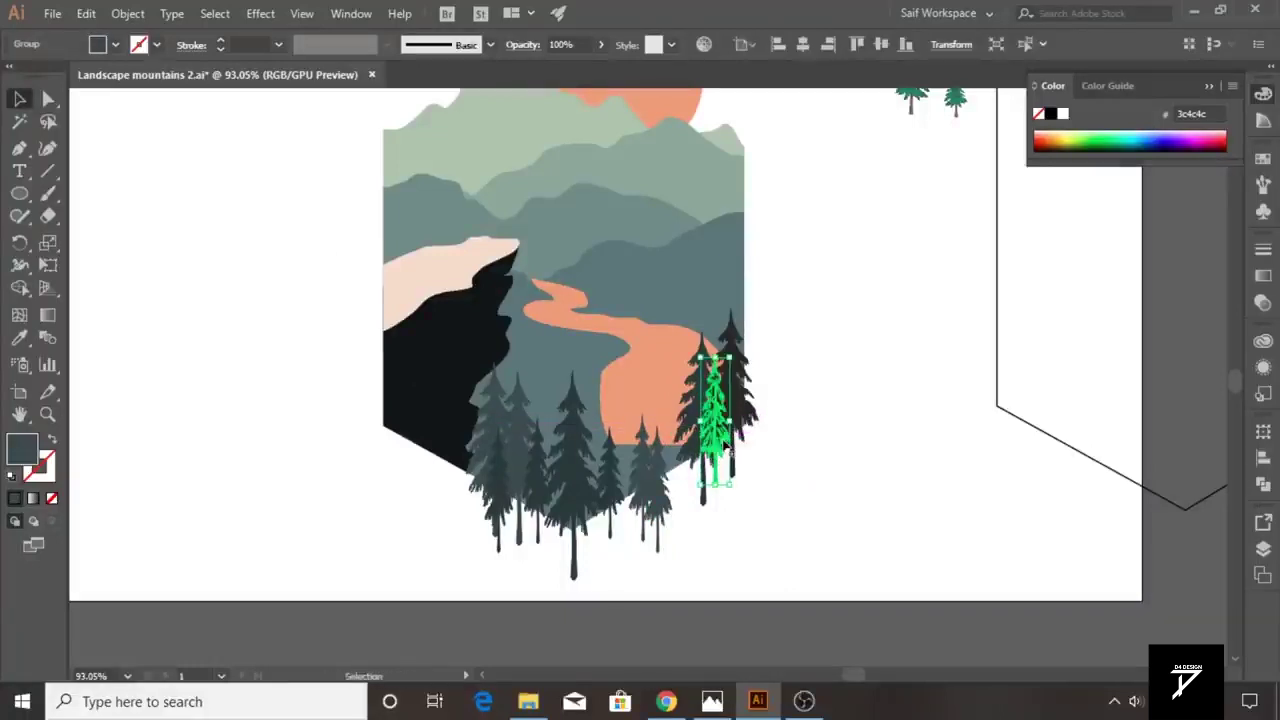
pyautogui.click(784, 482)
# - Zoom out to the whole artboard, pick a swatch colour, then zoom back in around the river
pyautogui.click(47, 413)
pyautogui.moveTo(366, 323); pyautogui.dragTo(110, 339)
pyautogui.click(318, 237)
pyautogui.hscroll(3, 409, 251)
pyautogui.click(47, 413)
pyautogui.click(382, 268)
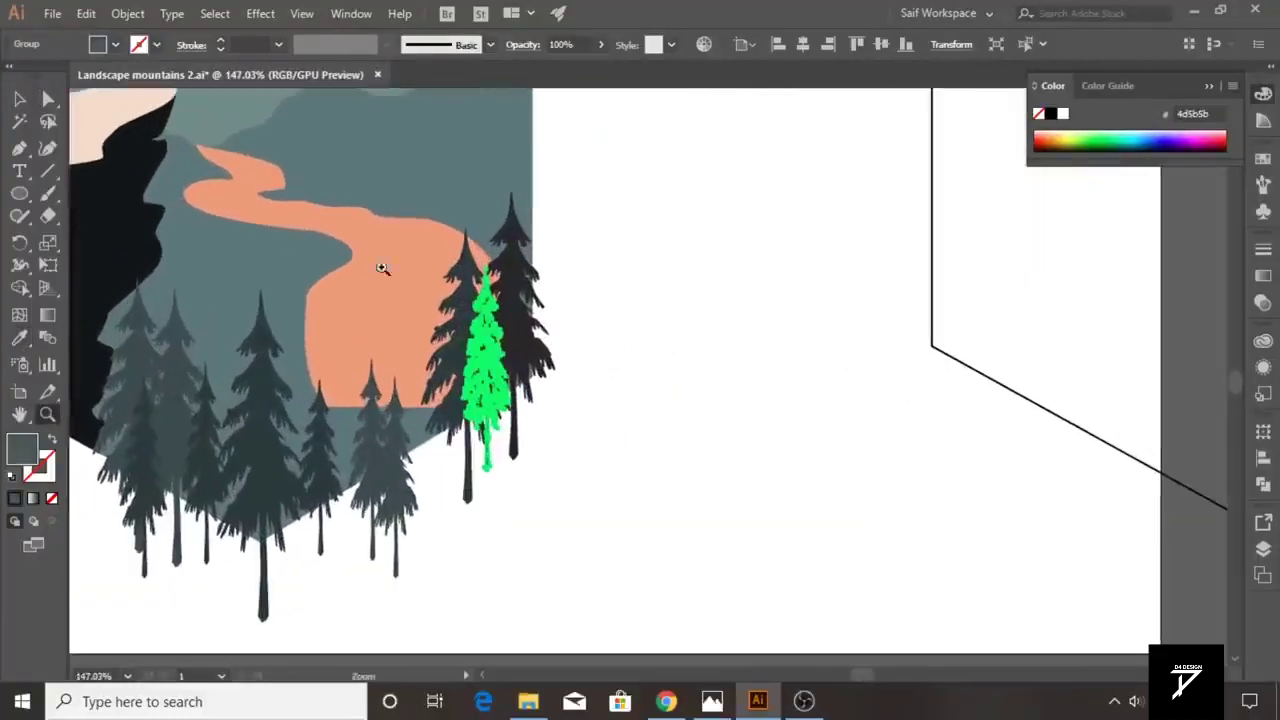
pyautogui.press('v')
pyautogui.click(498, 453)
# - Position more pine copies in the left forest and drag the shield outline over the landscape
pyautogui.moveTo(490, 473); pyautogui.dragTo(427, 492)
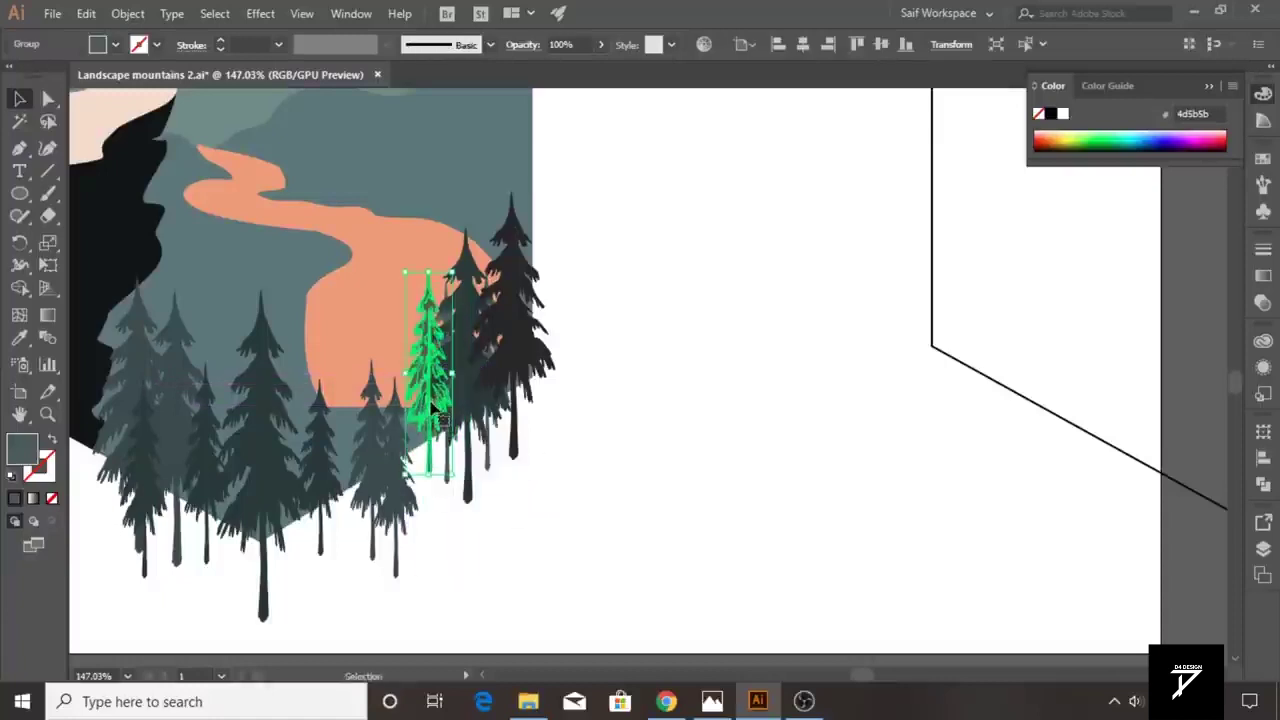
pyautogui.moveTo(427, 492)
pyautogui.mouseDown()
pyautogui.moveTo(410, 467)
pyautogui.moveTo(318, 430)
pyautogui.moveTo(293, 399)
pyautogui.moveTo(257, 400)
pyautogui.moveTo(251, 375)
pyautogui.moveTo(183, 358)
pyautogui.moveTo(120, 395)
pyautogui.moveTo(228, 480)
pyautogui.moveTo(352, 500)
pyautogui.moveTo(350, 478)
pyautogui.mouseUp()
pyautogui.moveTo(200, 435)
pyautogui.mouseDown()
pyautogui.moveTo(181, 455)
pyautogui.moveTo(118, 460)
pyautogui.mouseUp()
pyautogui.click(595, 464)
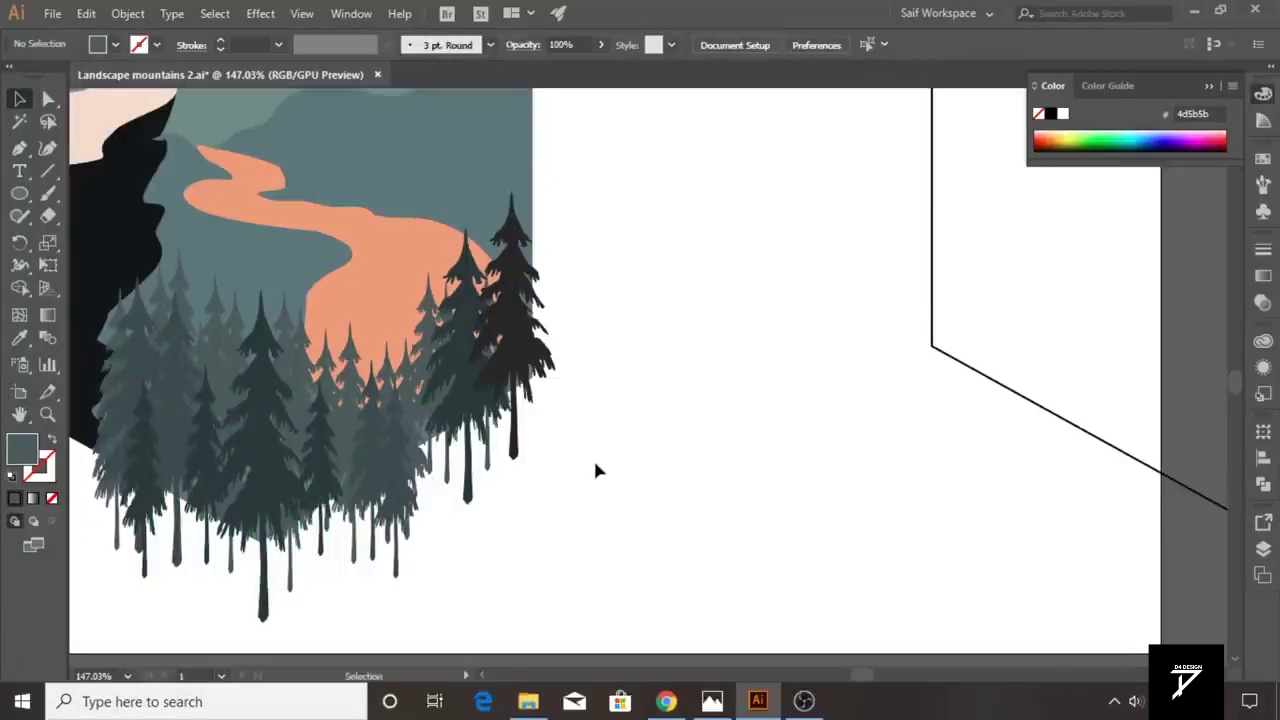
pyautogui.scroll(-5, 280, 380)
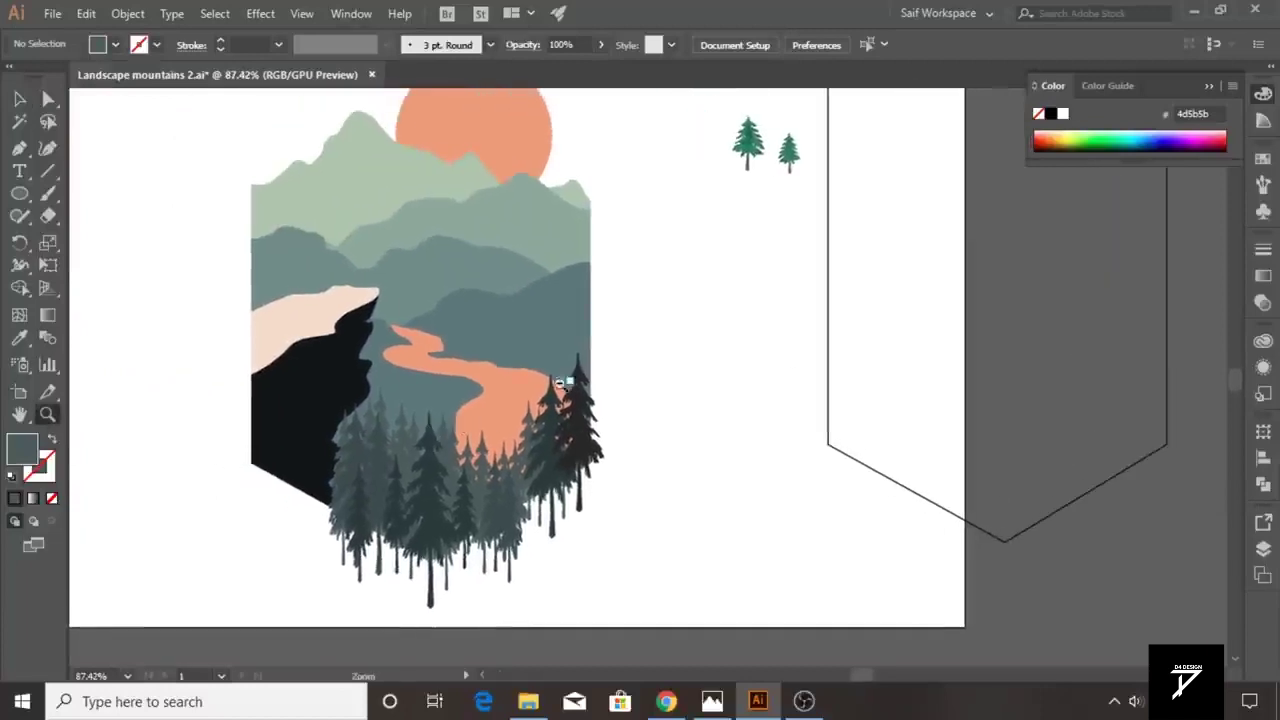
pyautogui.moveTo(770, 322); pyautogui.dragTo(280, 342)
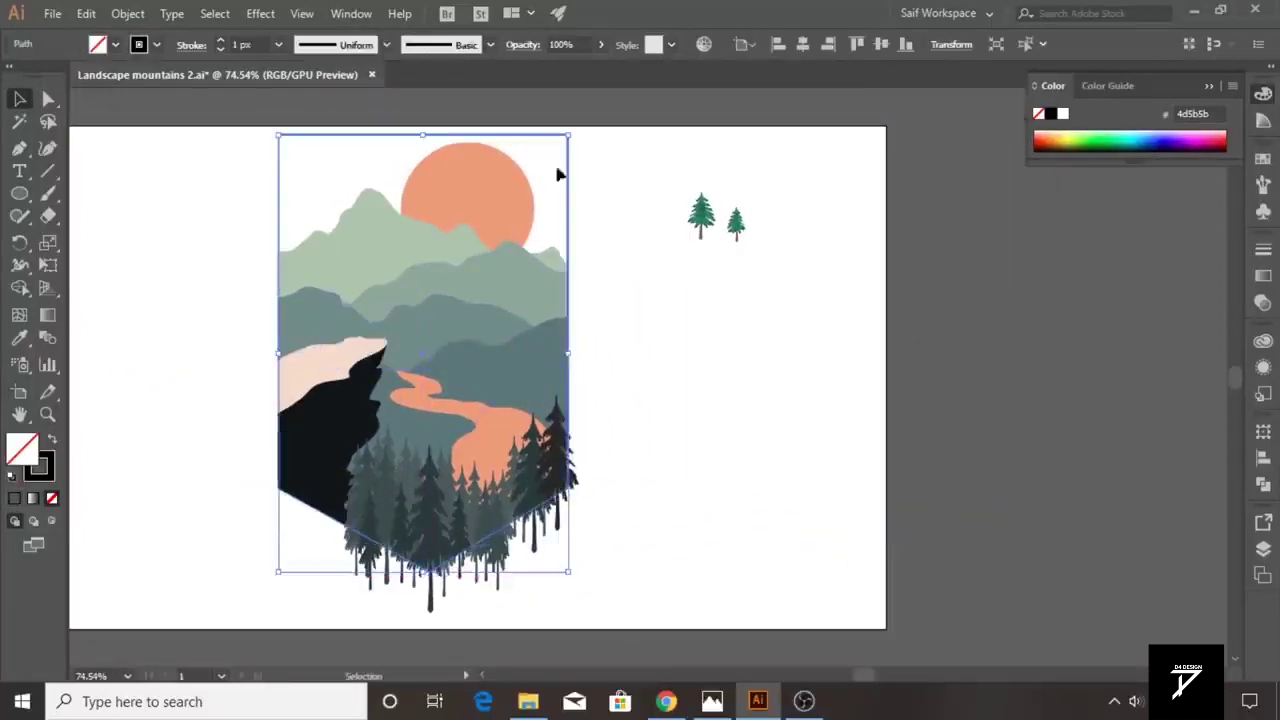
# - Bring the shield outline to the front and clip the landscape and trees inside it
pyautogui.rightClick(570, 165)
pyautogui.click(806, 448)
pyautogui.moveTo(200, 597); pyautogui.dragTo(201, 595)
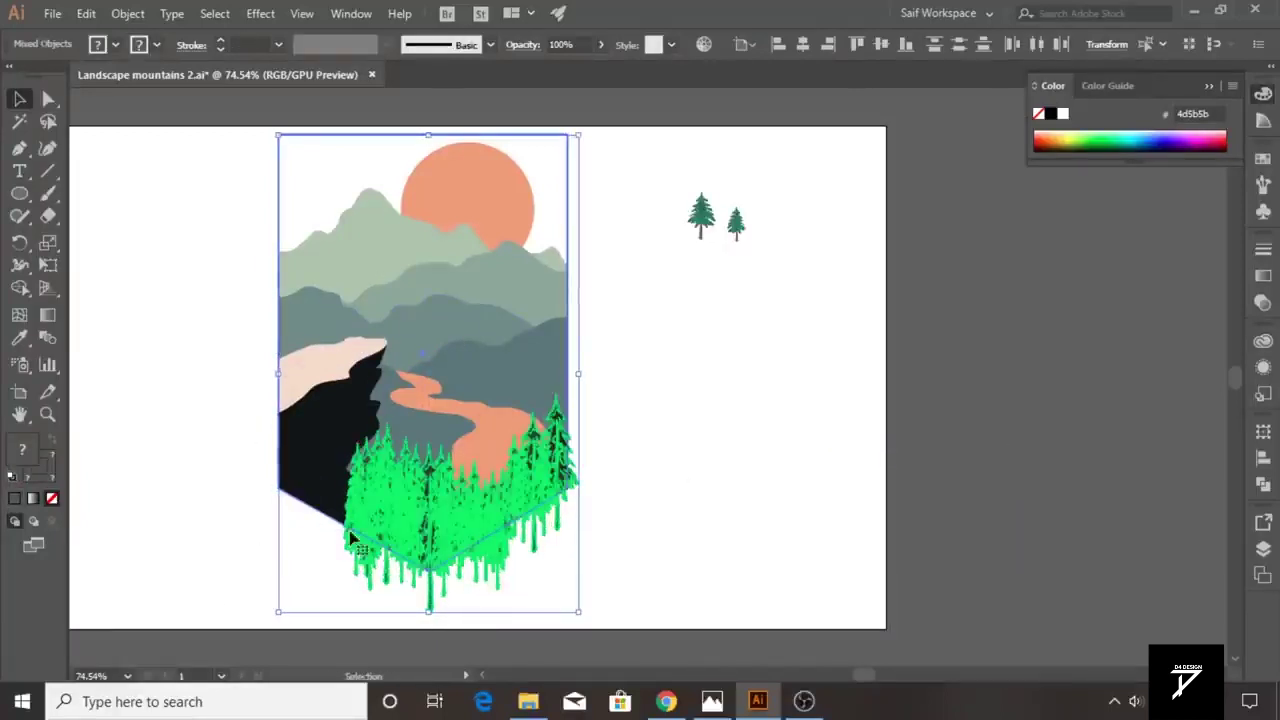
pyautogui.rightClick(279, 399)
pyautogui.click(370, 525)
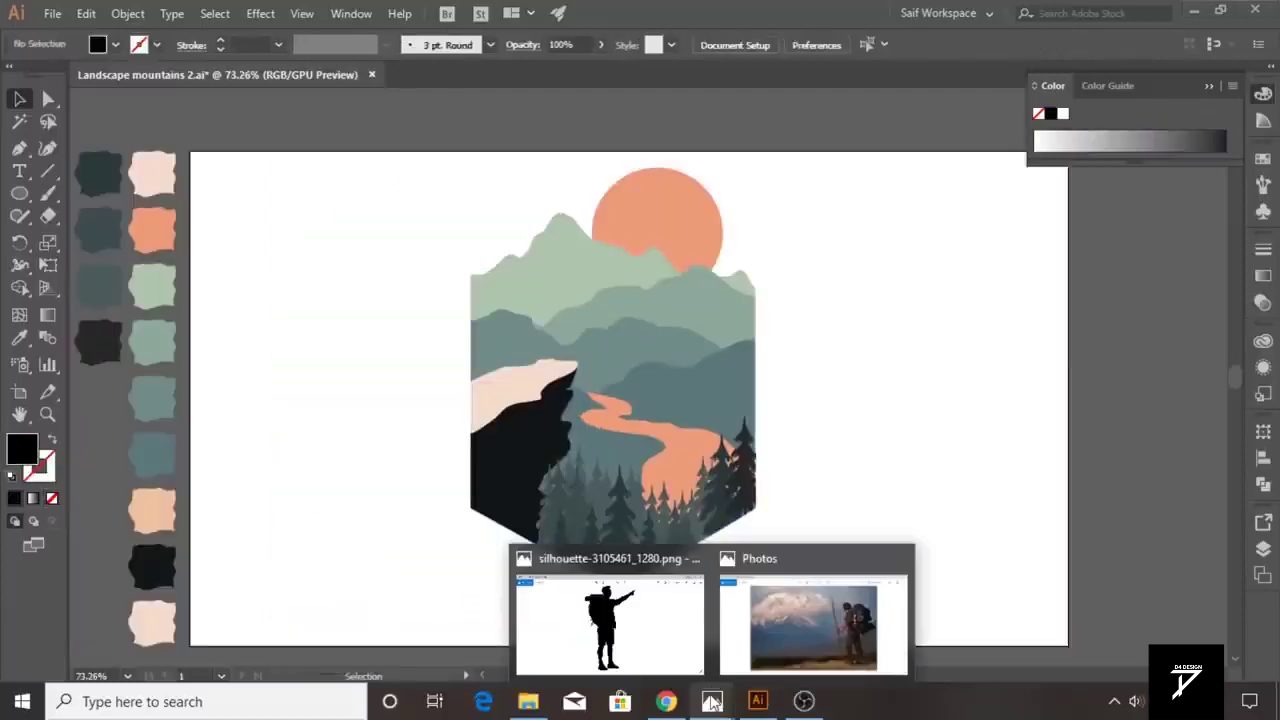
pyautogui.moveTo(813, 627)
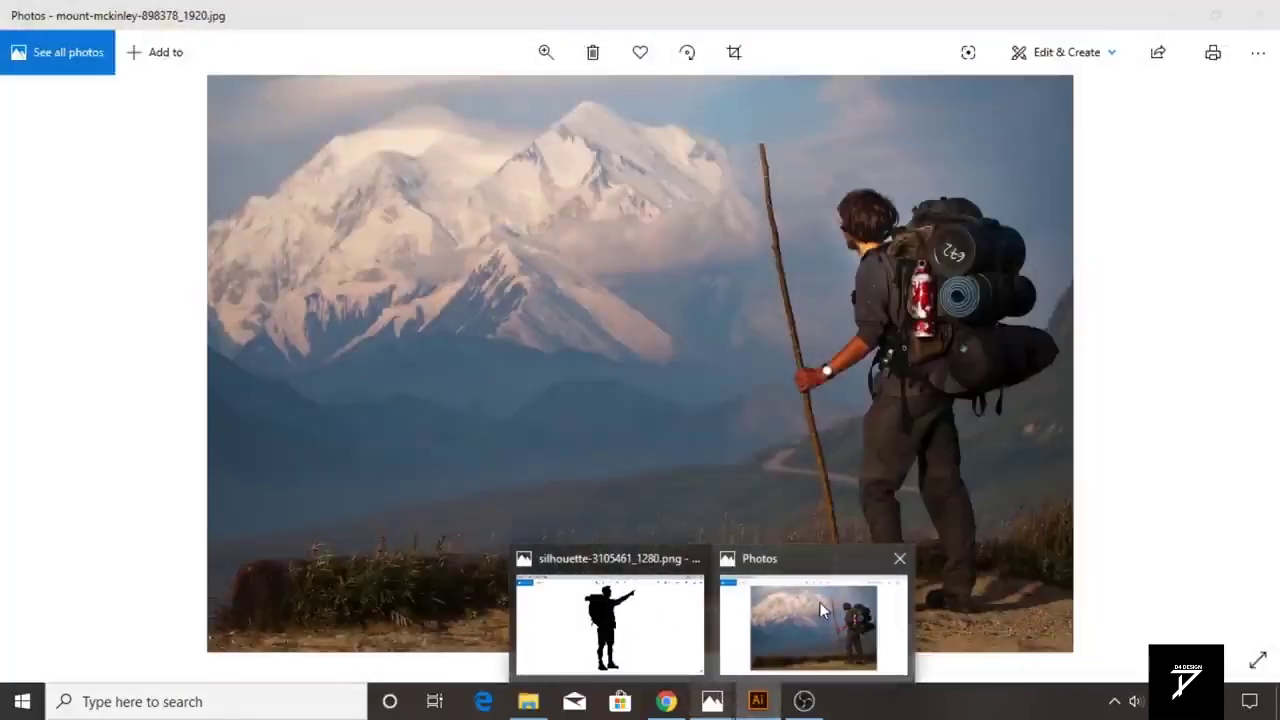
# - Open the hiker photo in Photos and copy it
pyautogui.click(819, 602)
pyautogui.rightClick(706, 369)
pyautogui.press('Escape')
# - Paste the hiker photo into the Illustrator document and scale it down
pyautogui.hotkey('alt', 'Tab')
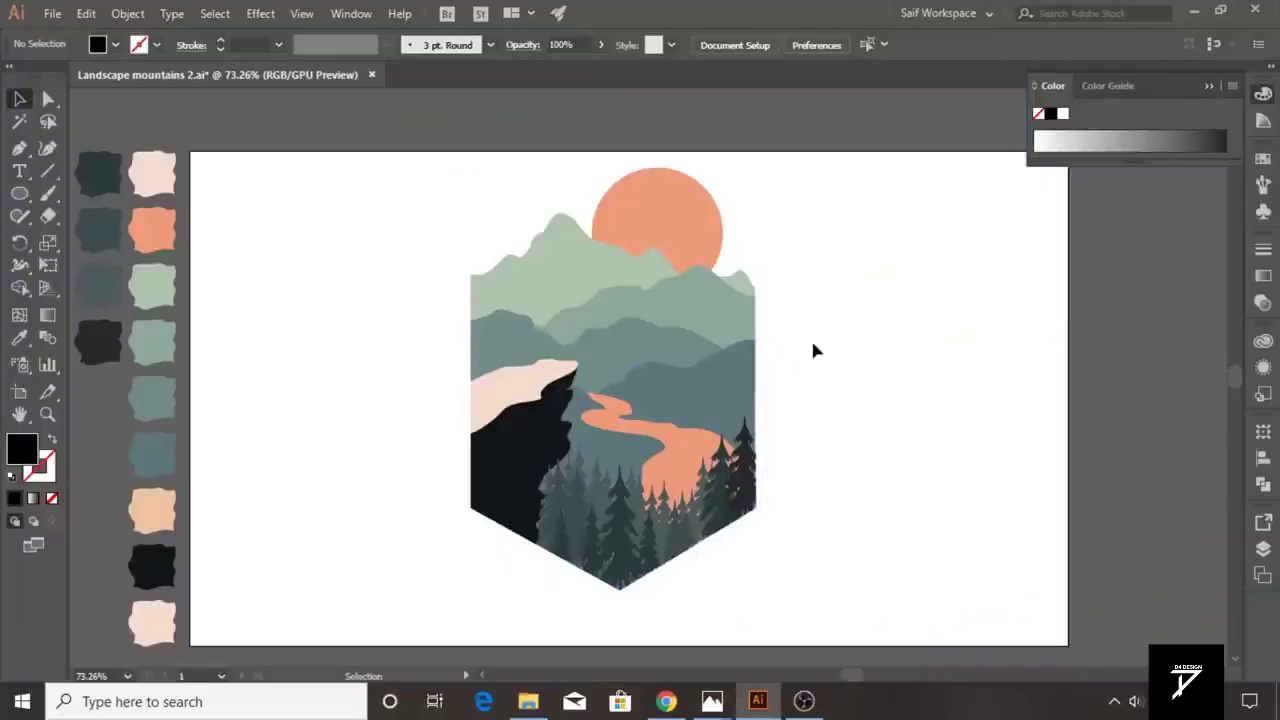
pyautogui.hotkey('ctrl', 'v')
pyautogui.moveTo(733, 375); pyautogui.dragTo(609, 389)
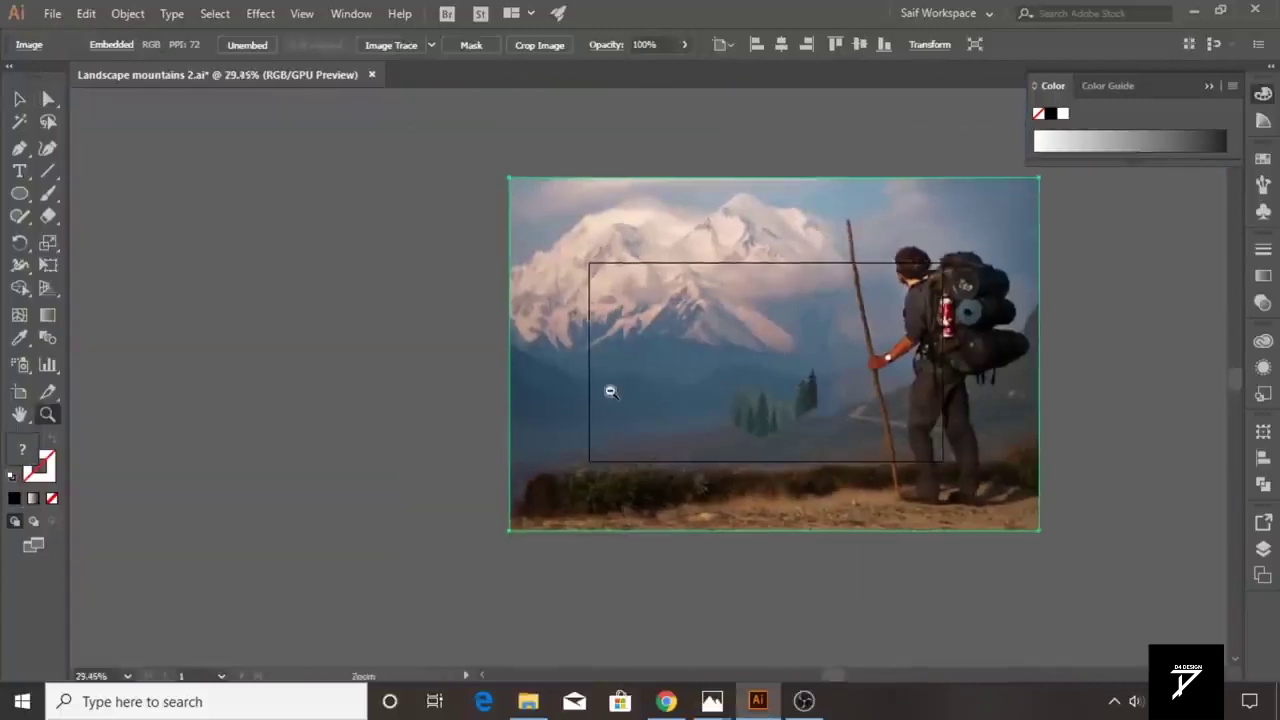
pyautogui.press('v')
pyautogui.moveTo(1040, 534)
pyautogui.mouseDown()
pyautogui.moveTo(979, 505)
pyautogui.moveTo(903, 437)
pyautogui.mouseUp()
# - Zoom in on the photo over the badge, down to the hiker's feet
pyautogui.press('z')
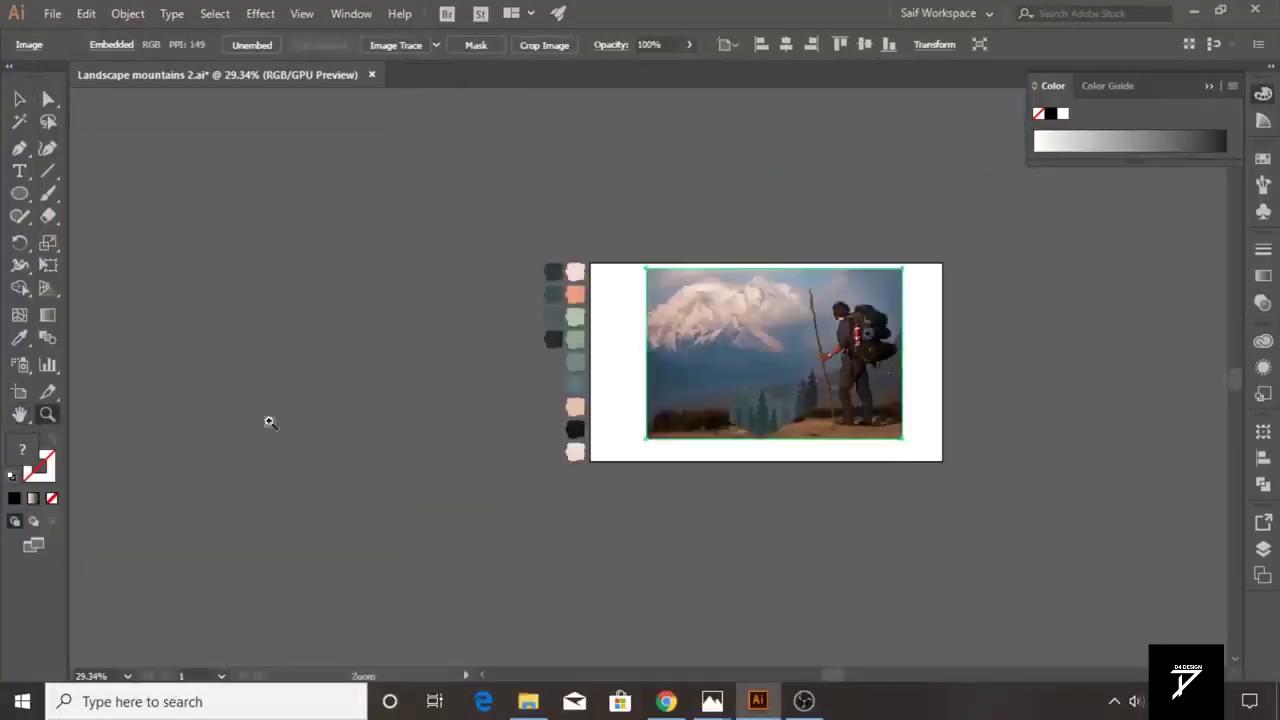
pyautogui.moveTo(855, 372); pyautogui.dragTo(873, 430)
pyautogui.click(873, 430)
pyautogui.click(20, 99)
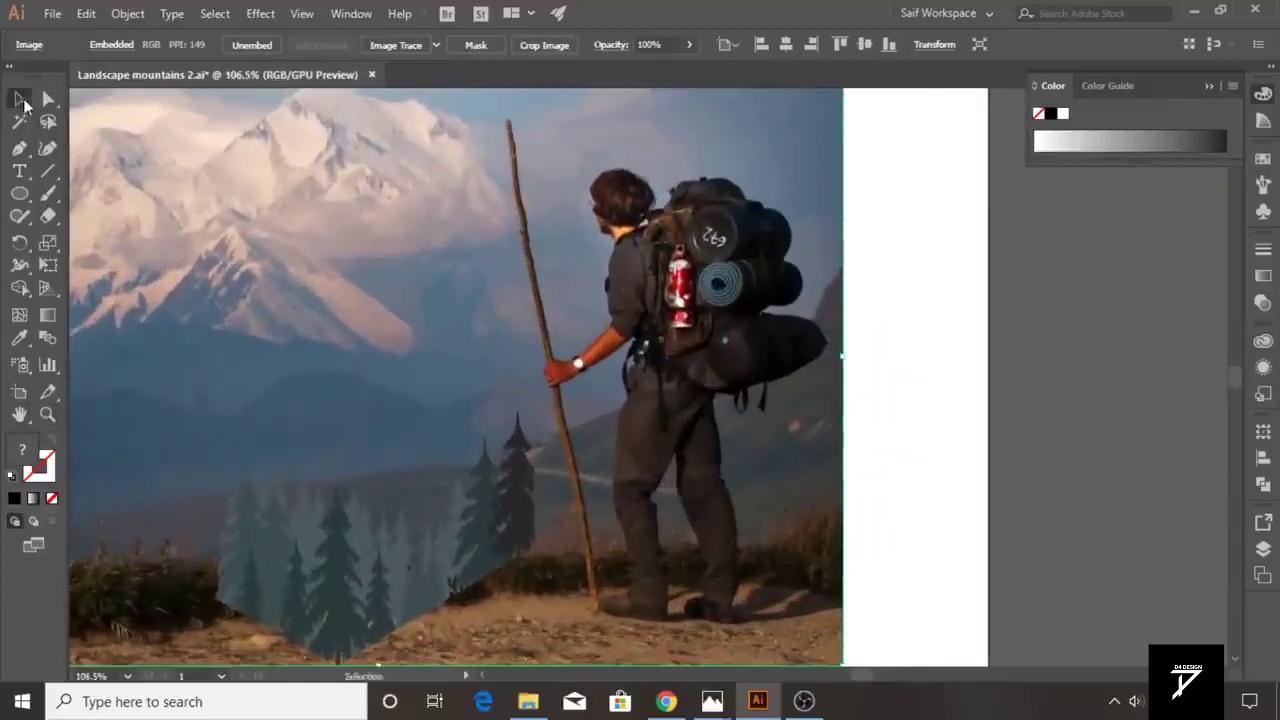
pyautogui.click(49, 414)
pyautogui.moveTo(697, 620); pyautogui.dragTo(663, 586)
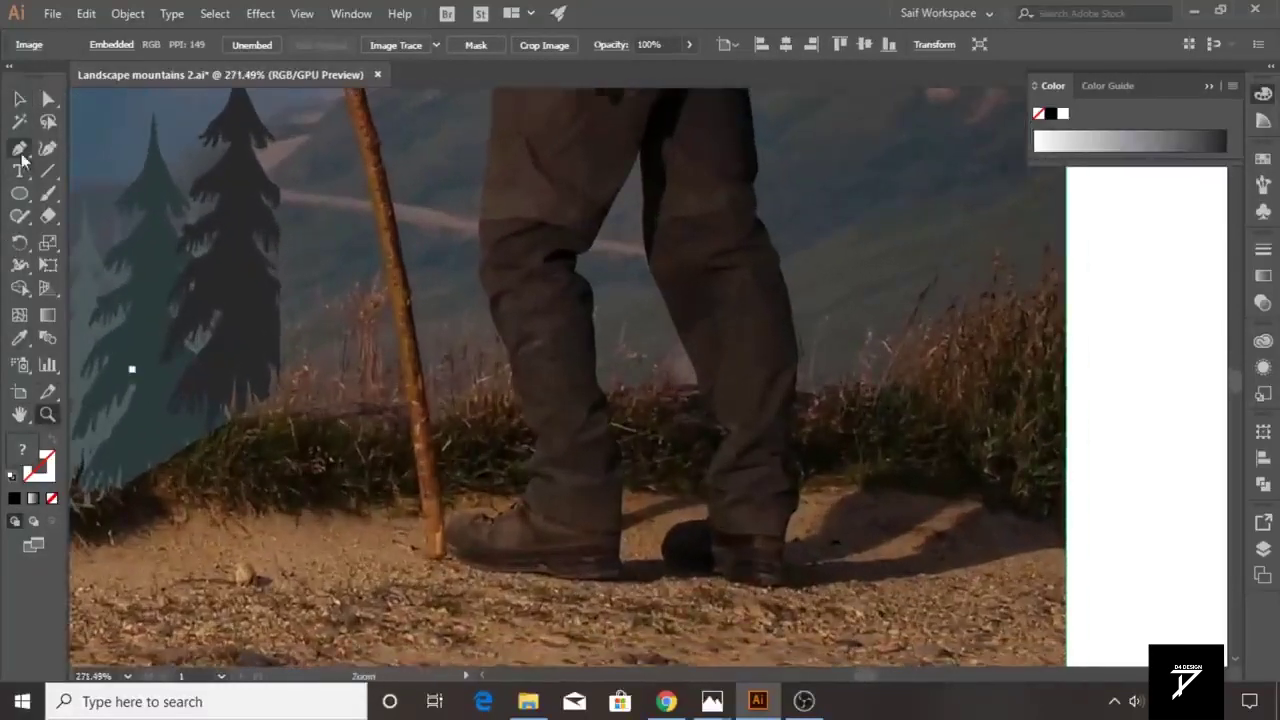
# - Start a Pen path tracing the boot's toe, sole and heel edge
pyautogui.click(19, 148)
pyautogui.click(445, 550)
pyautogui.click(540, 567)
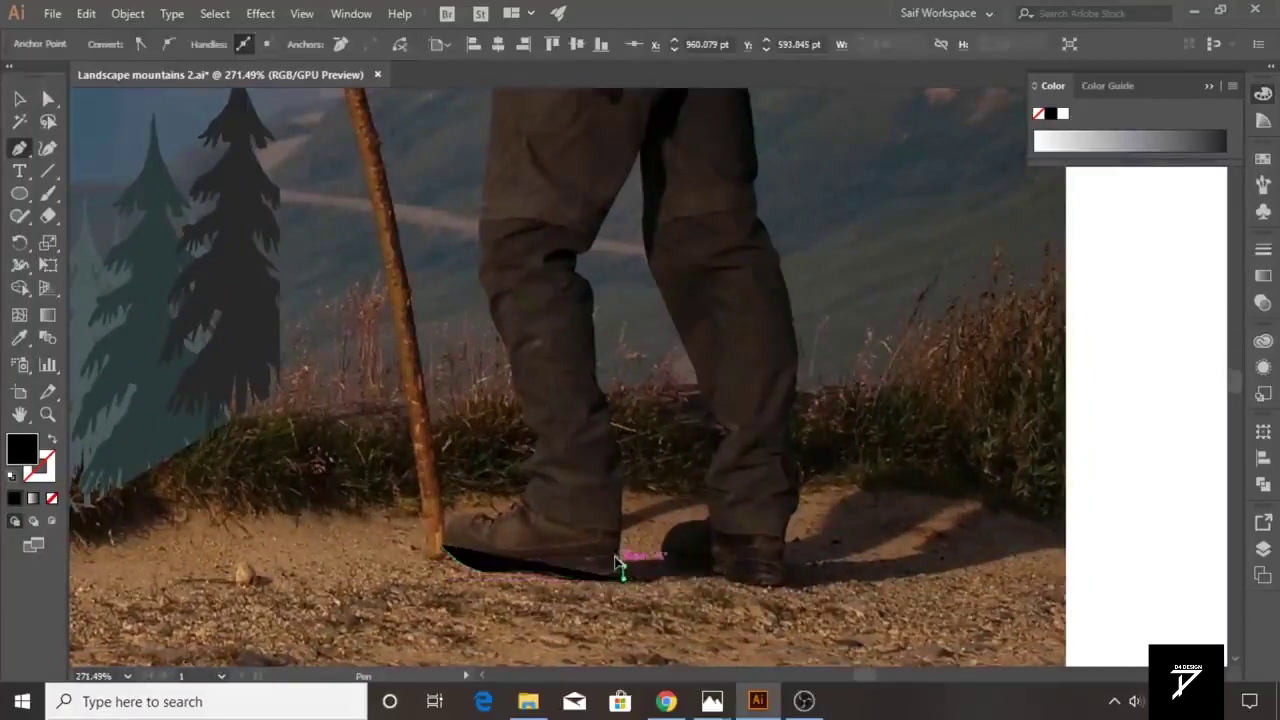
pyautogui.click(620, 442)
pyautogui.scroll(2, 106, 531)
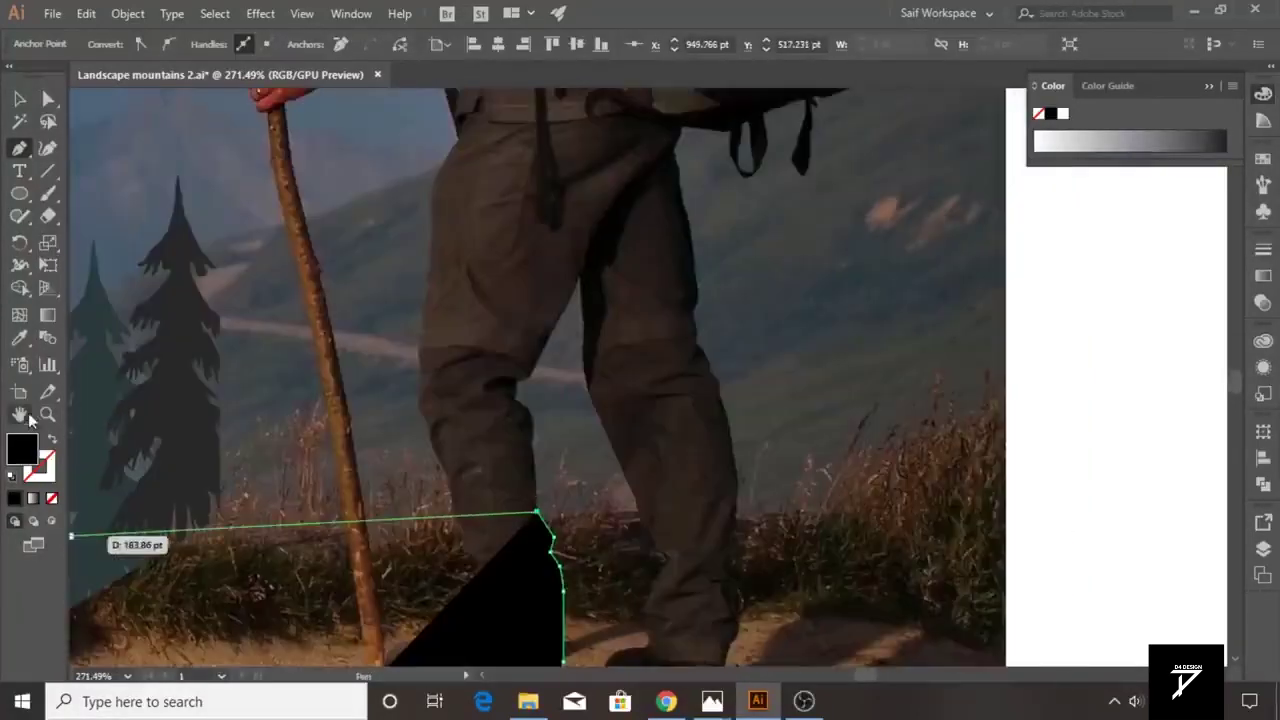
pyautogui.scroll(5, 433, 530)
pyautogui.click(703, 318)
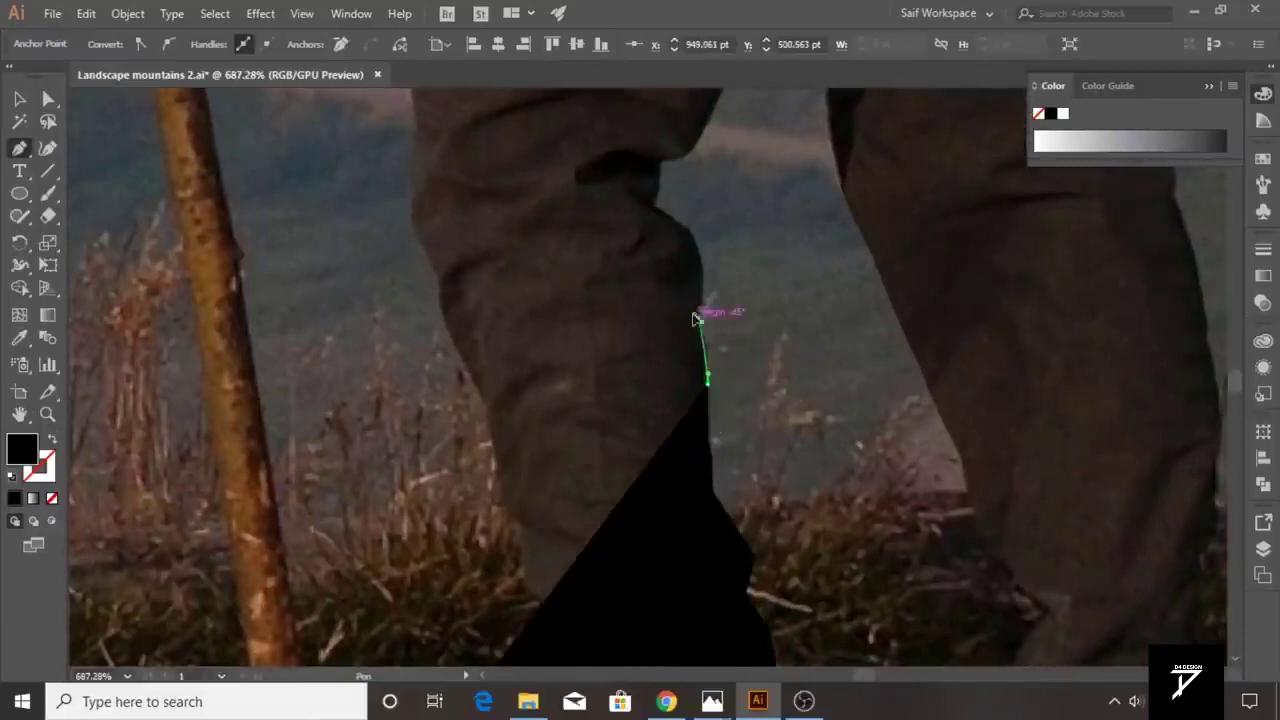
pyautogui.click(703, 251)
pyautogui.click(686, 206)
pyautogui.click(697, 170)
# - Continue the Pen outline up the leg and back around the boot's heel
pyautogui.moveTo(697, 165); pyautogui.dragTo(486, 441)
pyautogui.click(528, 425)
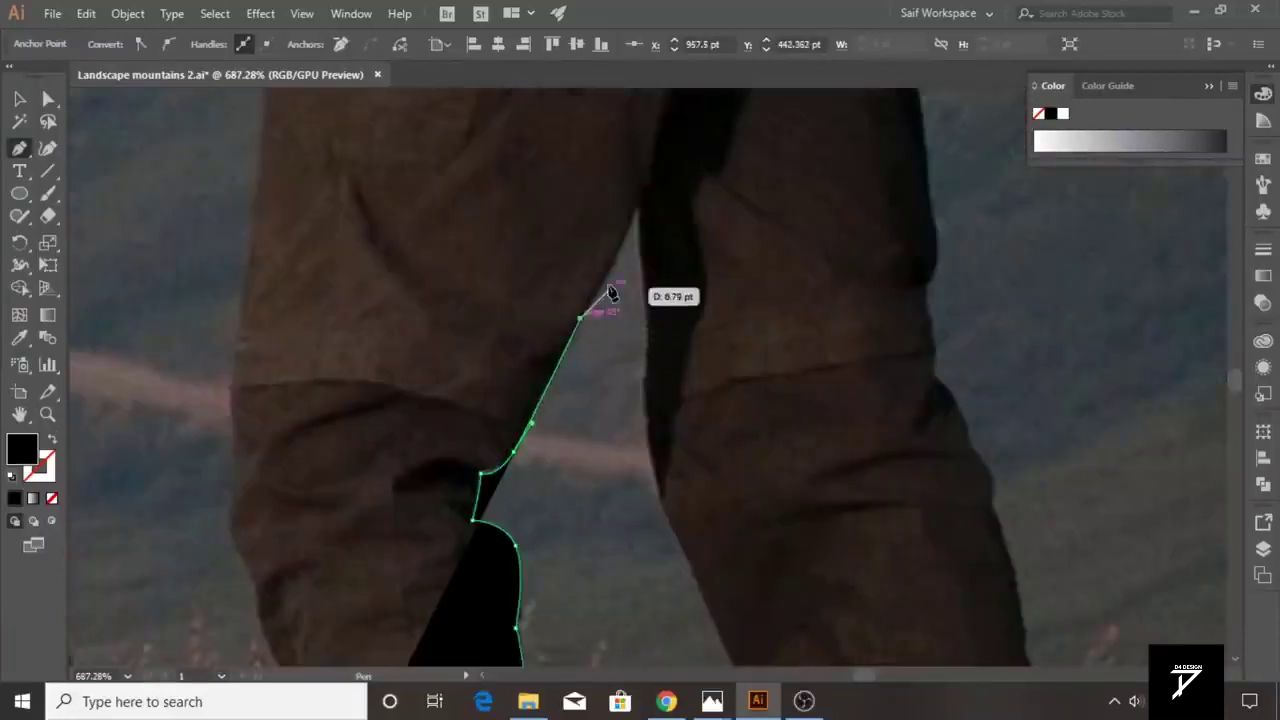
pyautogui.click(586, 320)
pyautogui.click(651, 206)
pyautogui.scroll(-5, 651, 486)
pyautogui.click(643, 357)
pyautogui.click(663, 328)
pyautogui.scroll(-5, 707, 395)
pyautogui.click(686, 423)
pyautogui.click(714, 571)
pyautogui.click(730, 595)
# - Trace the path up the leg edge toward the backpack strap
pyautogui.click(876, 602)
pyautogui.scroll(-3, 871, 443)
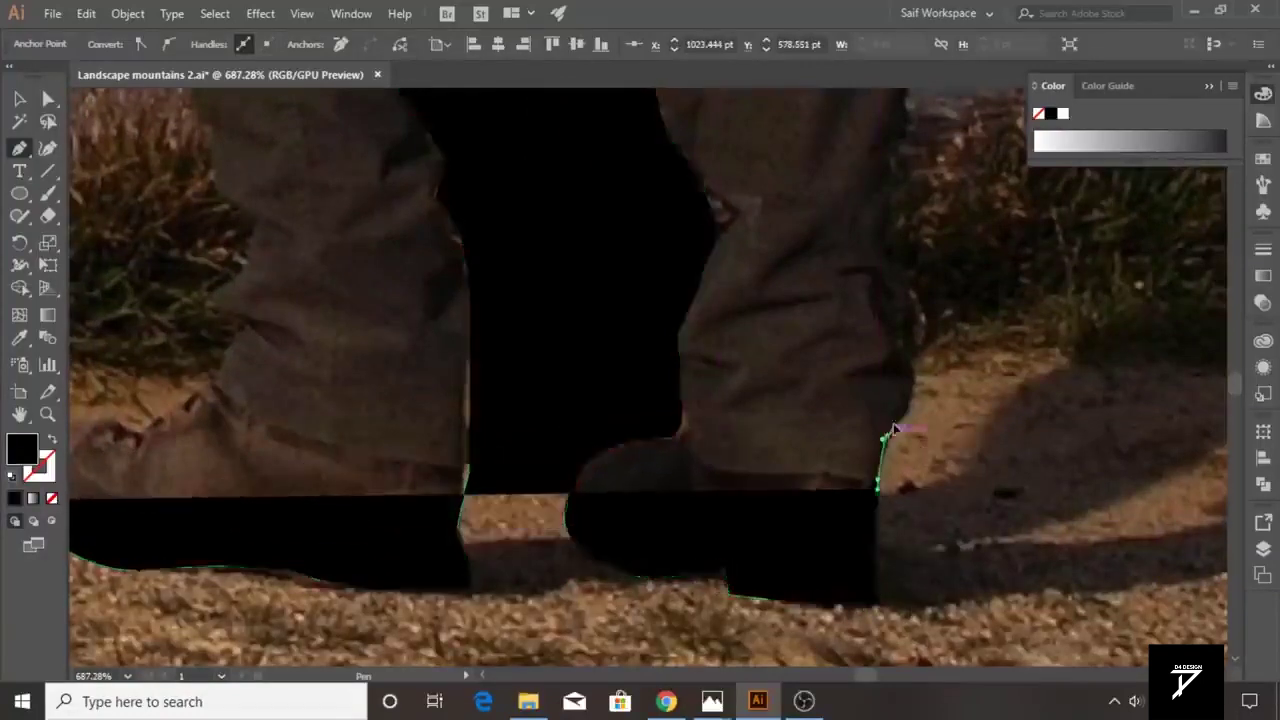
pyautogui.scroll(3, 871, 337)
pyautogui.click(747, 355)
pyautogui.click(769, 268)
pyautogui.scroll(3, 757, 253)
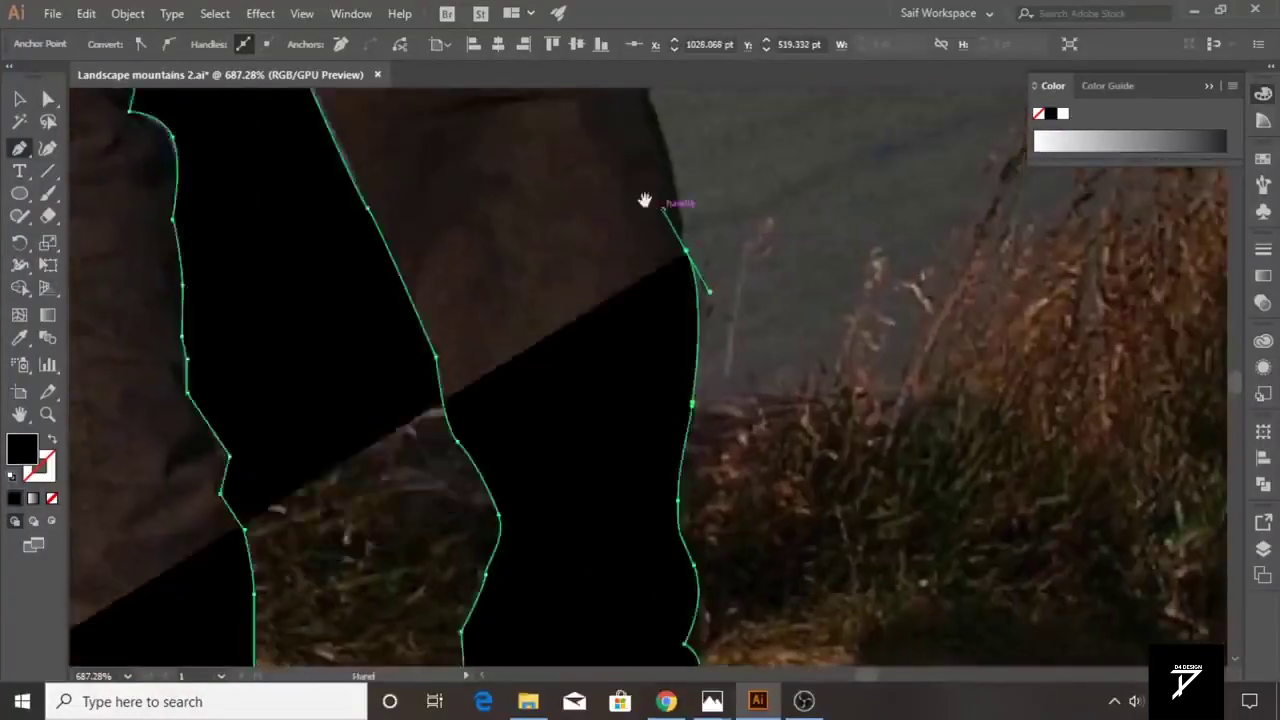
pyautogui.click(525, 421)
pyautogui.scroll(3, 471, 300)
pyautogui.click(362, 391)
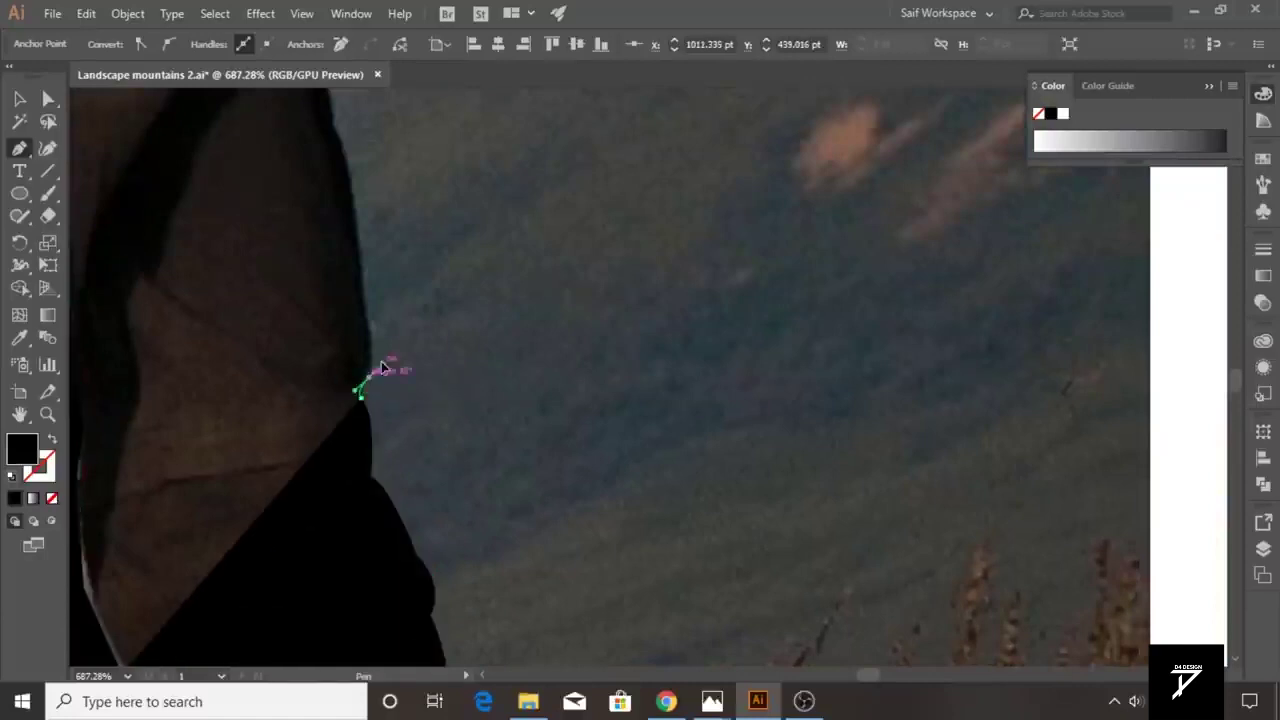
pyautogui.scroll(3, 300, 380)
pyautogui.click(250, 383)
pyautogui.click(236, 309)
pyautogui.click(250, 184)
pyautogui.click(336, 198)
# - Trace around the strap loop and on along the hiker's outline
pyautogui.click(362, 249)
pyautogui.click(391, 313)
pyautogui.click(463, 235)
pyautogui.click(556, 116)
pyautogui.click(547, 311)
pyautogui.click(572, 213)
pyautogui.click(580, 158)
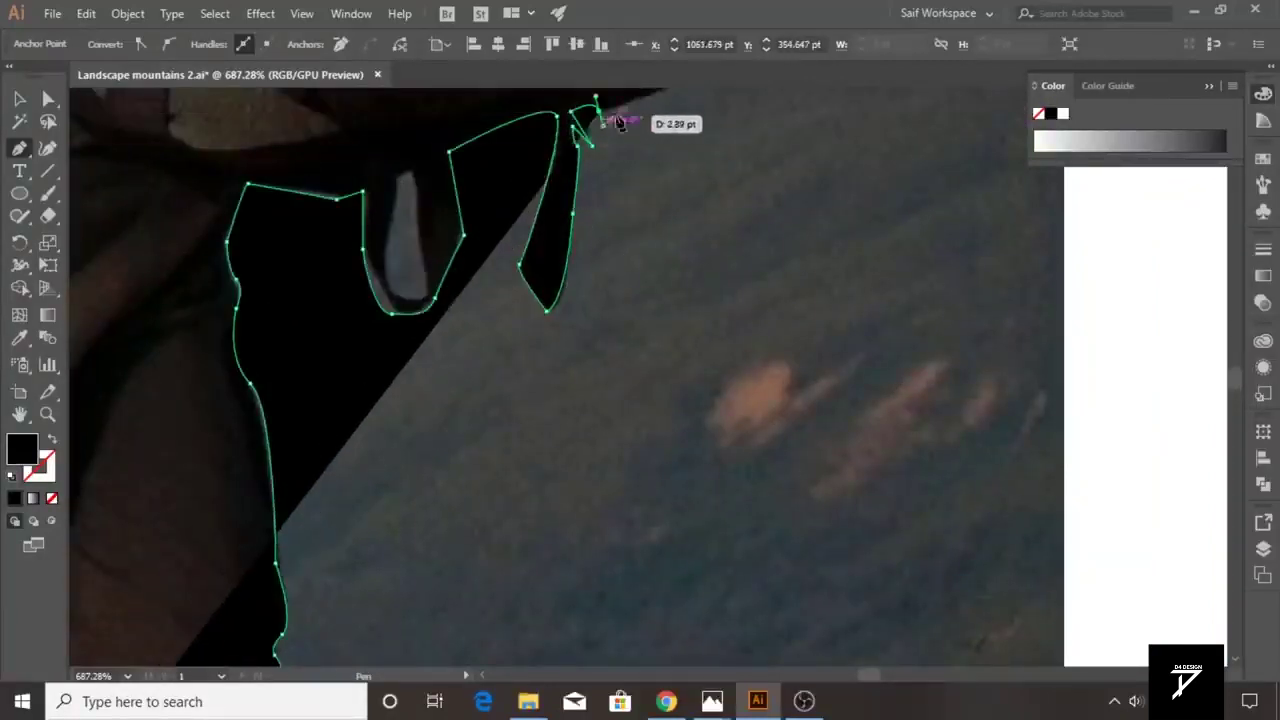
pyautogui.scroll(3, 608, 114)
pyautogui.click(686, 243)
pyautogui.scroll(3, 686, 240)
pyautogui.click(658, 371)
pyautogui.scroll(3, 724, 298)
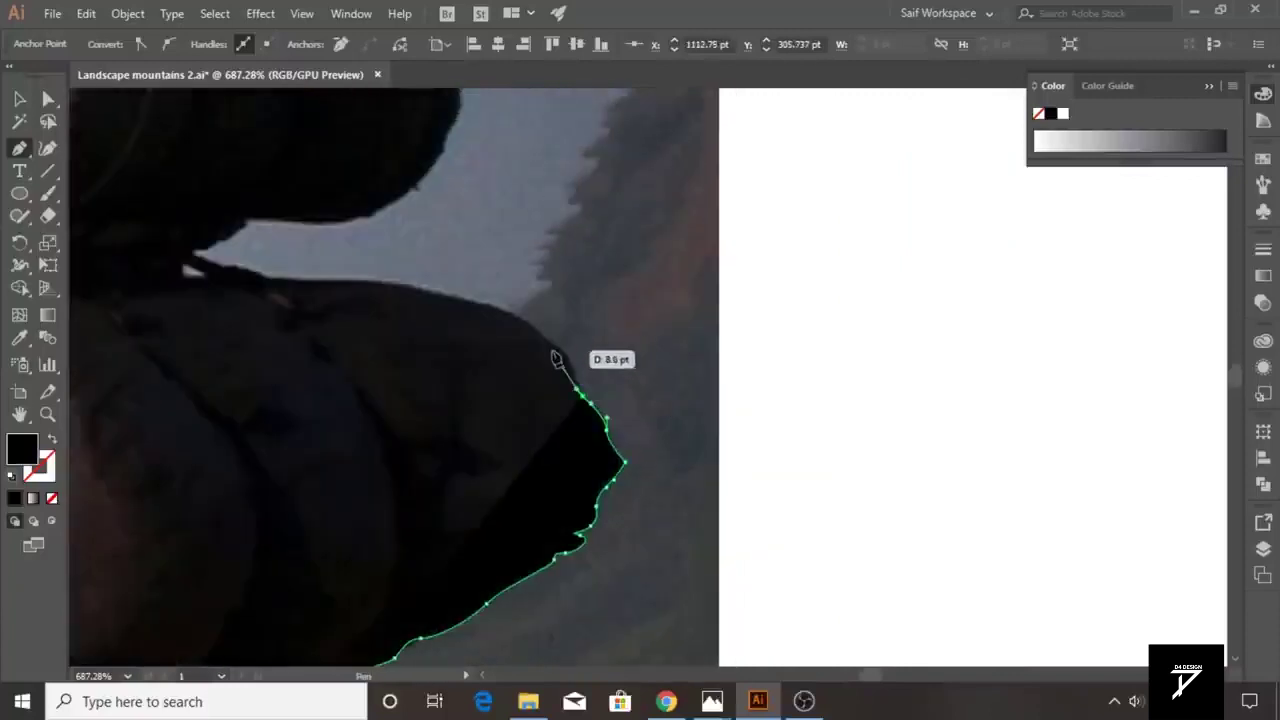
# - Outline around the backpack and up its right edge
pyautogui.click(557, 352)
pyautogui.click(457, 304)
pyautogui.click(406, 286)
pyautogui.click(200, 263)
pyautogui.scroll(3, 200, 263)
pyautogui.click(345, 407)
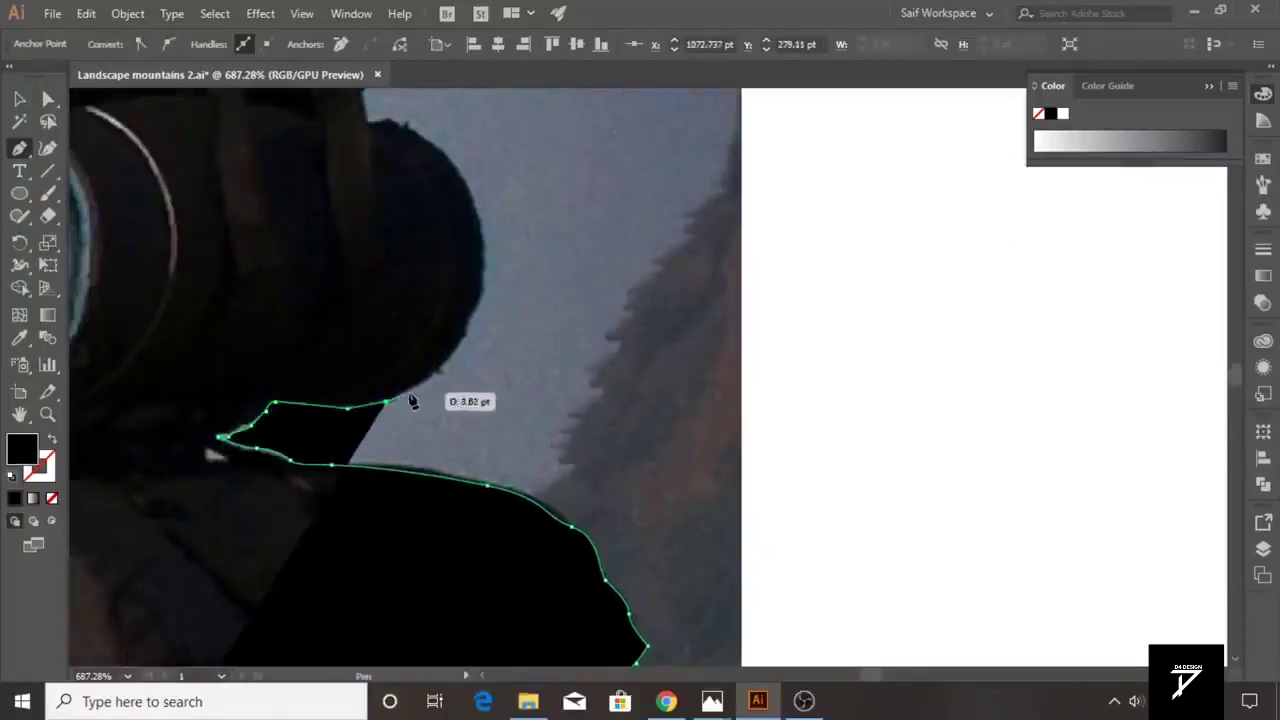
pyautogui.scroll(3, 394, 406)
pyautogui.click(455, 507)
pyautogui.click(468, 420)
pyautogui.click(408, 310)
pyautogui.click(358, 292)
pyautogui.scroll(3, 362, 275)
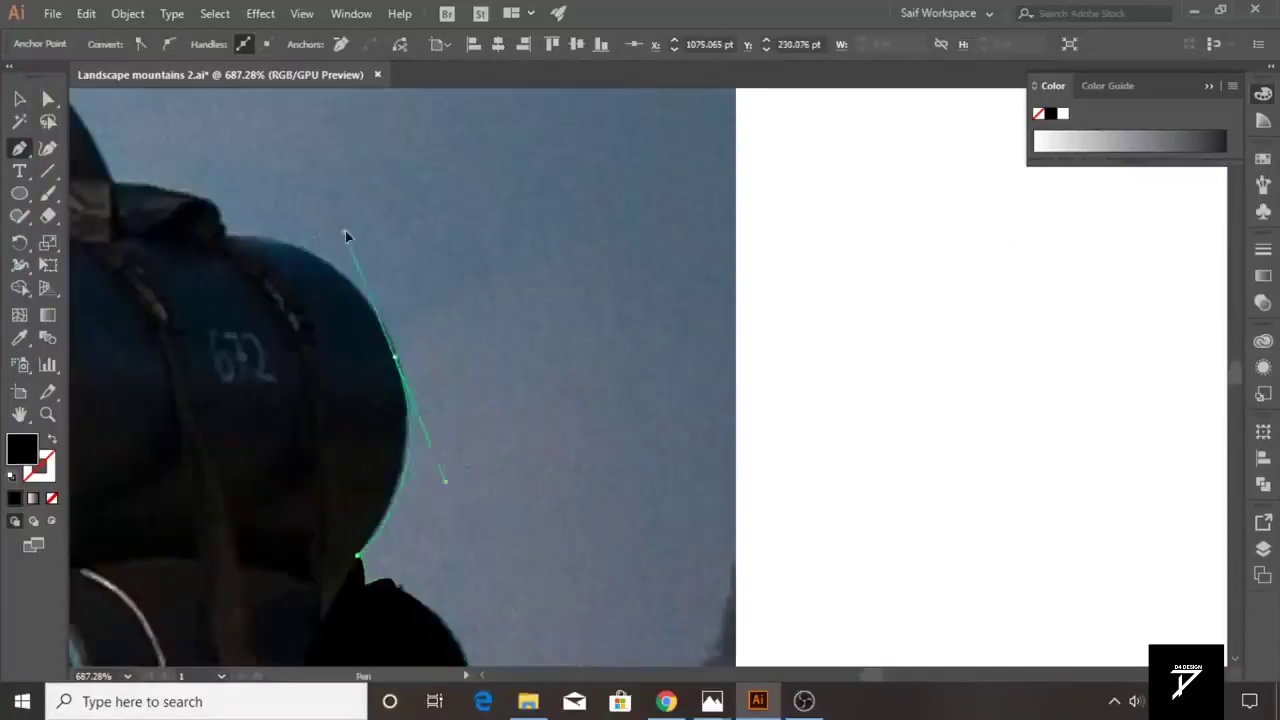
pyautogui.scroll(3, 346, 234)
# - Trace the path across the top of the backpack
pyautogui.click(334, 400)
pyautogui.hscroll(-3, 294, 363)
pyautogui.click(286, 431)
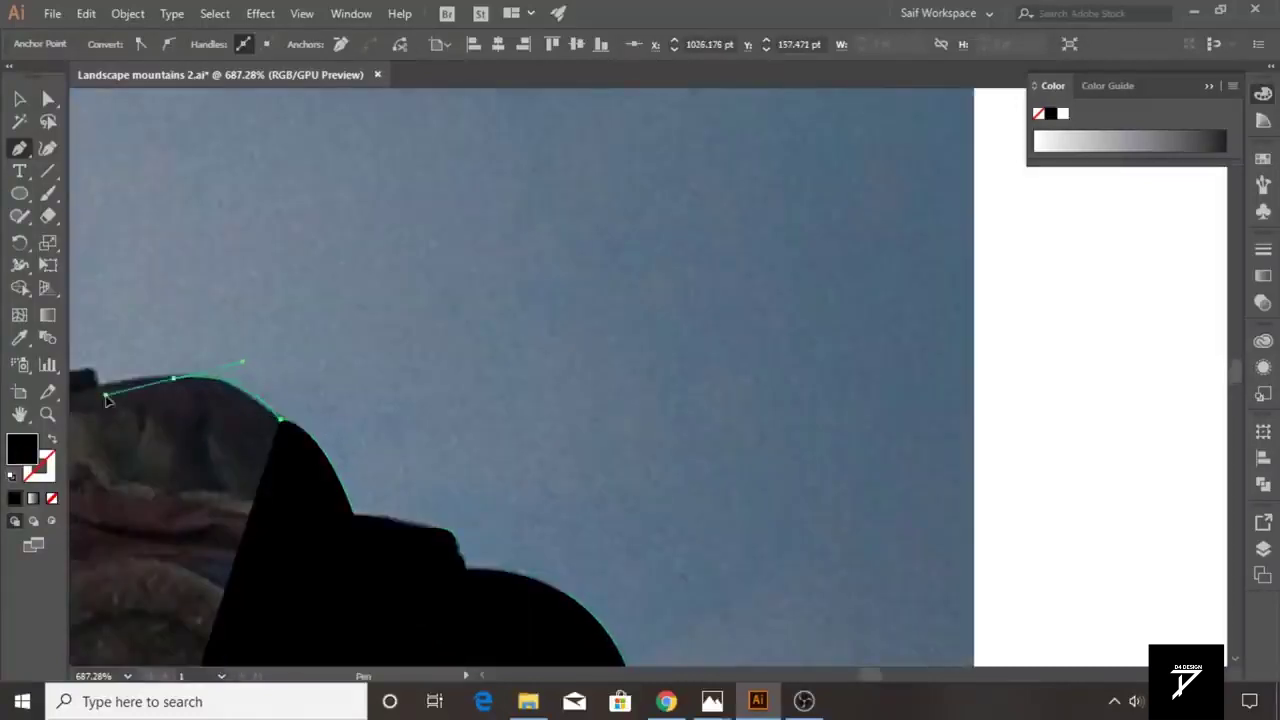
pyautogui.scroll(3, 260, 480)
pyautogui.click(251, 491)
pyautogui.click(165, 505)
pyautogui.click(143, 528)
pyautogui.hscroll(-3, 143, 528)
# - Make the traced shape see-through, then resume Pen tracing up the hair outline
pyautogui.click(20, 100)
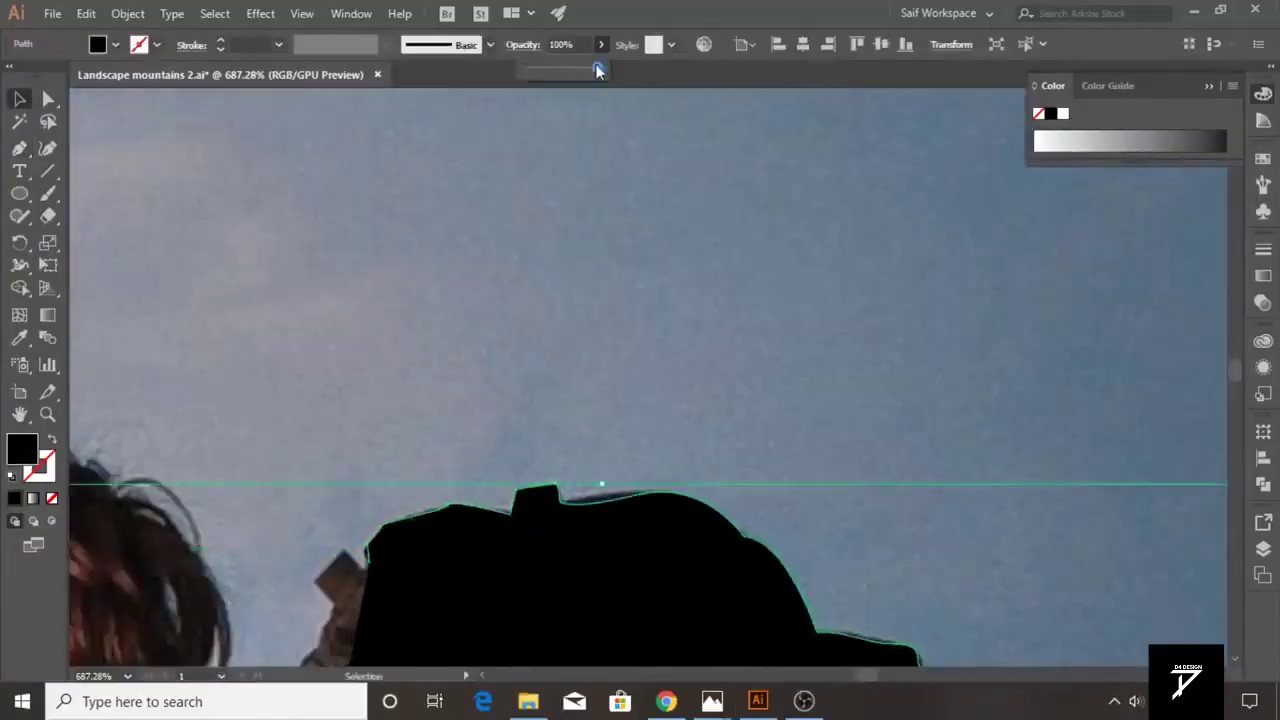
pyautogui.hotkey('ctrl', 'shift', '[')
pyautogui.scroll(-3, 278, 480)
pyautogui.press('p')
pyautogui.click(241, 505)
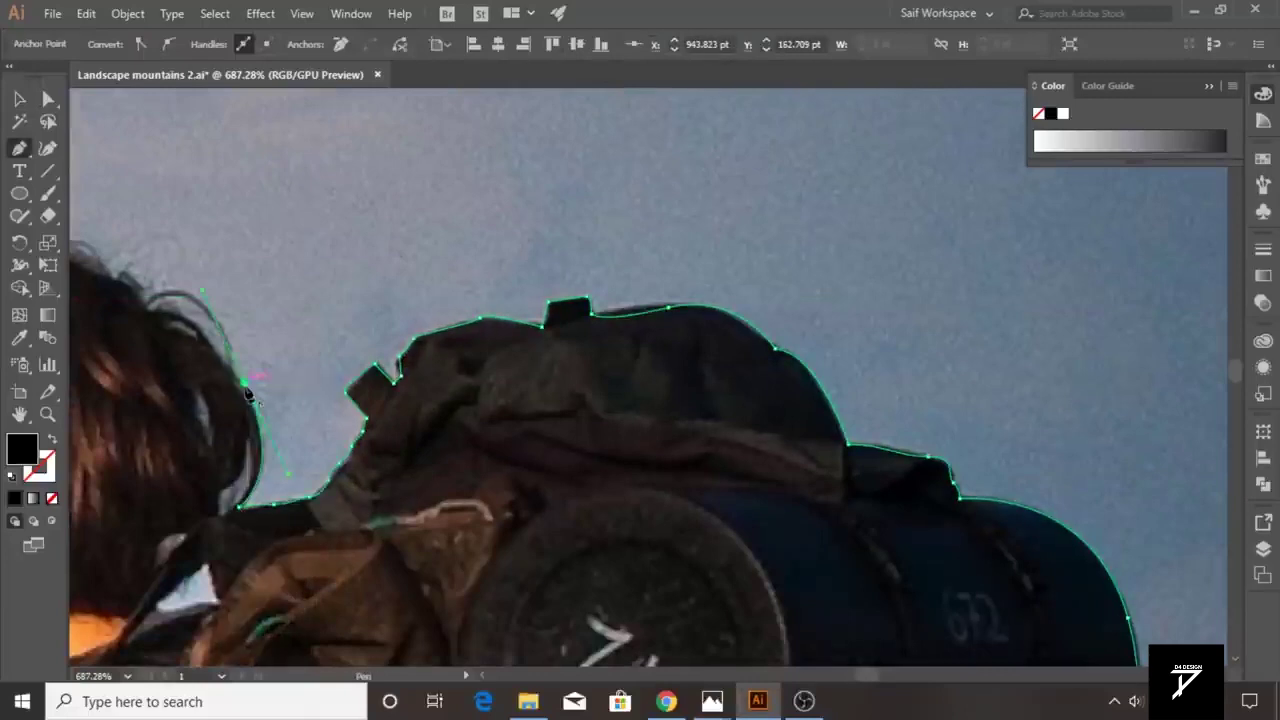
# - Trace Pen anchors up over the hiker's hair and down its left edge
pyautogui.click(248, 379)
pyautogui.scroll(3, 250, 330)
pyautogui.hscroll(-3, 214, 357)
pyautogui.click(178, 357)
pyautogui.click(120, 385)
pyautogui.scroll(-3, 91, 407)
pyautogui.hscroll(-3, 91, 407)
pyautogui.click(271, 443)
pyautogui.click(277, 528)
pyautogui.scroll(-2, 277, 528)
pyautogui.click(336, 442)
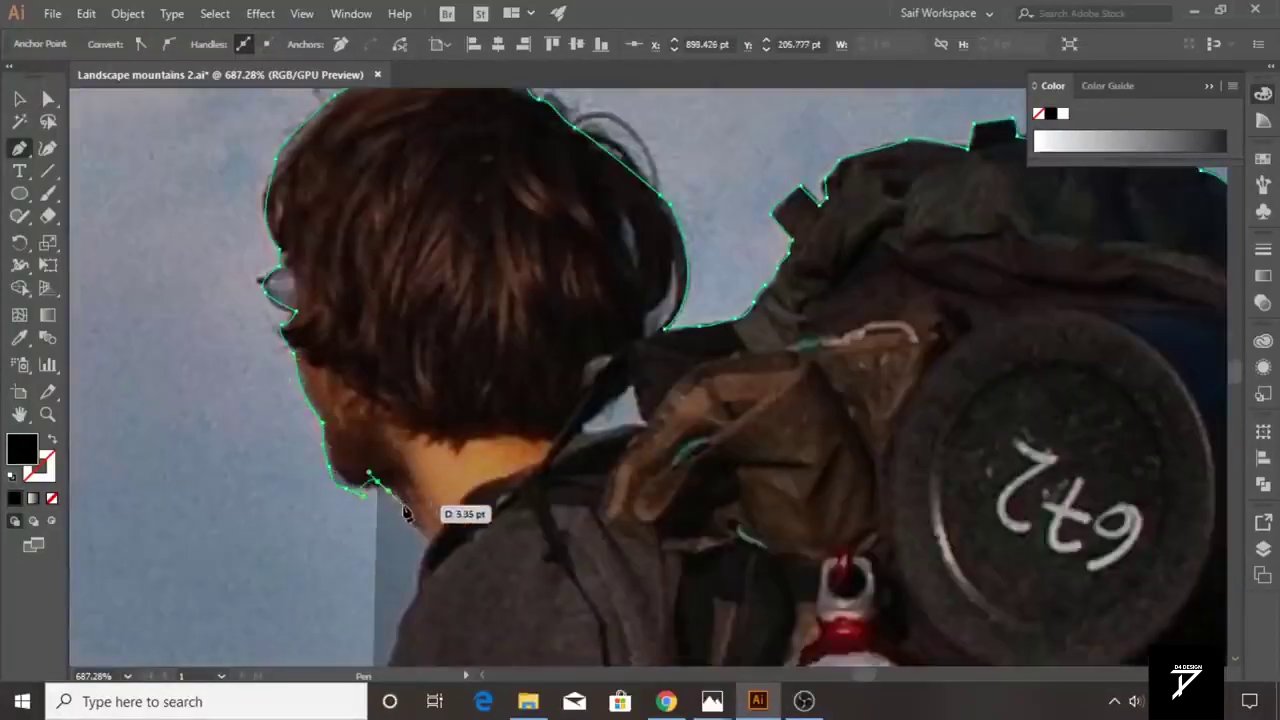
# - Continue the outline with curved anchors at the neck and back, then the elbow, wrist and hand top
pyautogui.moveTo(425, 545); pyautogui.dragTo(433, 620)
pyautogui.scroll(-2, 433, 620)
pyautogui.hscroll(-2, 433, 620)
pyautogui.moveTo(490, 520); pyautogui.dragTo(470, 548)
pyautogui.scroll(-3, 468, 598)
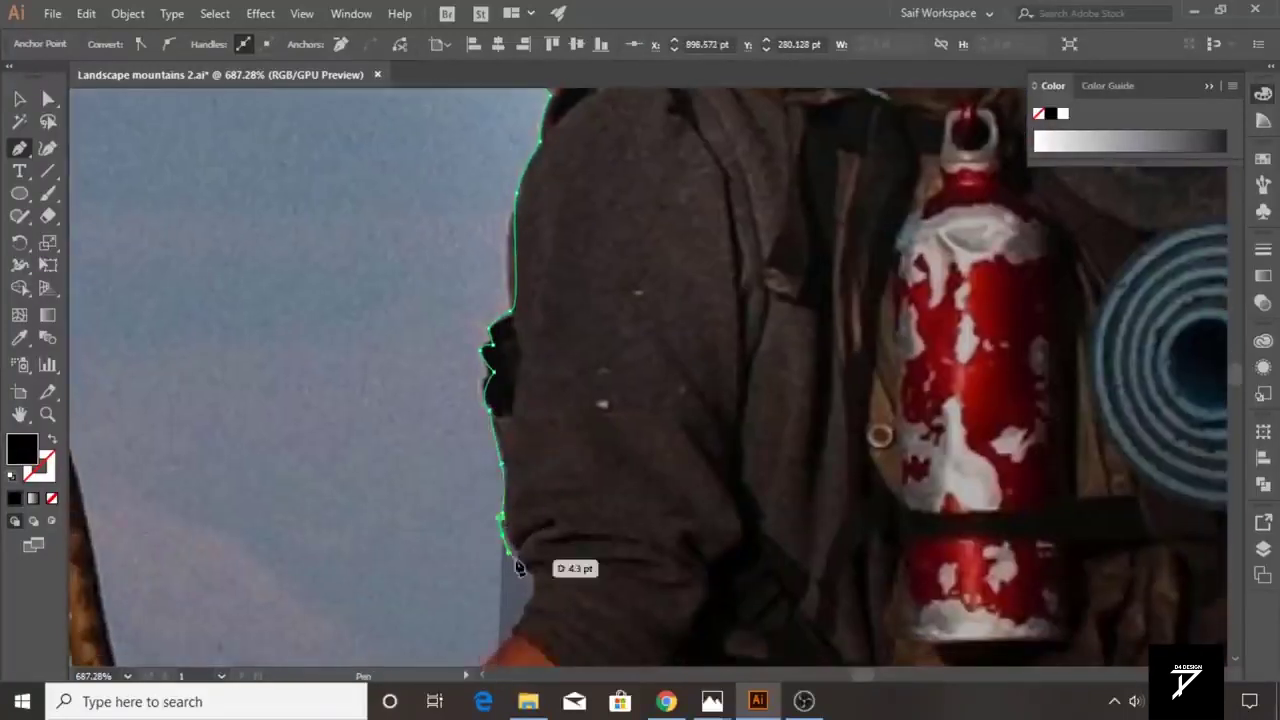
pyautogui.scroll(-2, 540, 578)
pyautogui.click(517, 460)
pyautogui.scroll(-3, 517, 460)
pyautogui.hscroll(-2, 517, 460)
pyautogui.click(441, 405)
pyautogui.click(297, 437)
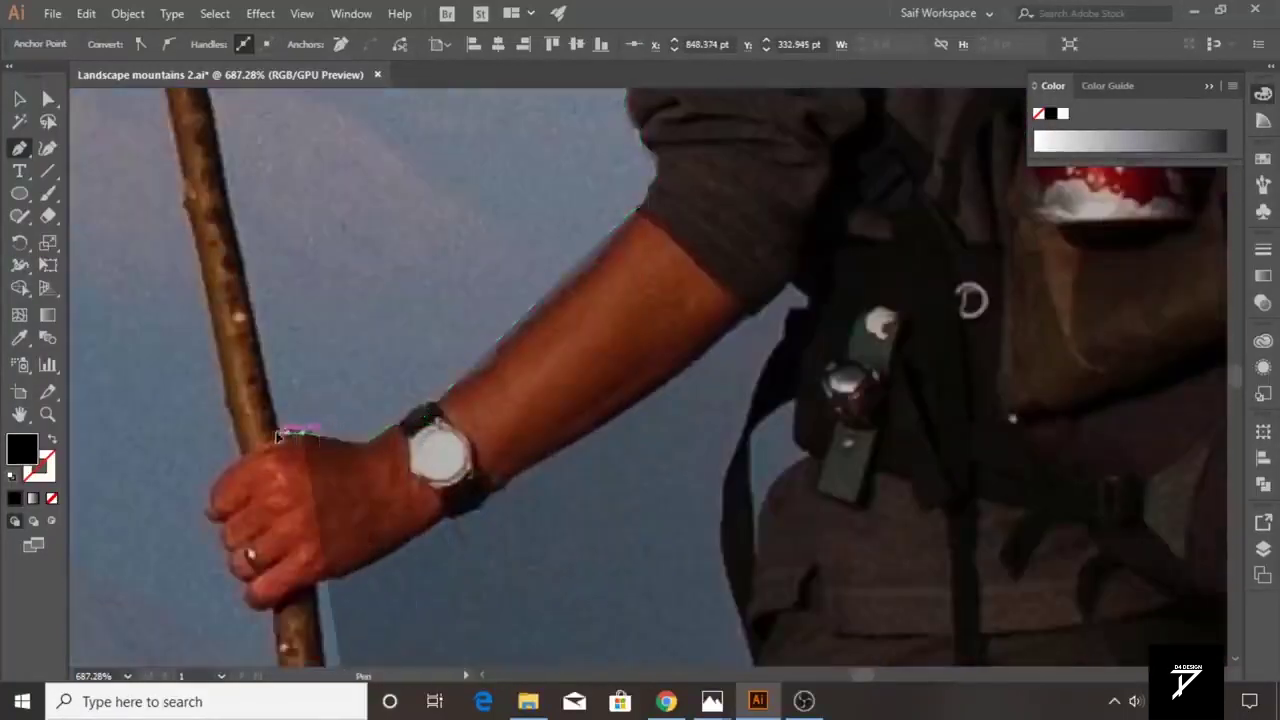
# - Trace around the top of the walking staff and down its left edge
pyautogui.scroll(3, 286, 220)
pyautogui.scroll(3, 250, 305)
pyautogui.click(250, 305)
pyautogui.scroll(3, 245, 340)
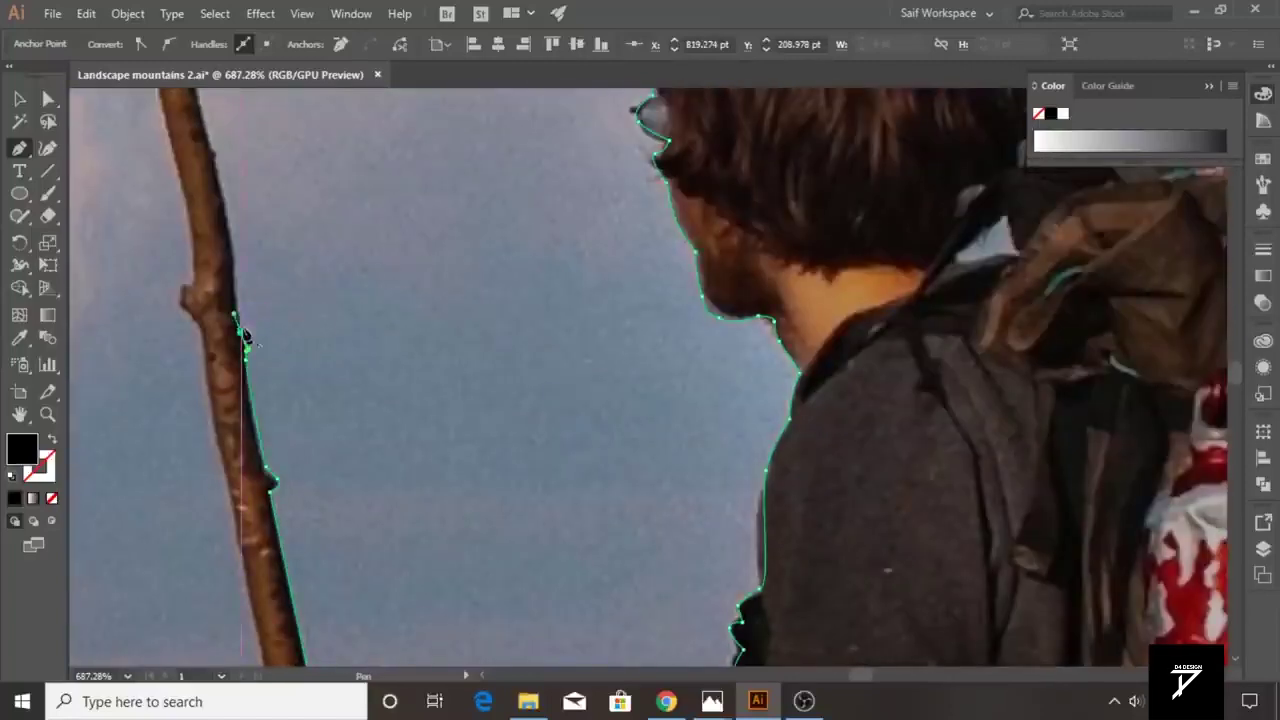
pyautogui.scroll(3, 245, 330)
pyautogui.scroll(4, 200, 185)
pyautogui.scroll(4, 190, 250)
pyautogui.click(180, 317)
pyautogui.scroll(-6, 234, 529)
pyautogui.click(248, 346)
pyautogui.scroll(-5, 270, 368)
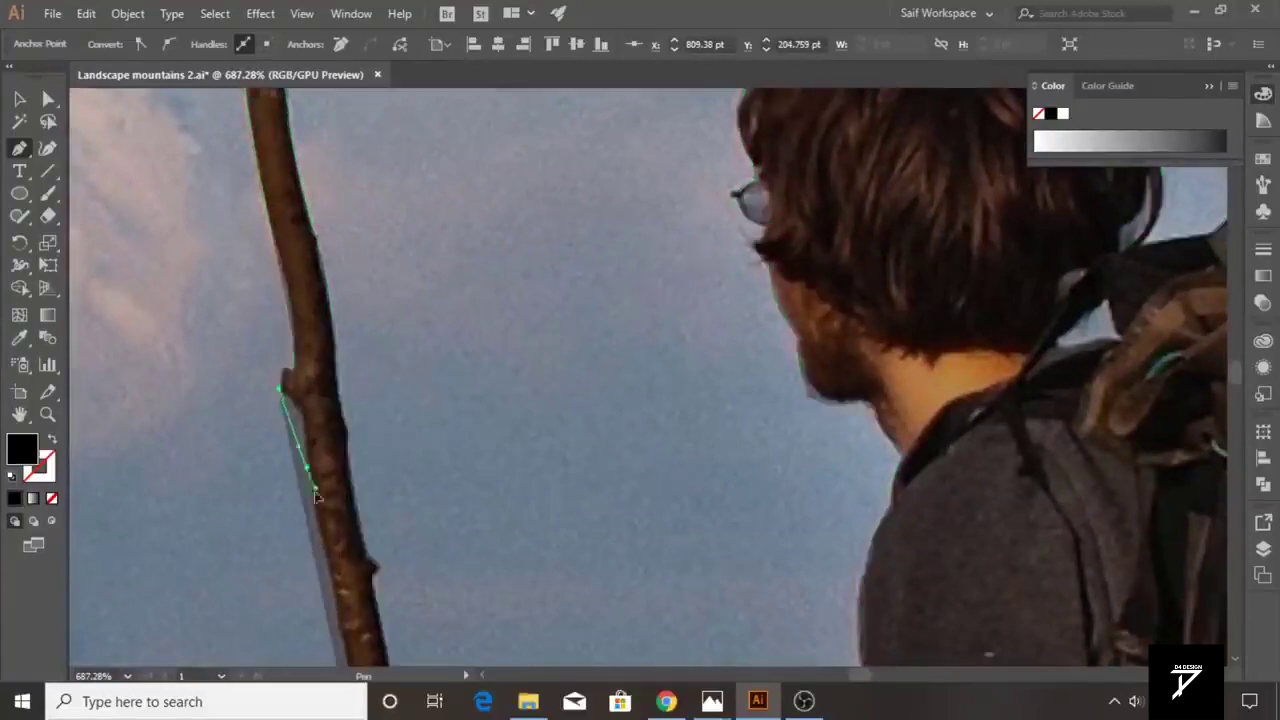
# - Outline the bottom of the hand and anchor points along the walking stick
pyautogui.click(310, 476)
pyautogui.scroll(-5, 300, 420)
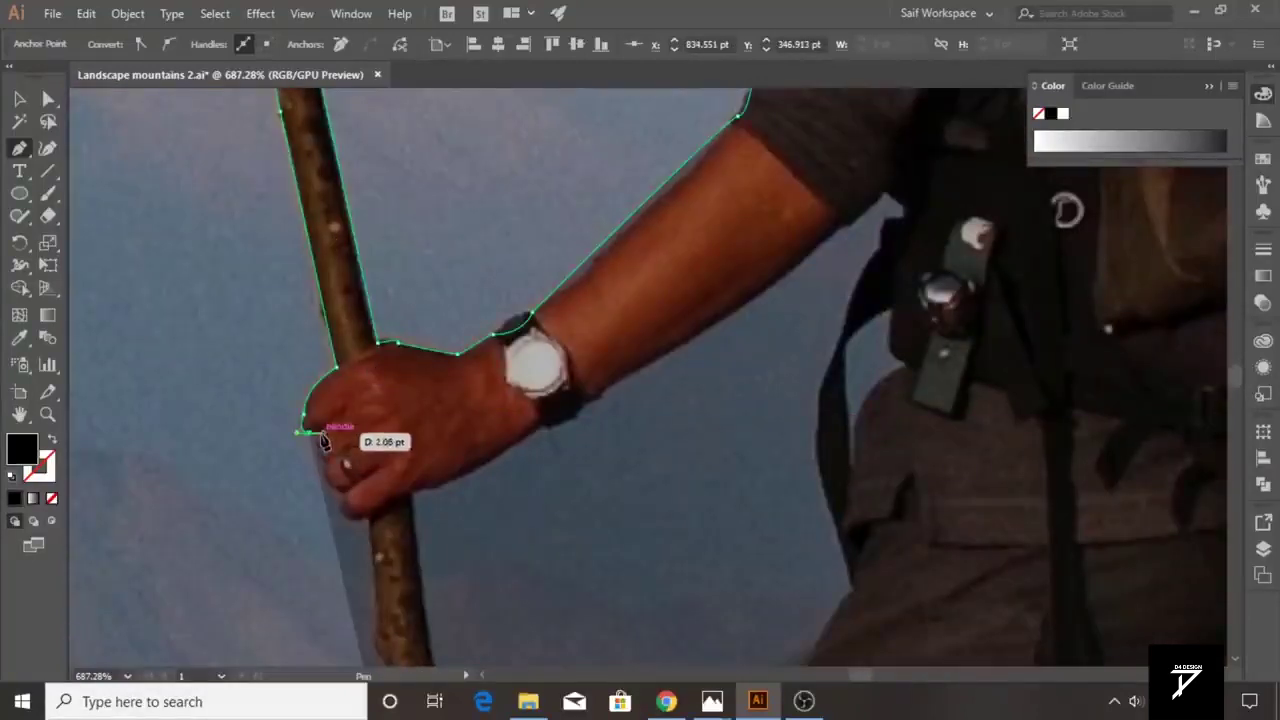
pyautogui.click(368, 525)
pyautogui.scroll(-3, 343, 404)
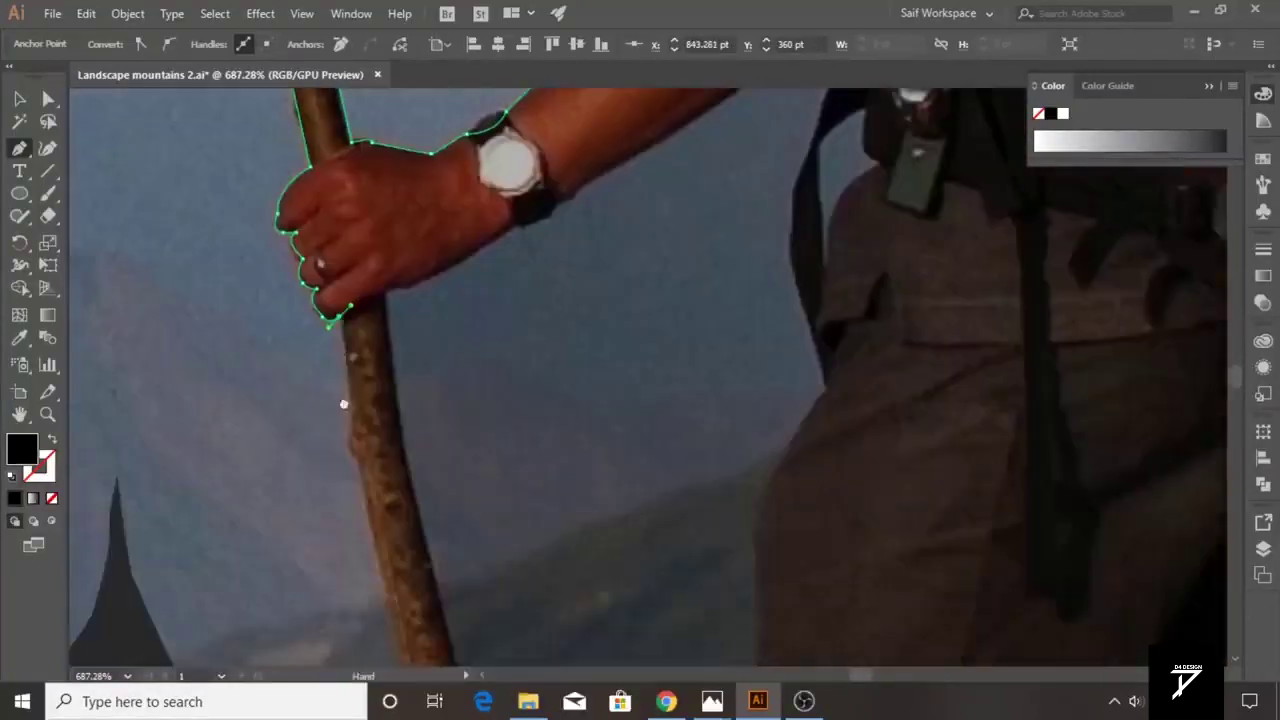
pyautogui.click(355, 425)
pyautogui.scroll(-5, 411, 436)
pyautogui.scroll(-5, 375, 543)
pyautogui.scroll(-4, 312, 192)
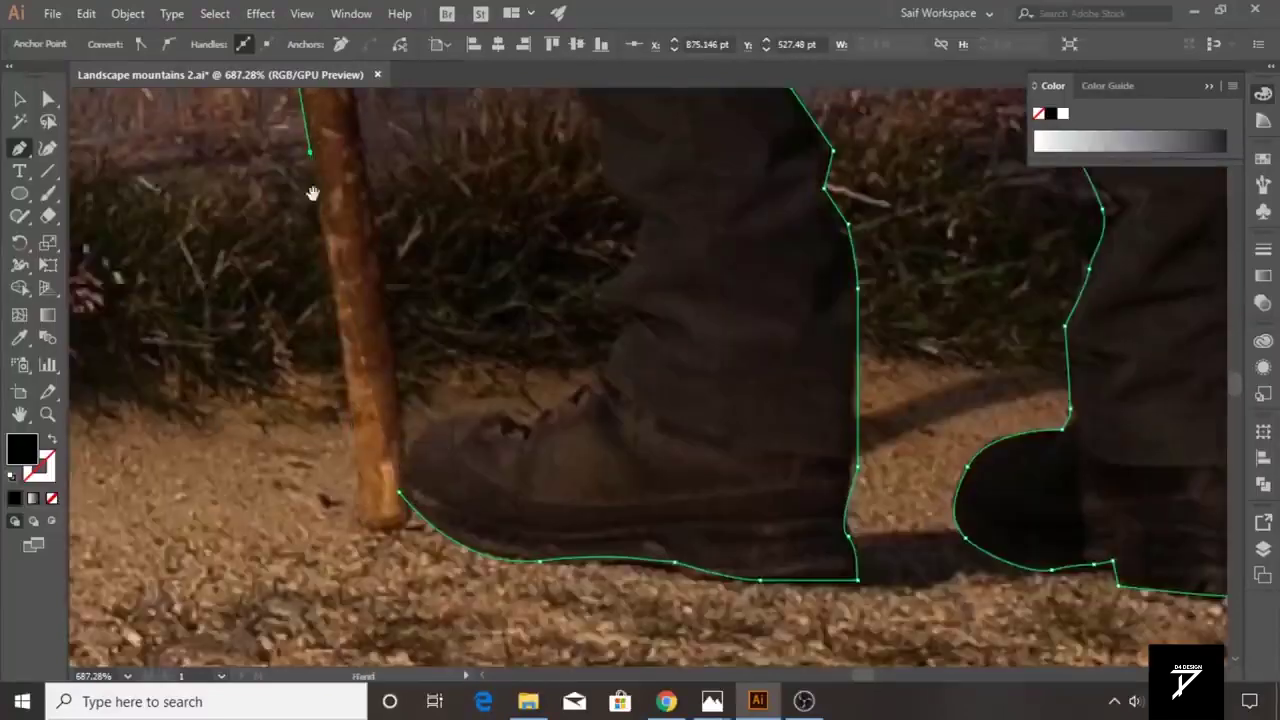
pyautogui.click(398, 492)
pyautogui.scroll(5, 300, 400)
pyautogui.scroll(3, 250, 400)
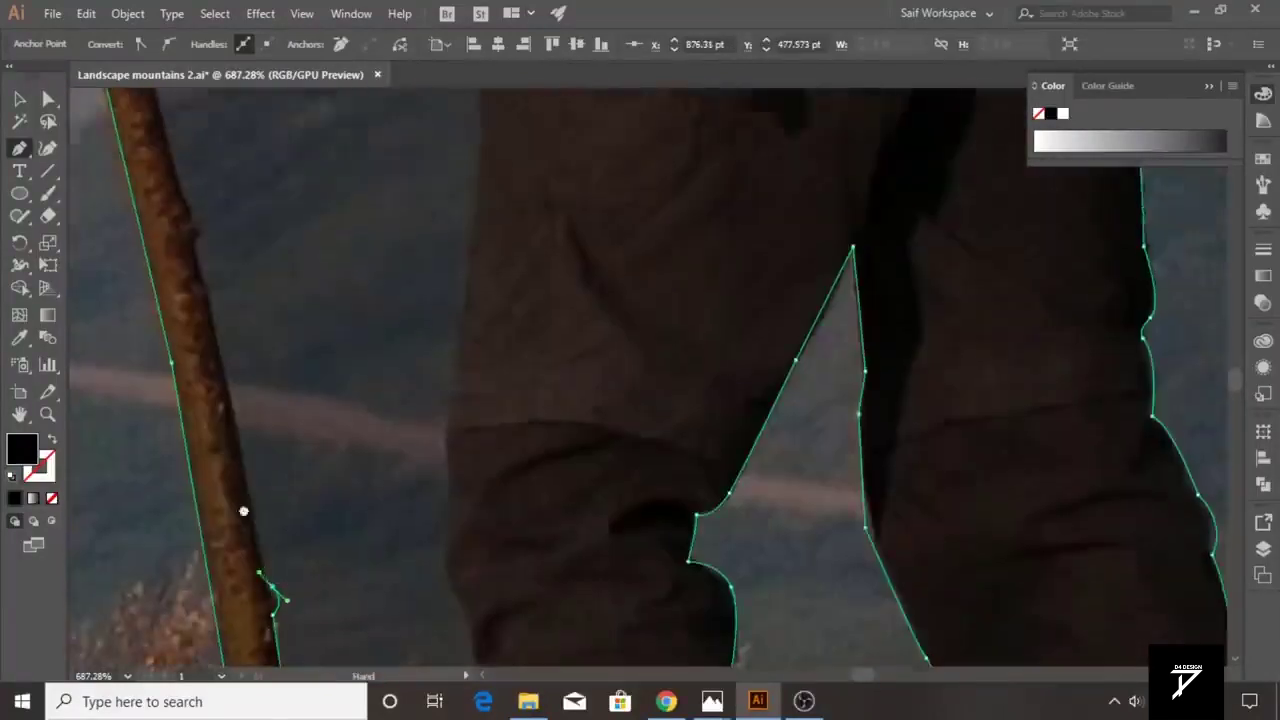
pyautogui.click(222, 425)
# - Trace along the forearm and around the backpack strap edge
pyautogui.scroll(3, 198, 364)
pyautogui.click(371, 257)
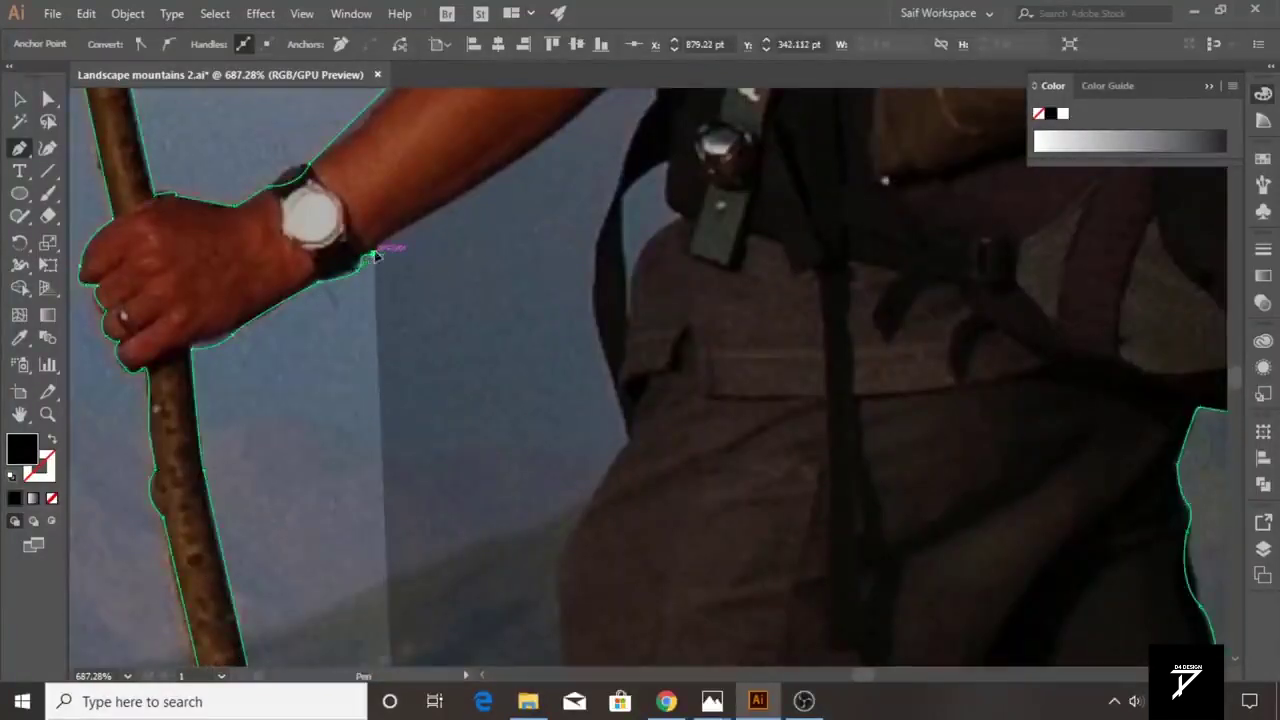
pyautogui.scroll(3, 371, 257)
pyautogui.click(327, 348)
pyautogui.click(369, 316)
pyautogui.click(362, 368)
pyautogui.scroll(-3, 306, 443)
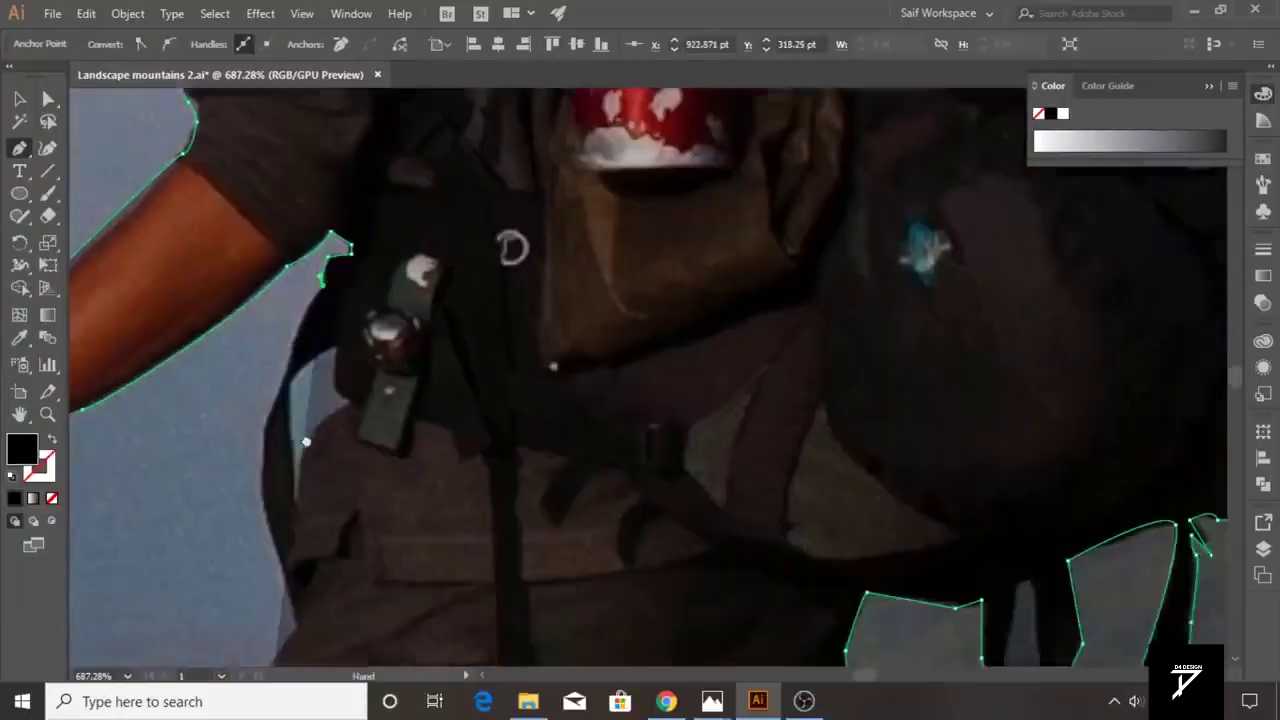
pyautogui.click(284, 302)
pyautogui.click(272, 357)
pyautogui.scroll(-3, 300, 400)
# - Trace anchors down the left leg toward the boots
pyautogui.click(337, 400)
pyautogui.scroll(-3, 337, 400)
pyautogui.scroll(-3, 300, 300)
pyautogui.click(281, 283)
pyautogui.scroll(-3, 286, 308)
pyautogui.click(300, 428)
pyautogui.scroll(2, 323, 514)
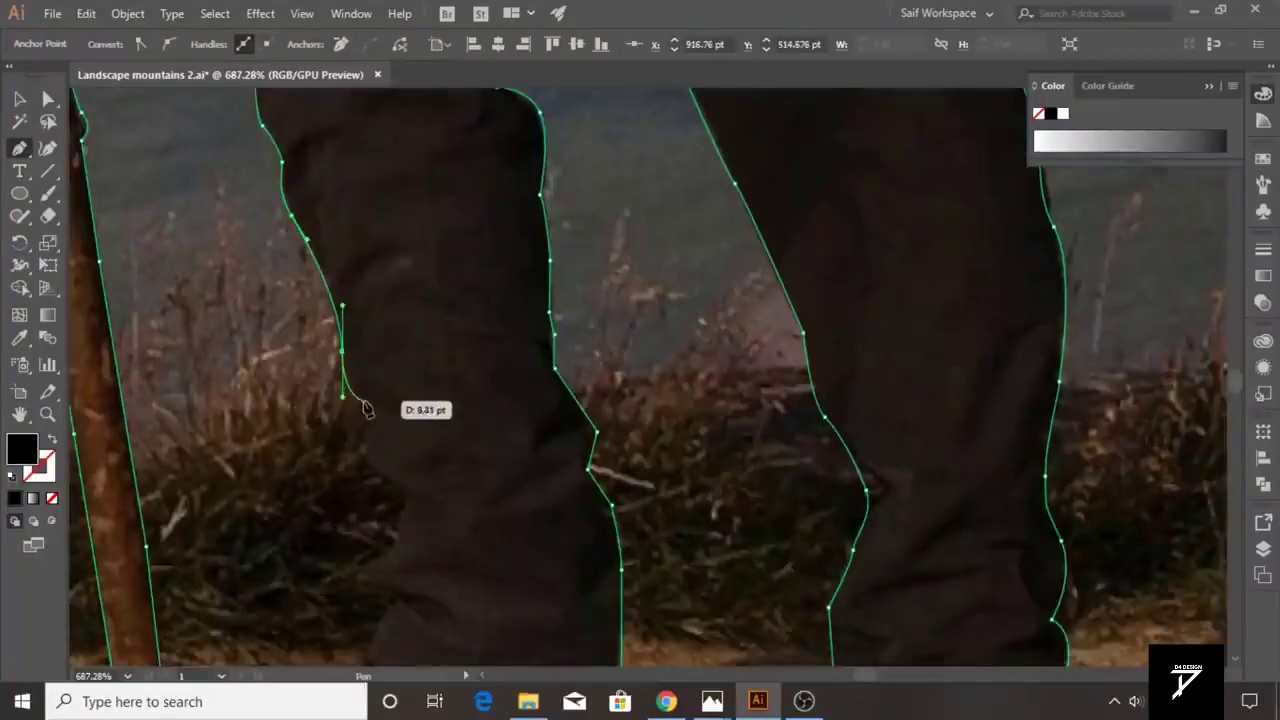
pyautogui.click(404, 493)
pyautogui.click(390, 528)
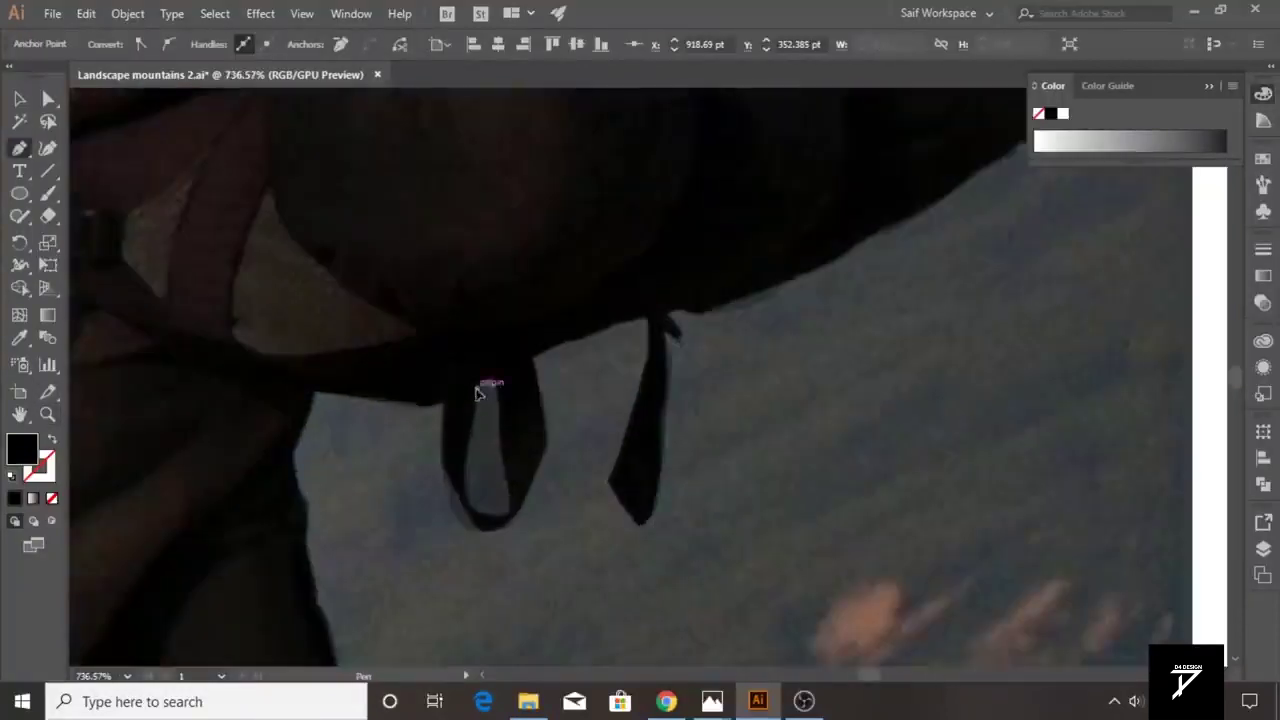
pyautogui.hotkey('shift', 'm')
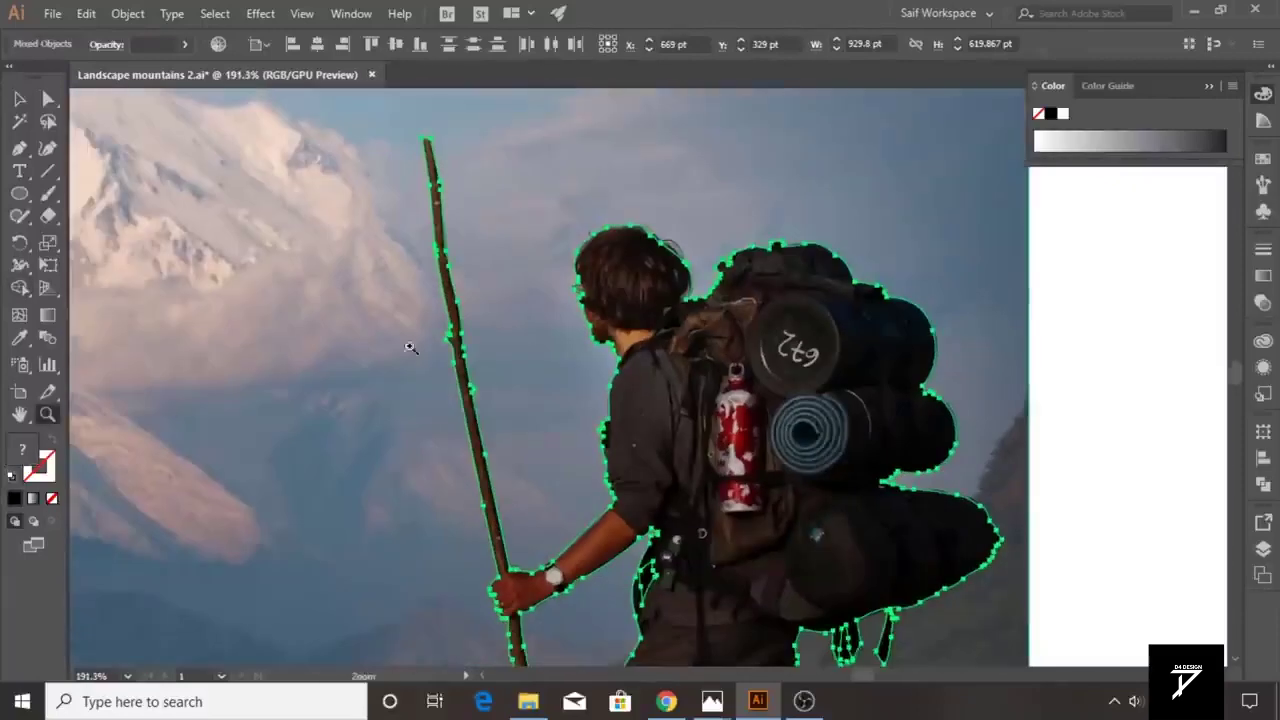
# - Merge the traced hiker with Shape Builder and delete the reference photo
pyautogui.hotkey('shift', 'm')
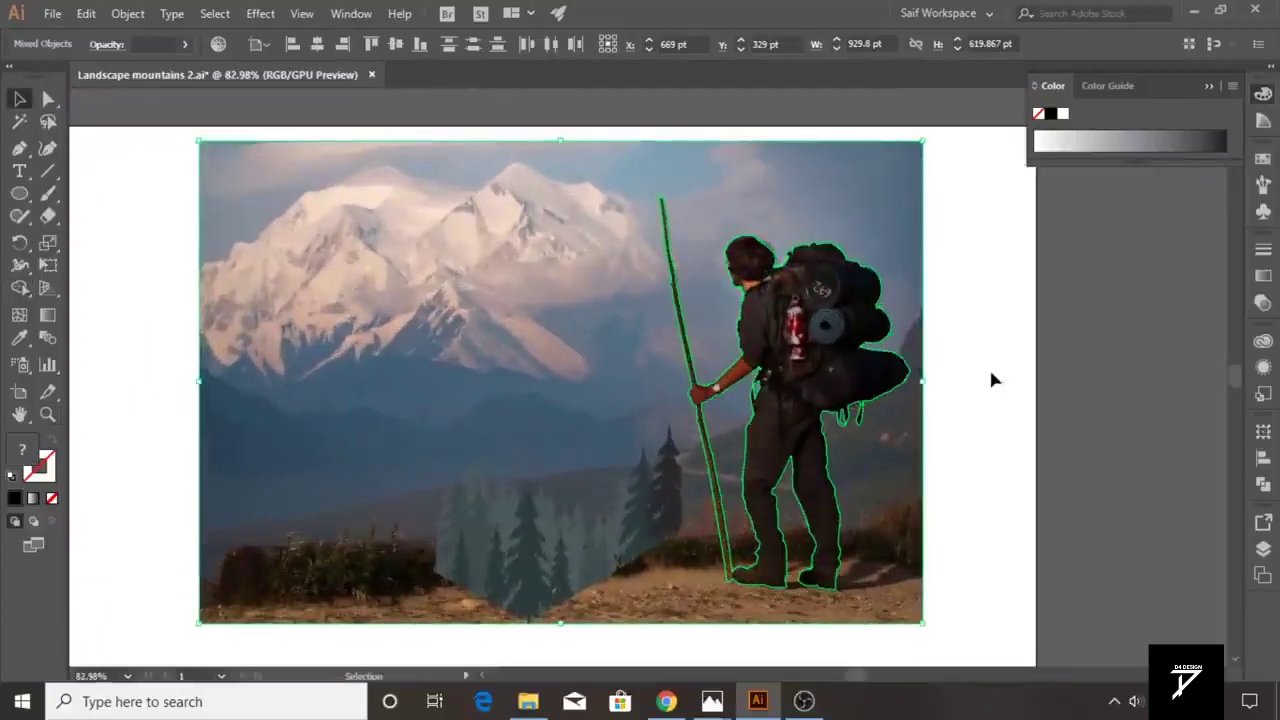
pyautogui.moveTo(350, 440); pyautogui.dragTo(1033, 383)
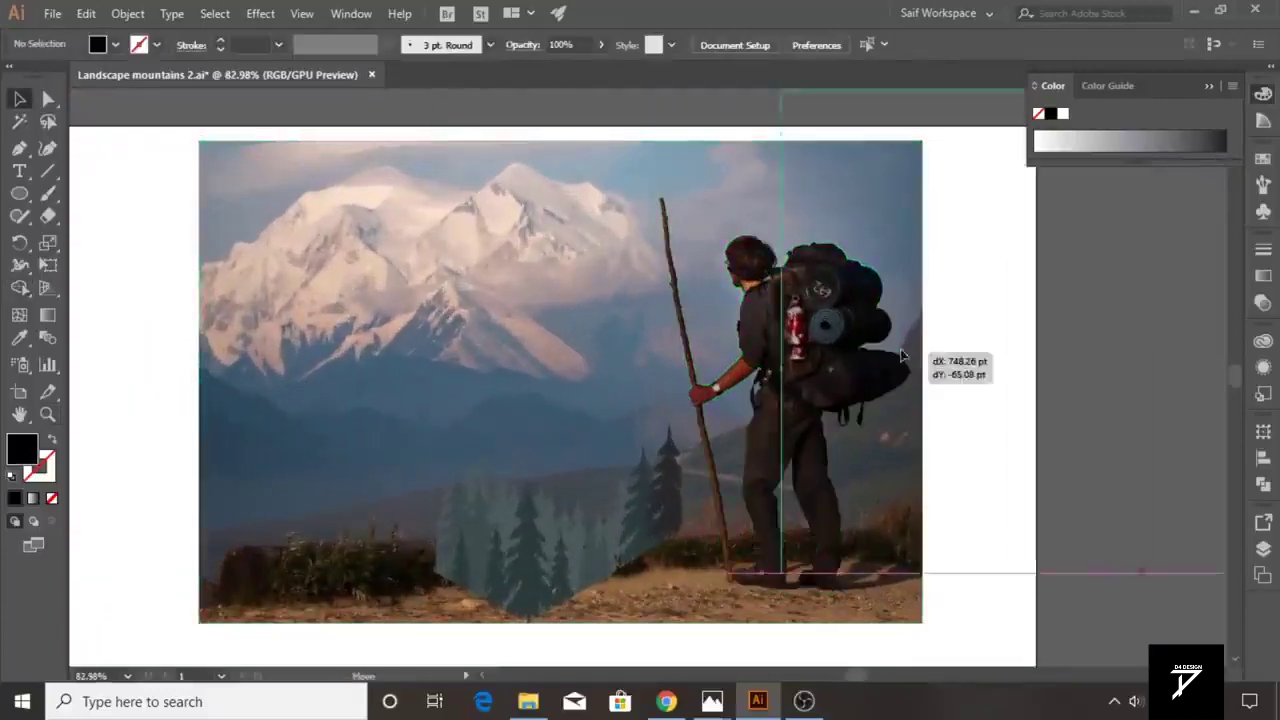
pyautogui.press('Delete')
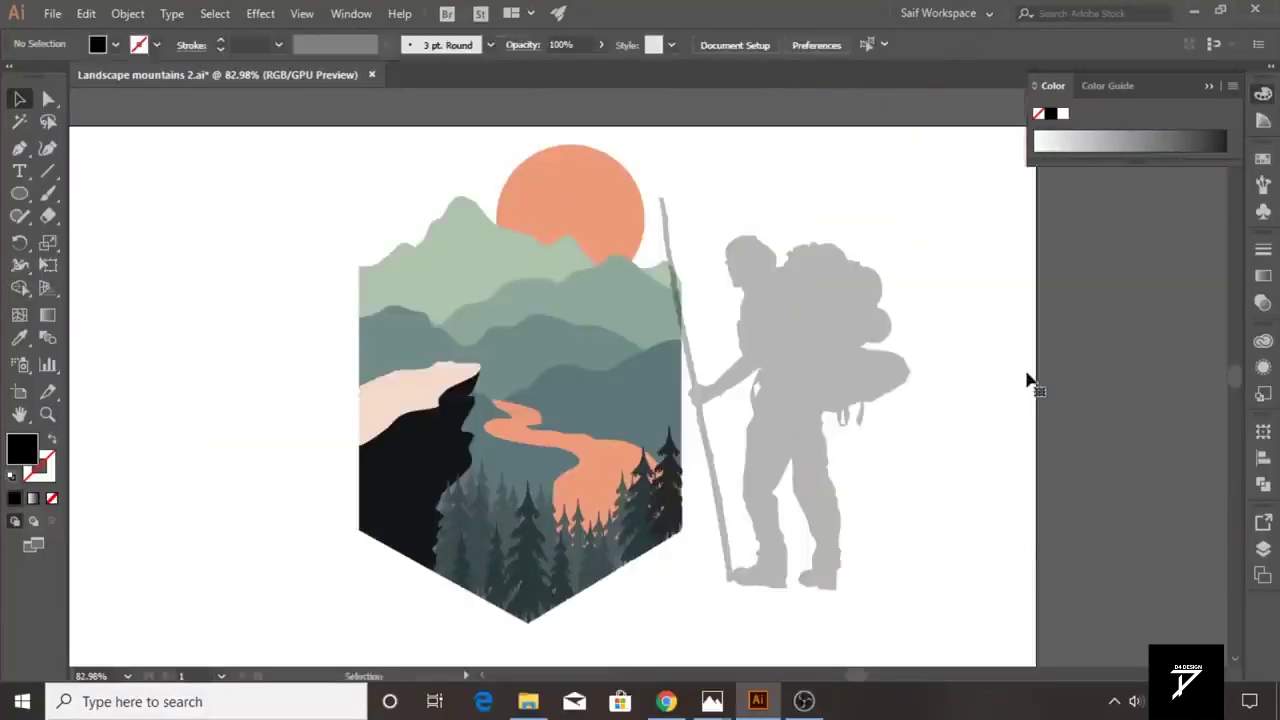
# - Reflect the grey hiker silhouette vertically so it faces right
pyautogui.click(821, 335)
pyautogui.rightClick(797, 338)
pyautogui.moveTo(852, 496)
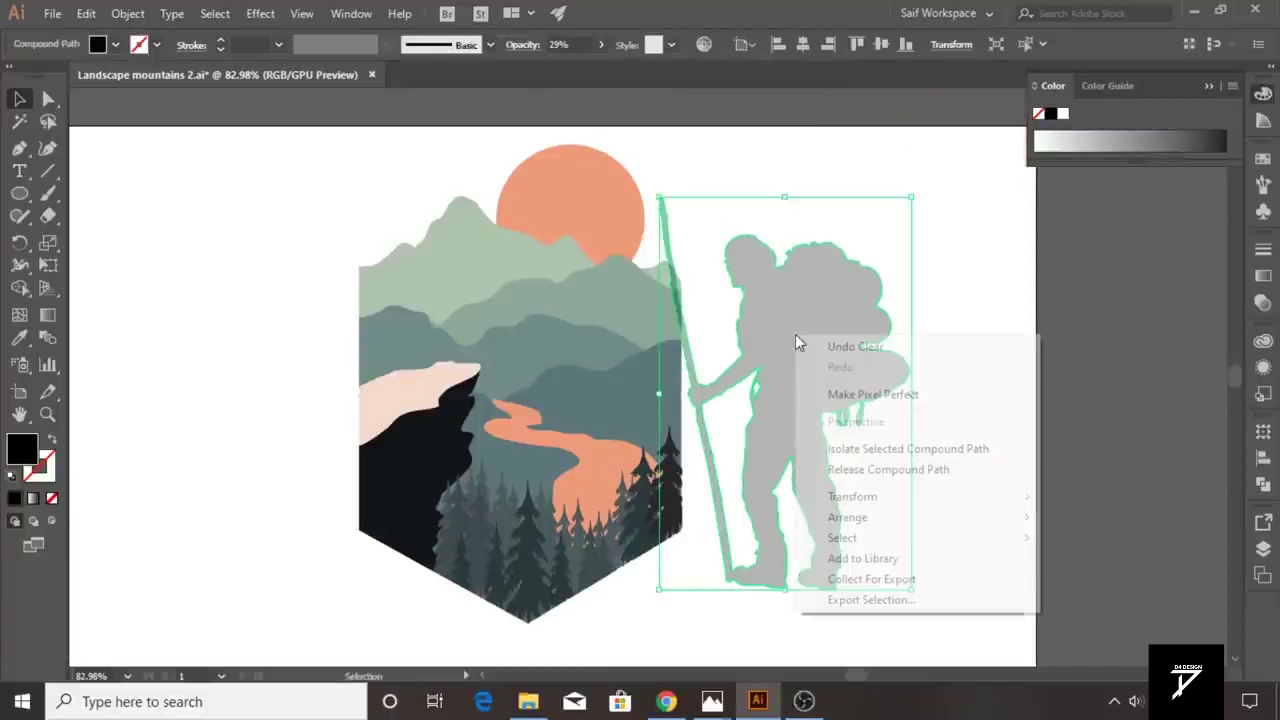
pyautogui.click(597, 566)
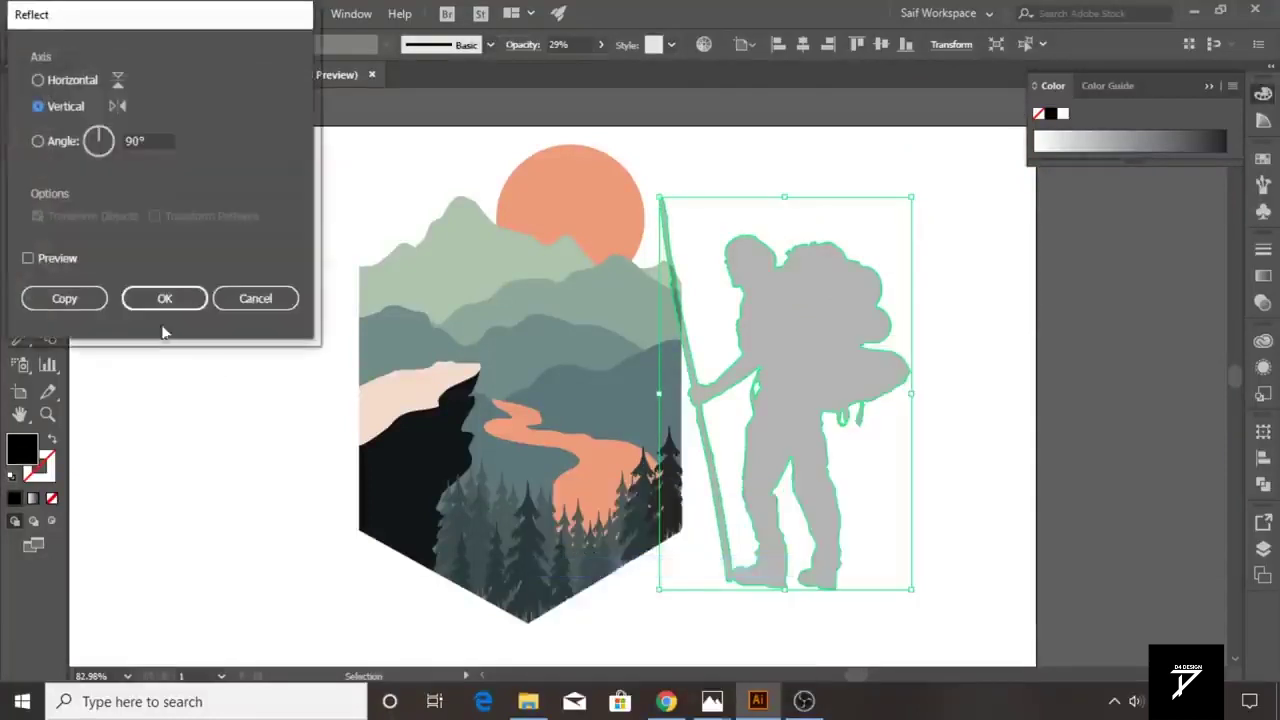
pyautogui.click(163, 298)
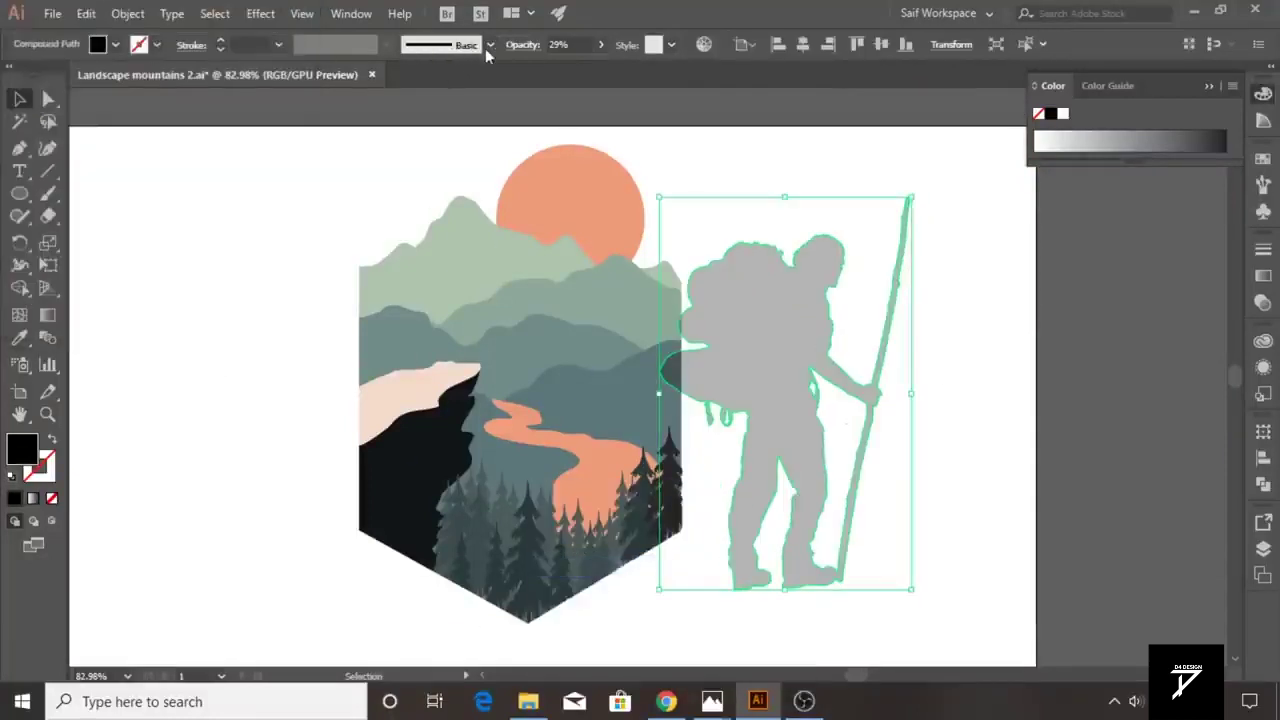
# - Set the hiker to 100% opacity and fill it with the dark 111717 colour
pyautogui.click(601, 44)
pyautogui.moveTo(548, 72); pyautogui.dragTo(616, 73)
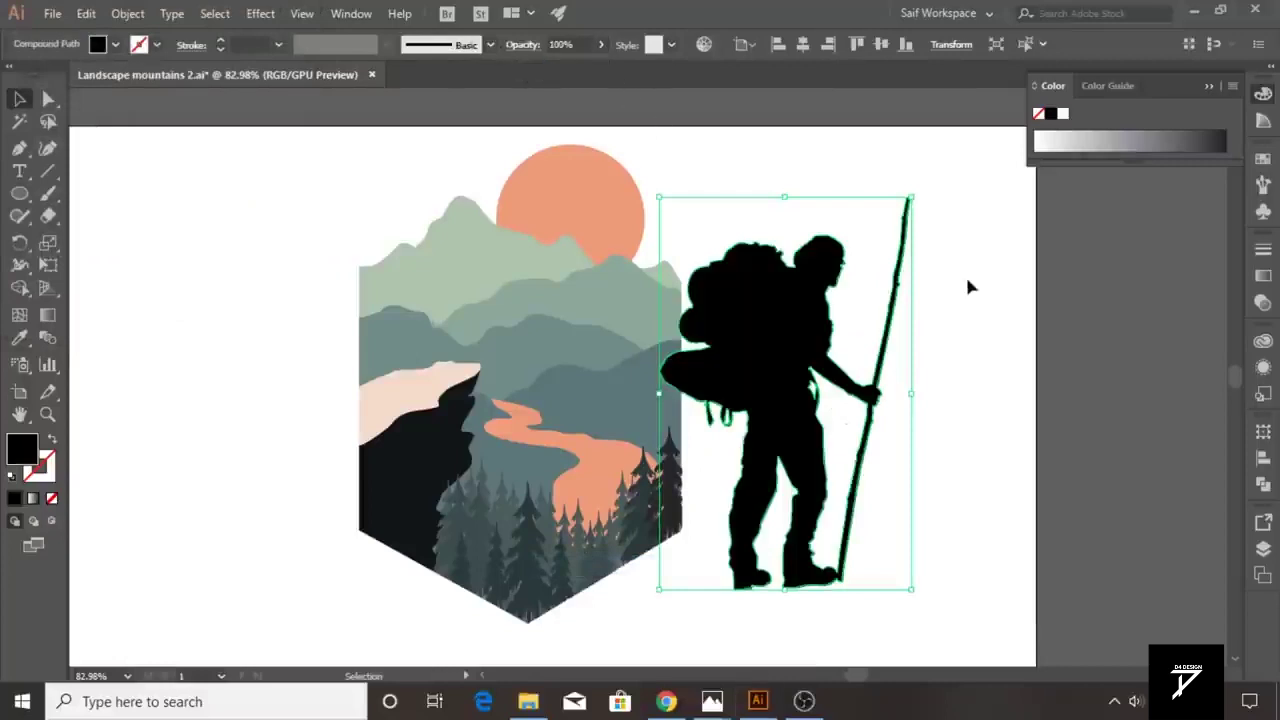
pyautogui.press('i')
pyautogui.click(415, 460)
# - Scale the hiker silhouette down and position it standing on the upper-left cliff ledge
pyautogui.press('v')
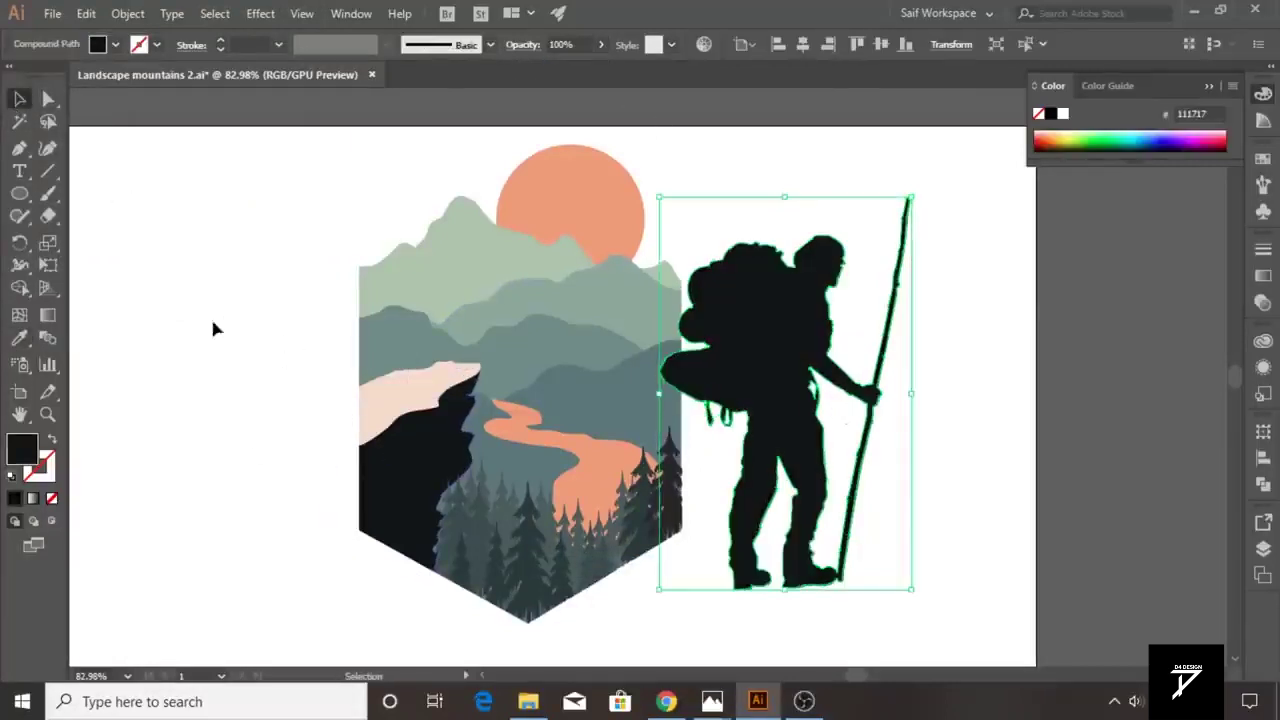
pyautogui.moveTo(918, 198); pyautogui.dragTo(840, 300)
pyautogui.moveTo(756, 357)
pyautogui.mouseDown()
pyautogui.moveTo(391, 357)
pyautogui.moveTo(425, 290)
pyautogui.mouseUp()
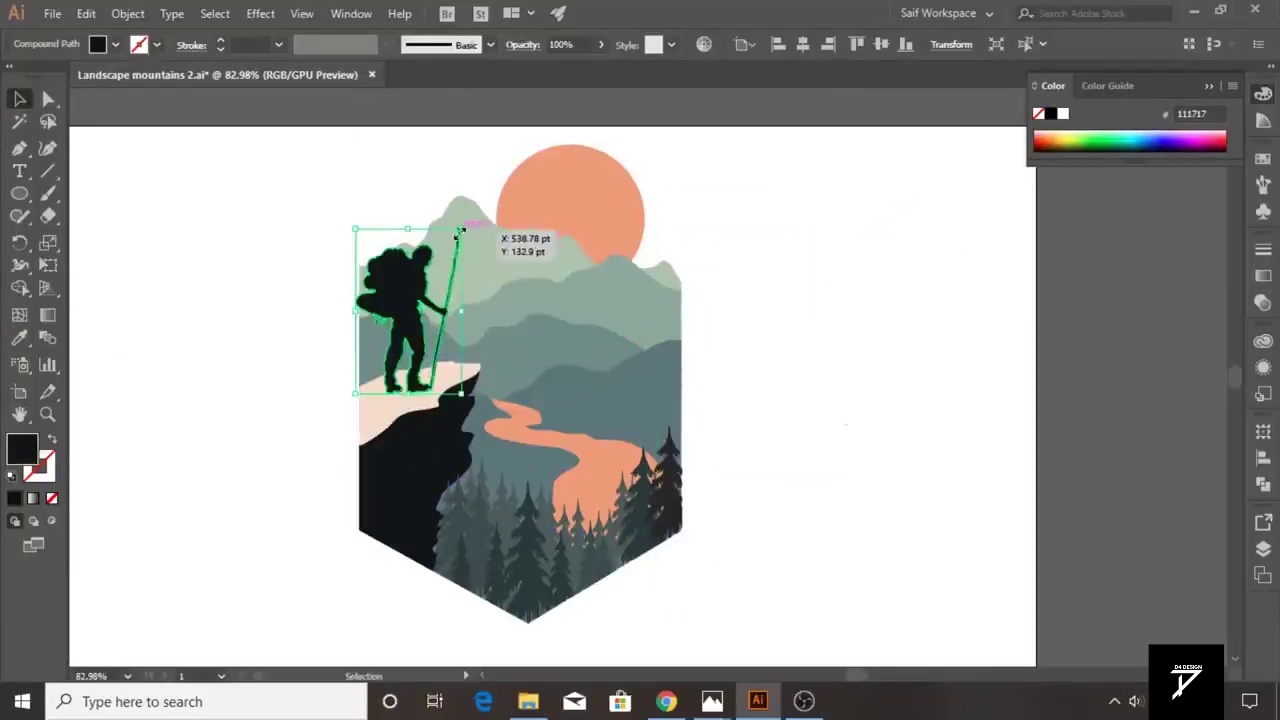
pyautogui.moveTo(459, 232); pyautogui.dragTo(411, 326)
pyautogui.click(765, 308)
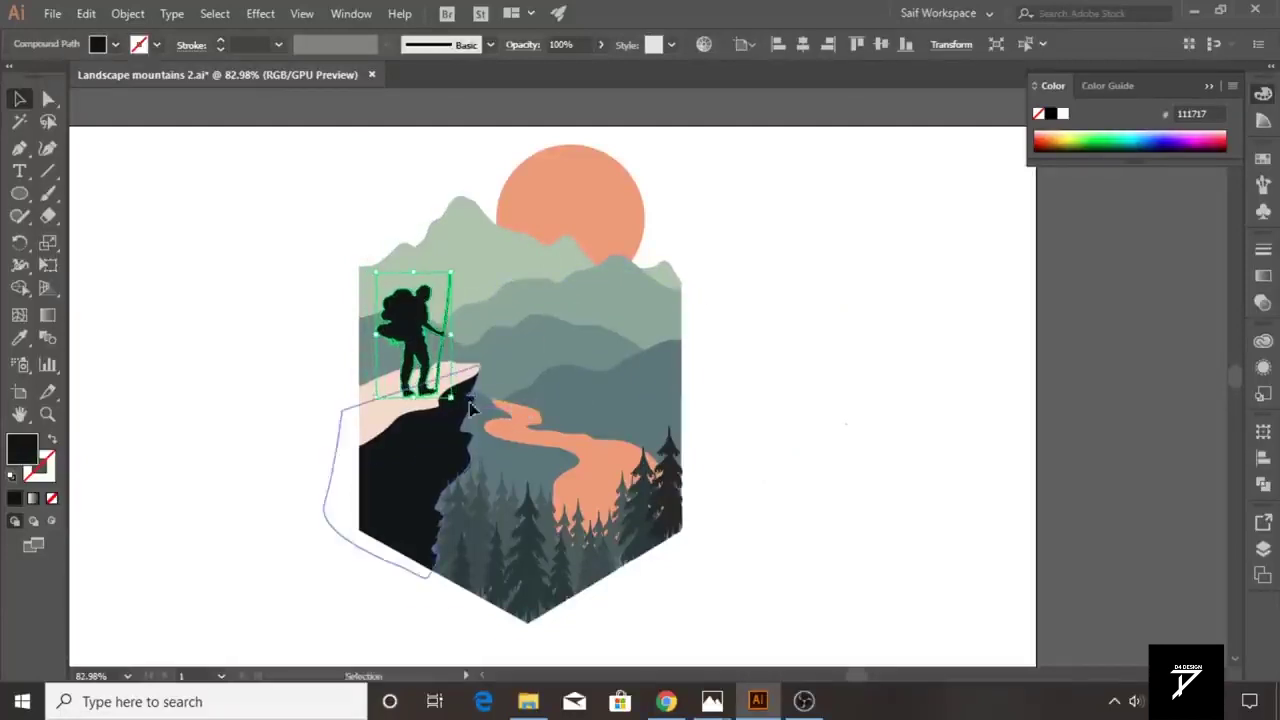
pyautogui.click(762, 318)
pyautogui.moveTo(601, 341)
pyautogui.mouseDown()
pyautogui.moveTo(449, 323)
pyautogui.moveTo(441, 290)
pyautogui.mouseUp()
pyautogui.moveTo(418, 343); pyautogui.dragTo(418, 352)
pyautogui.click(725, 315)
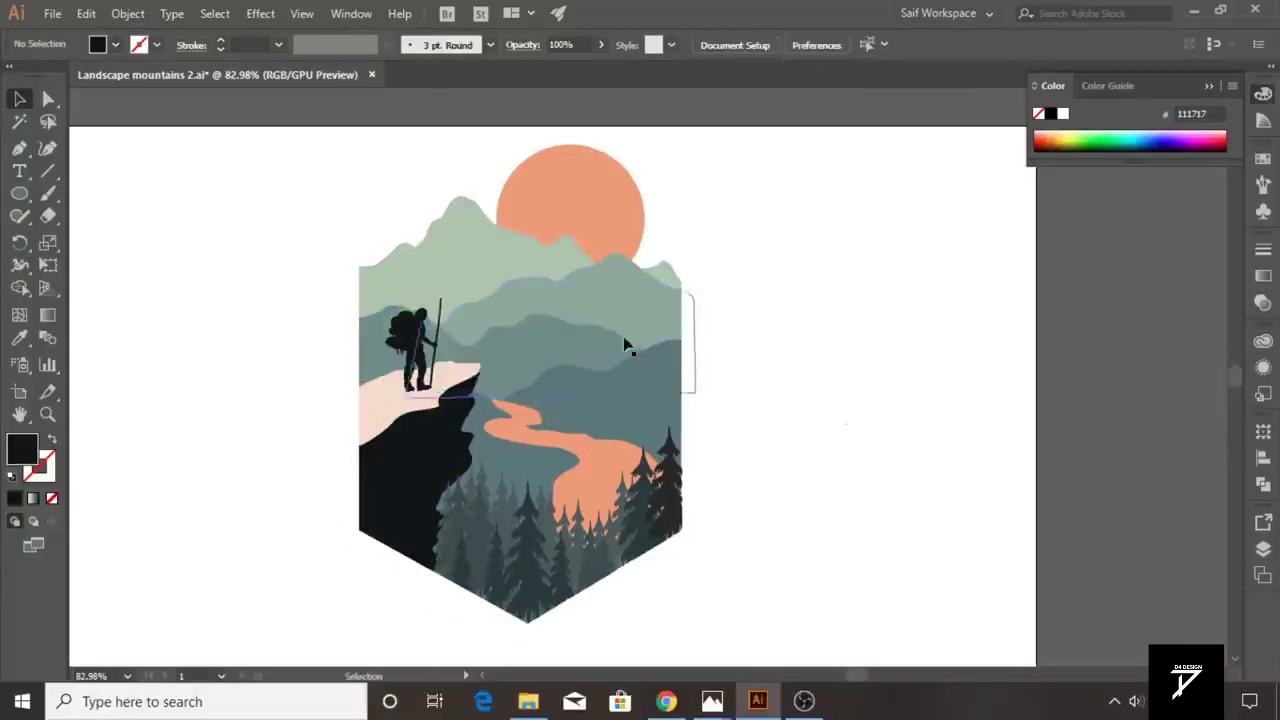
pyautogui.hotkey('ctrl', '-')
# - Draw an artboard-sized rectangle filled with pale pink f2ddcc
pyautogui.click(19, 193)
pyautogui.click(70, 193)
pyautogui.moveTo(262, 208); pyautogui.dragTo(942, 590)
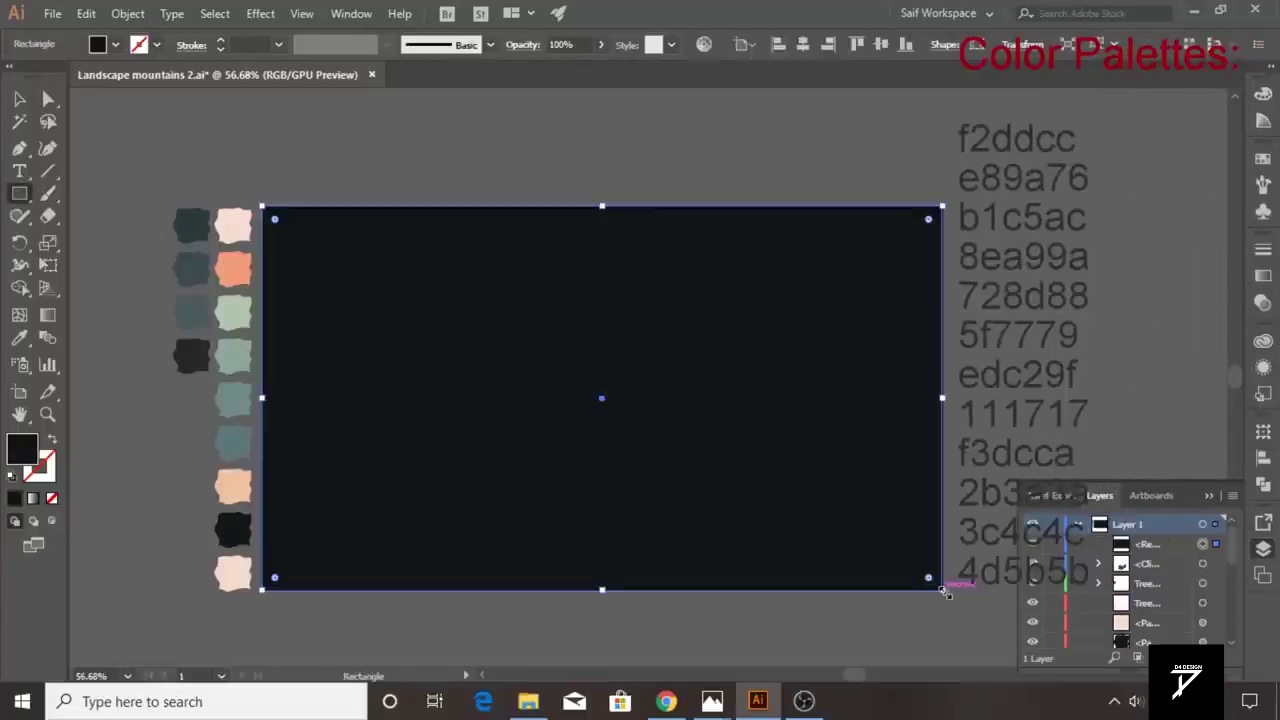
pyautogui.press('i')
pyautogui.click(233, 225)
# - Send the pink rectangle behind the badge and zoom back in on the badge
pyautogui.press('v')
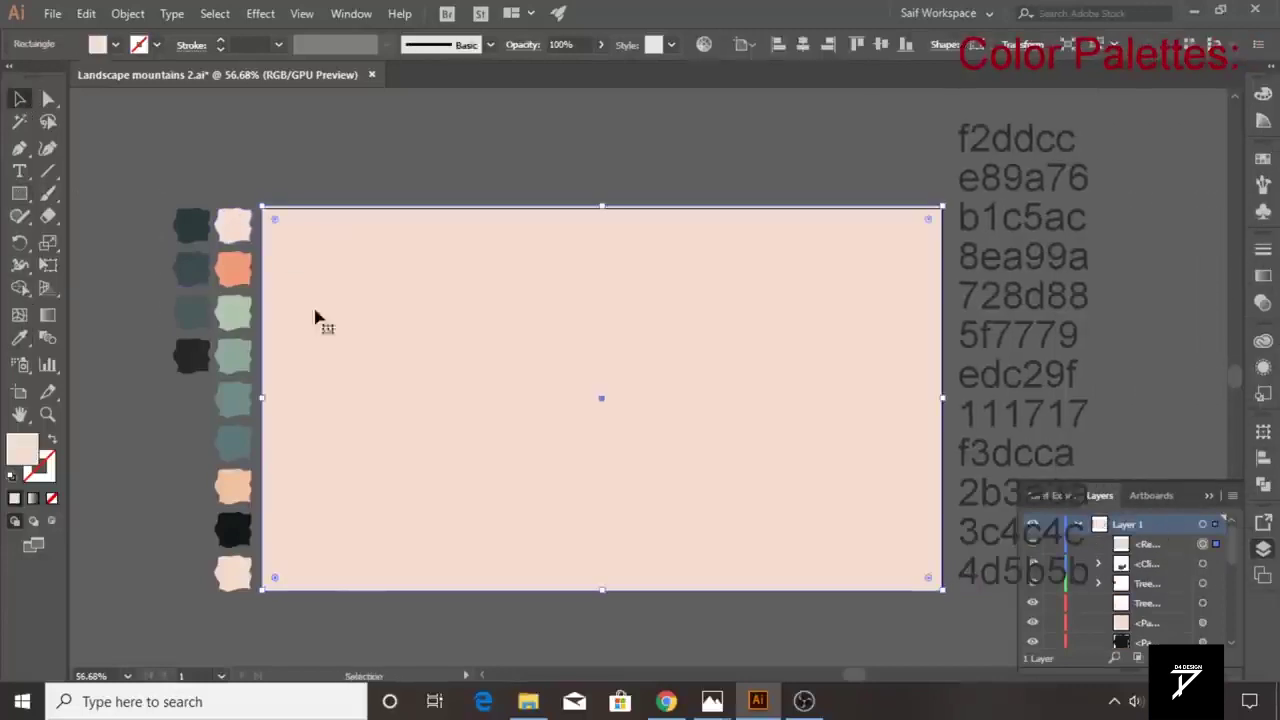
pyautogui.rightClick(316, 298)
pyautogui.click(603, 648)
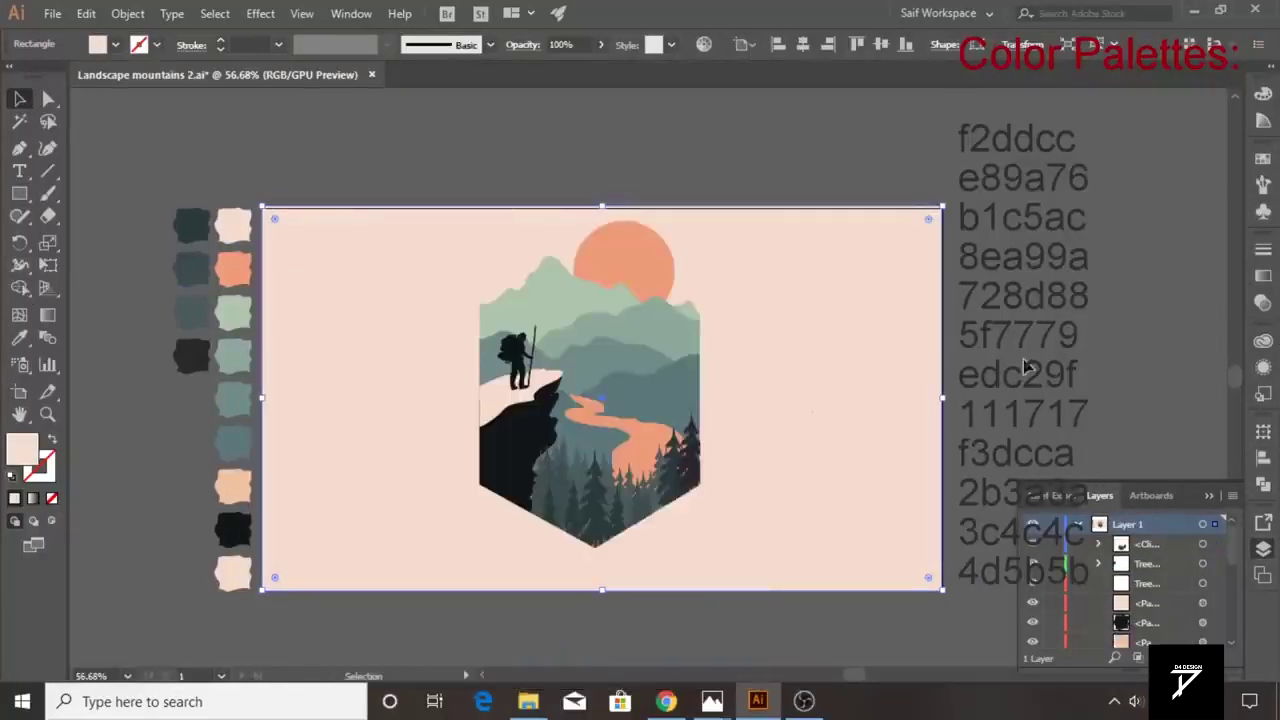
pyautogui.click(1025, 368)
pyautogui.click(1209, 495)
pyautogui.click(47, 413)
pyautogui.moveTo(346, 440); pyautogui.dragTo(543, 486)
pyautogui.press('v')
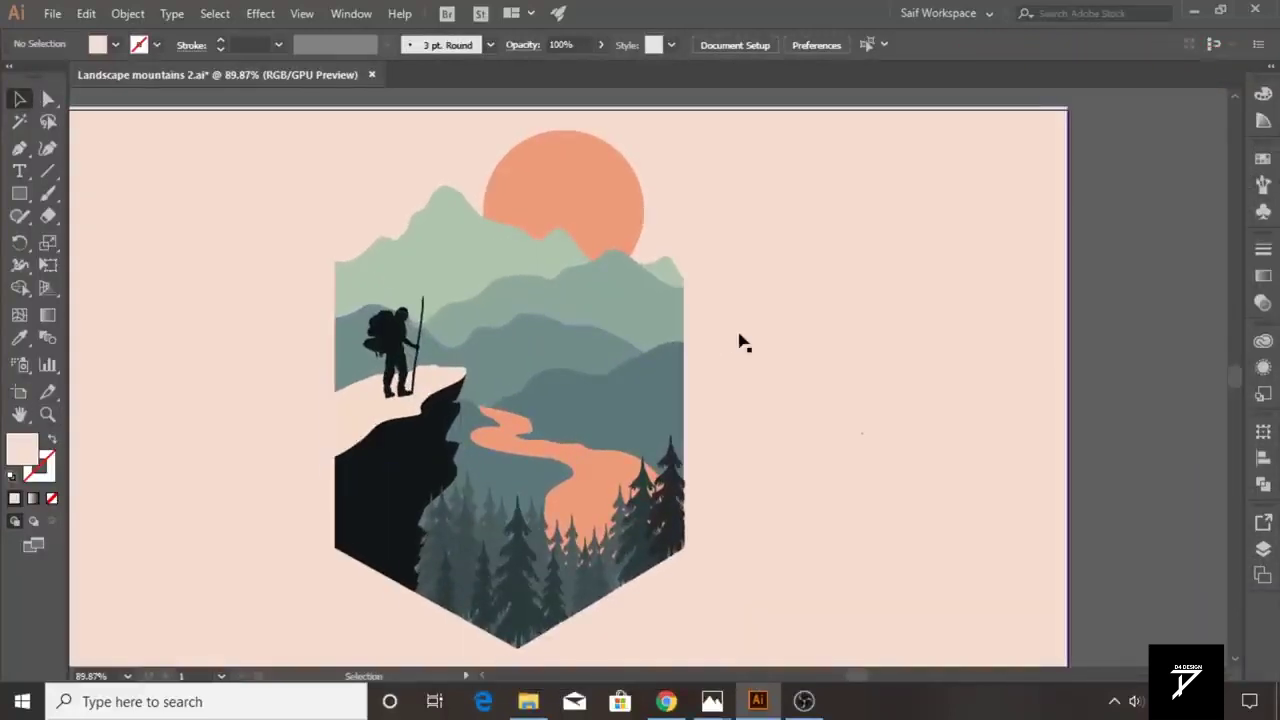